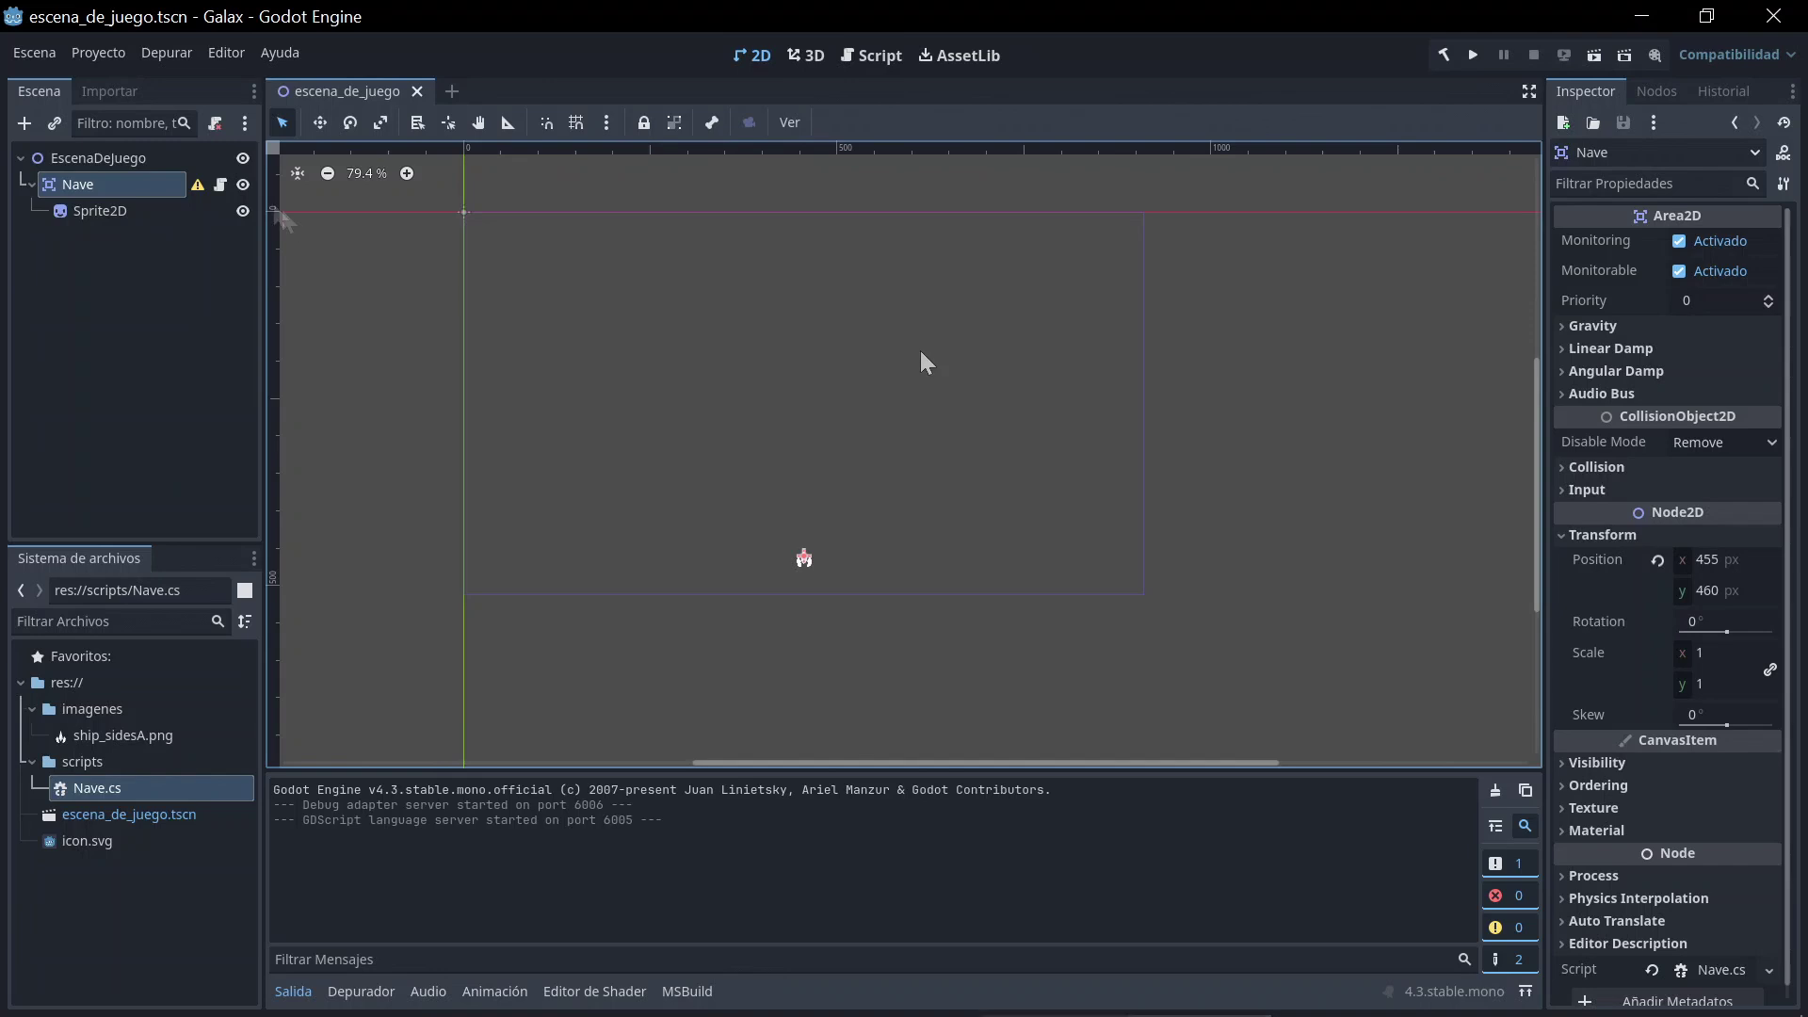
Step: Select the EscenaDeJuego root node and bring up its context menu
click(141, 164)
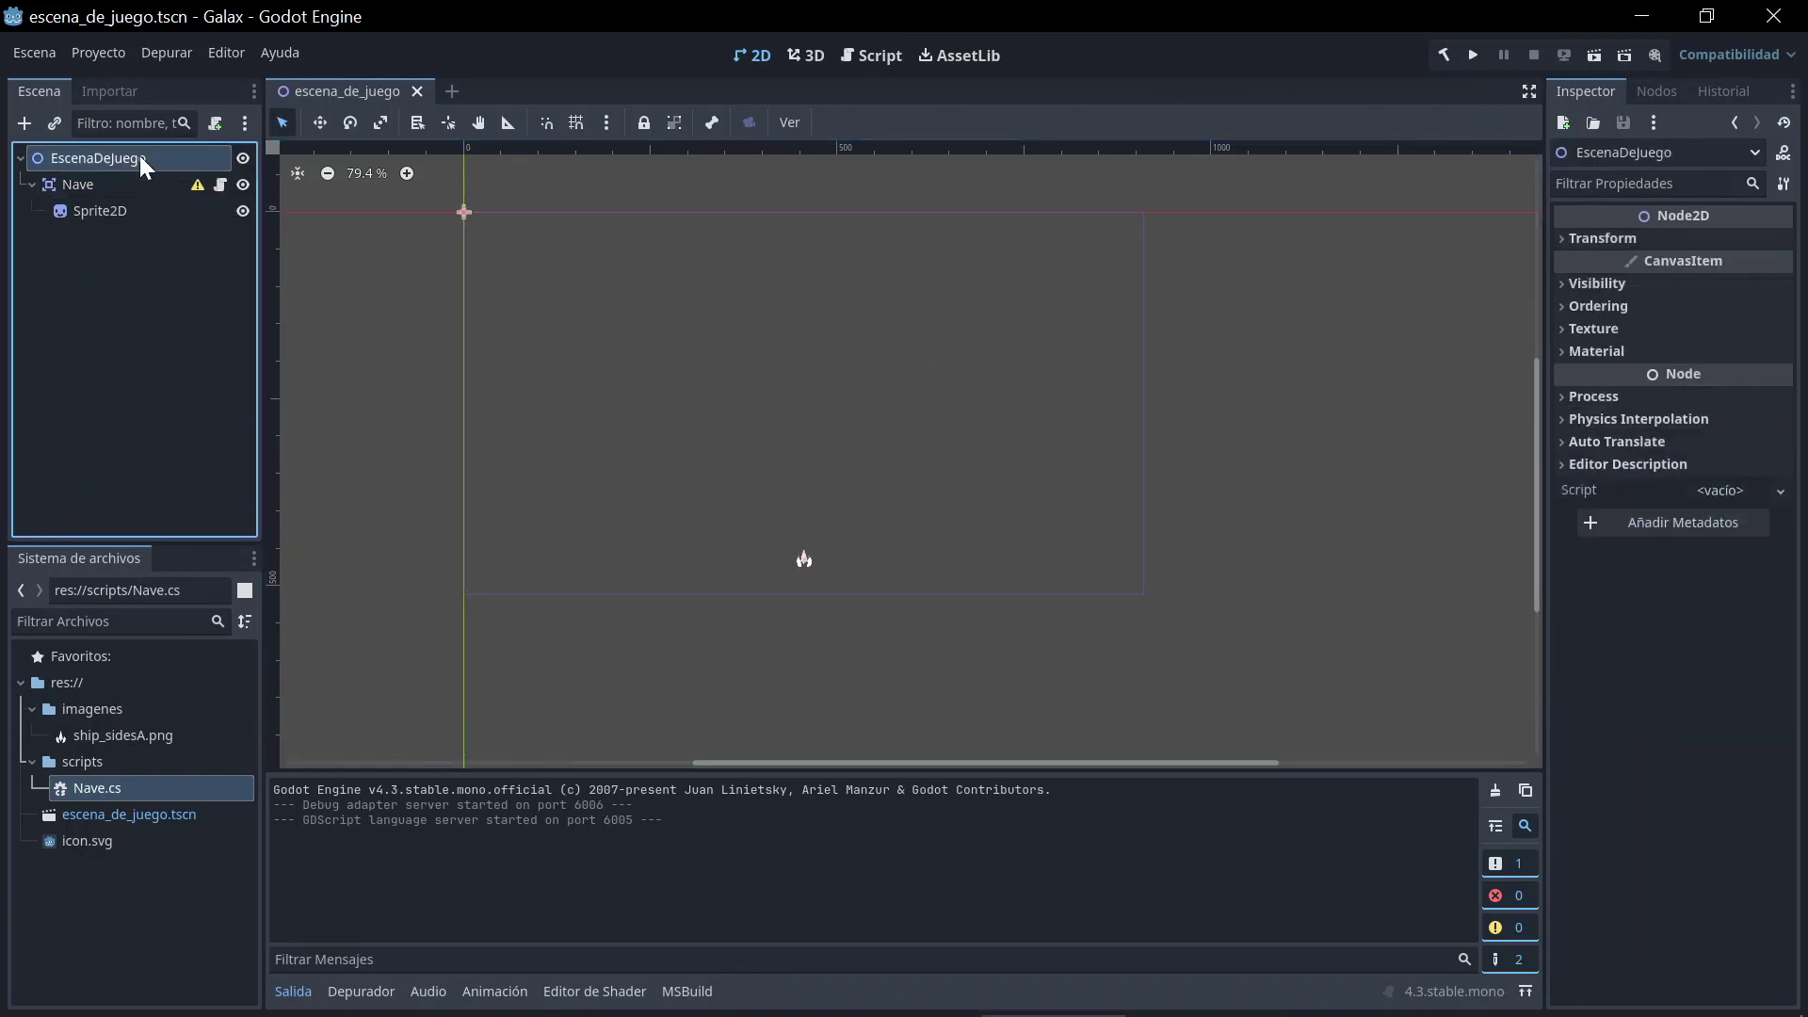
right_click(141, 158)
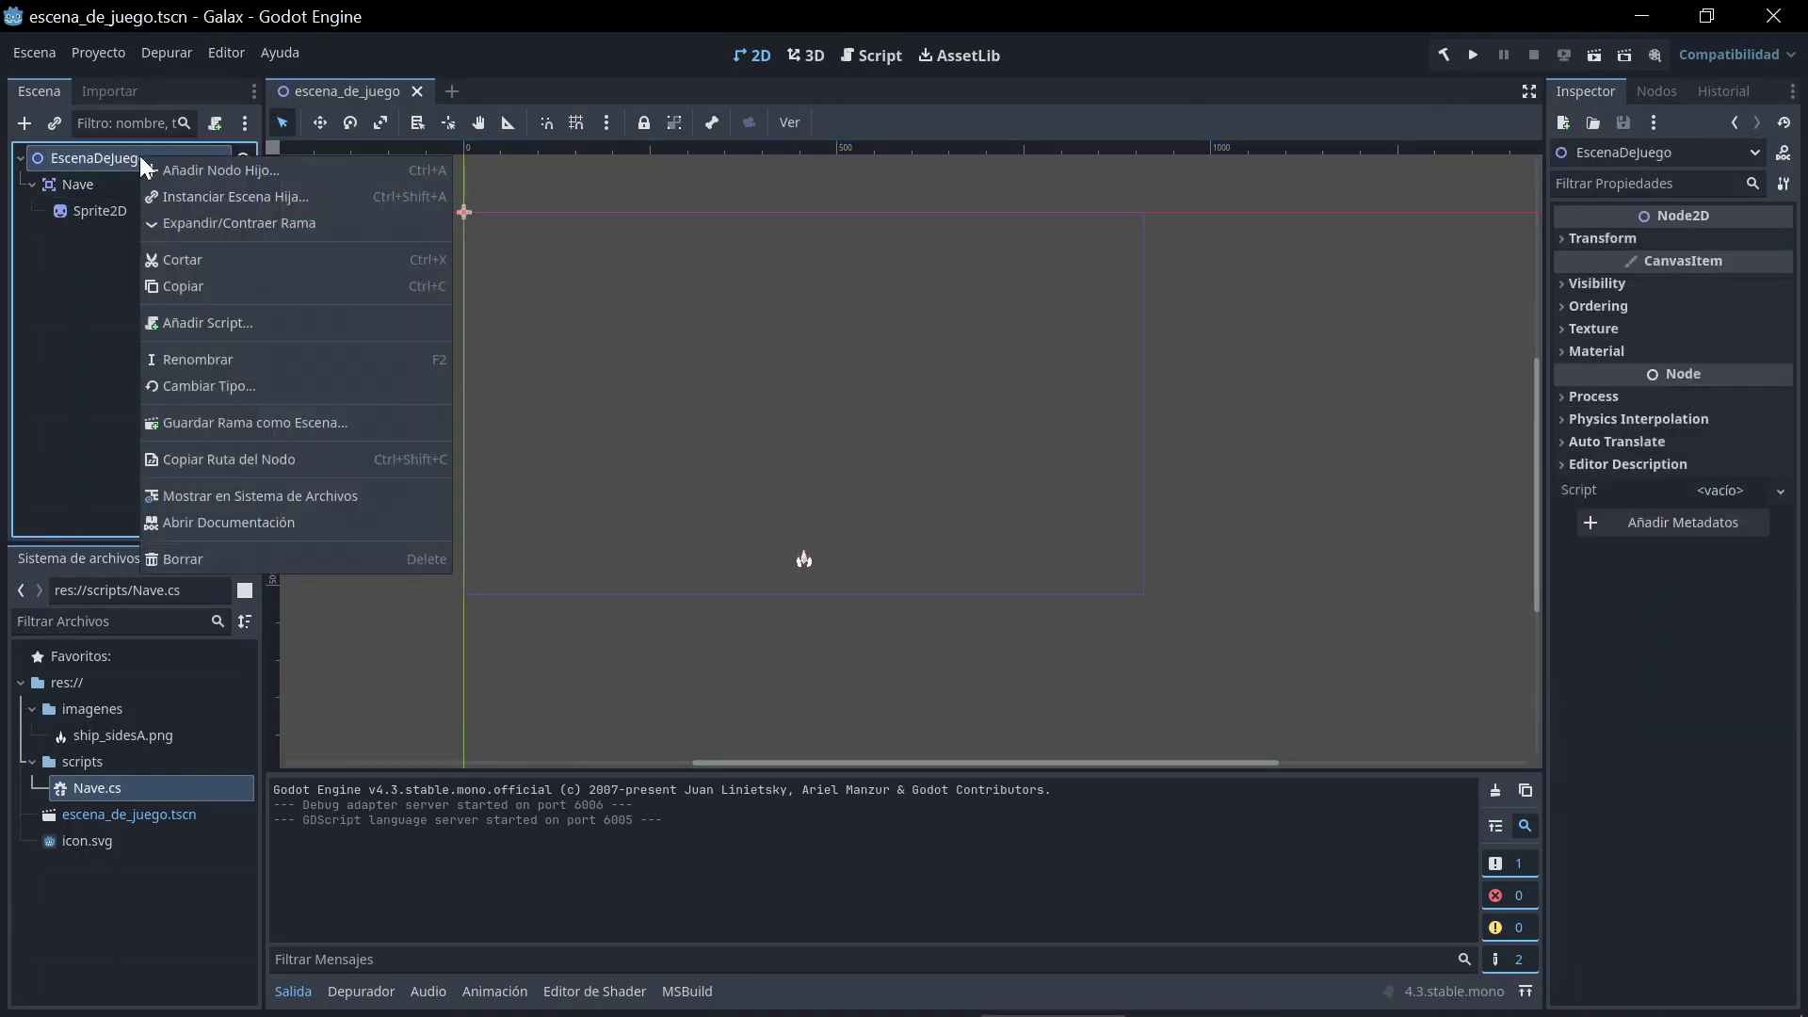
Step: Add an Area2D child under EscenaDeJuego and rename it Enemigo
click(218, 175)
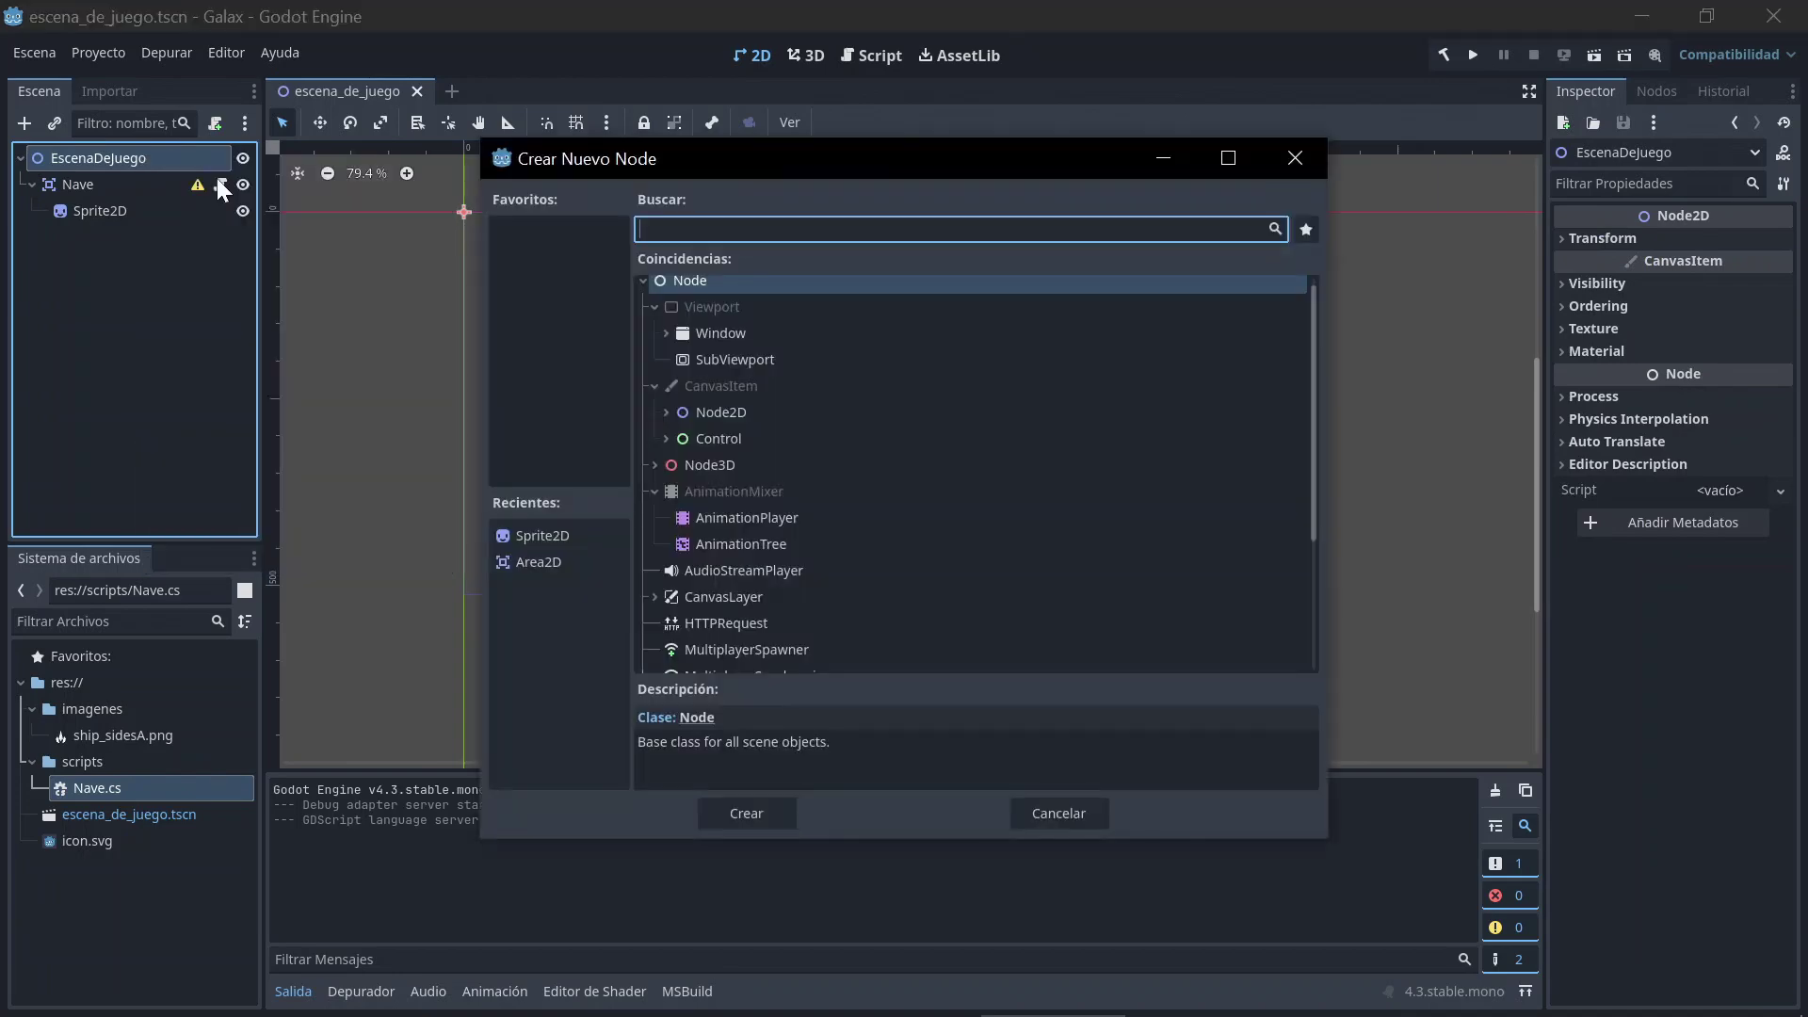
text(Area)
double_click(743, 405)
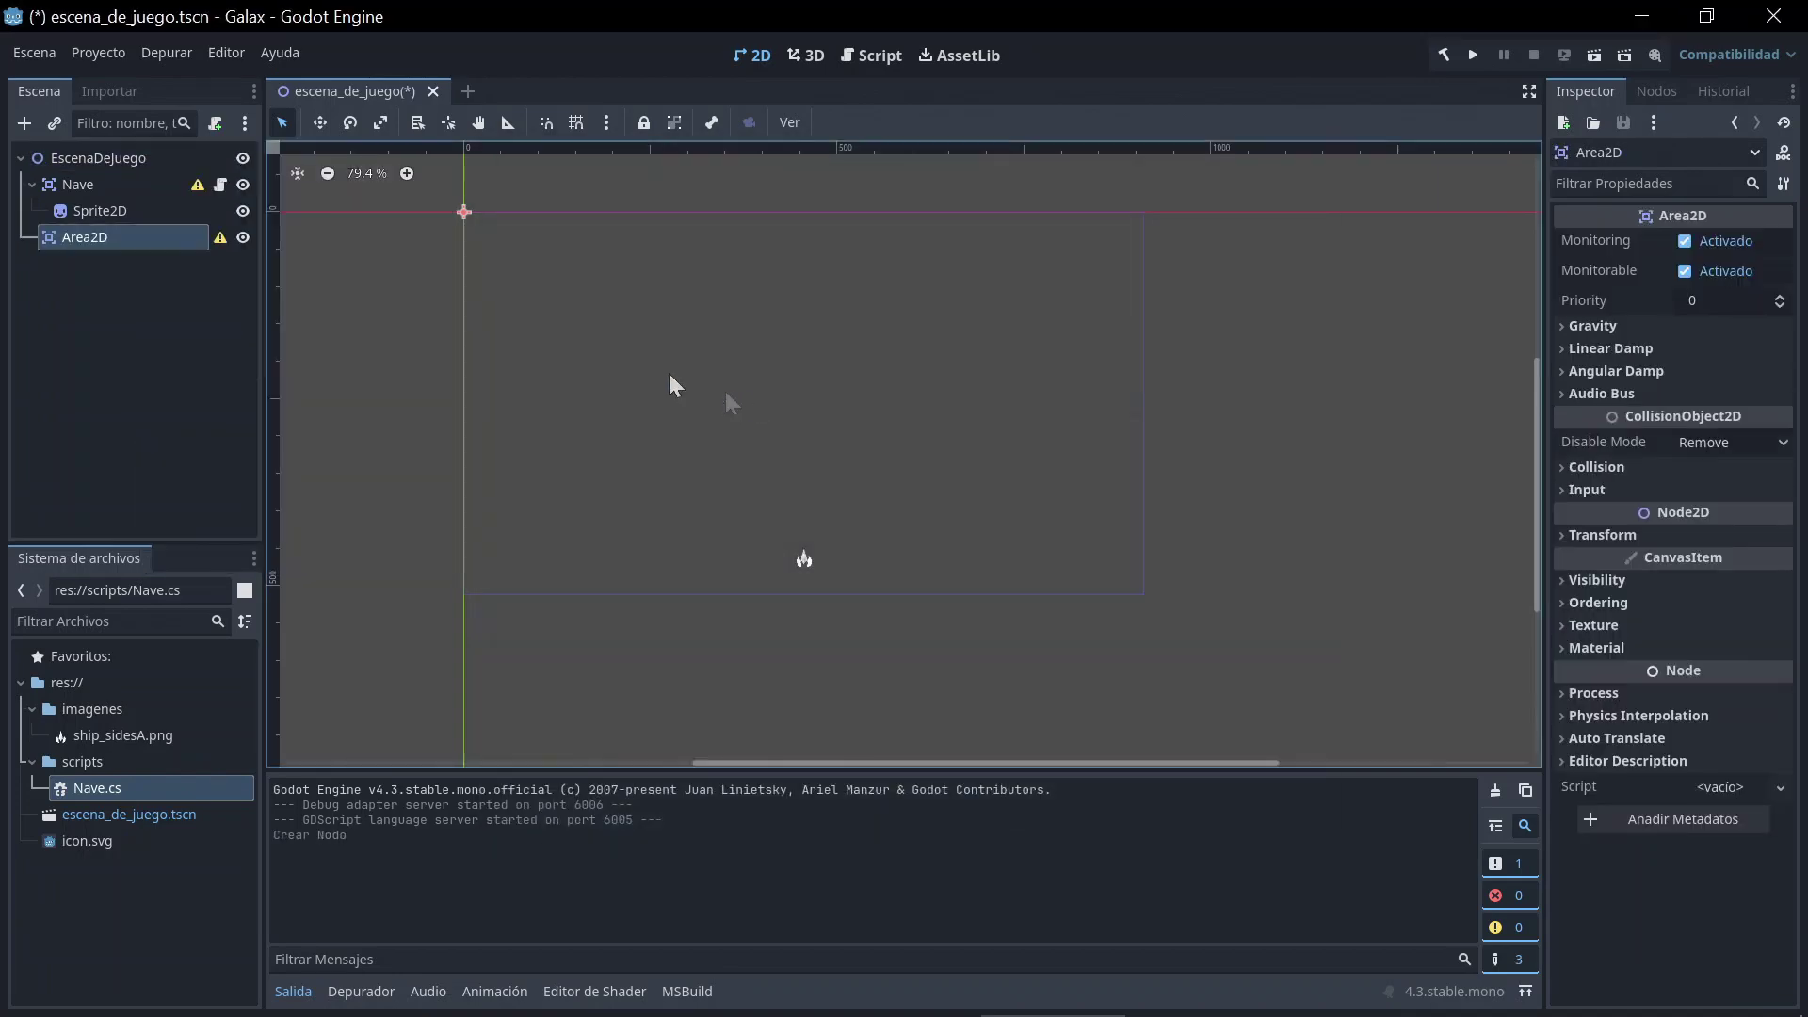
double_click(178, 244)
text(Enemigo)
key(Return)
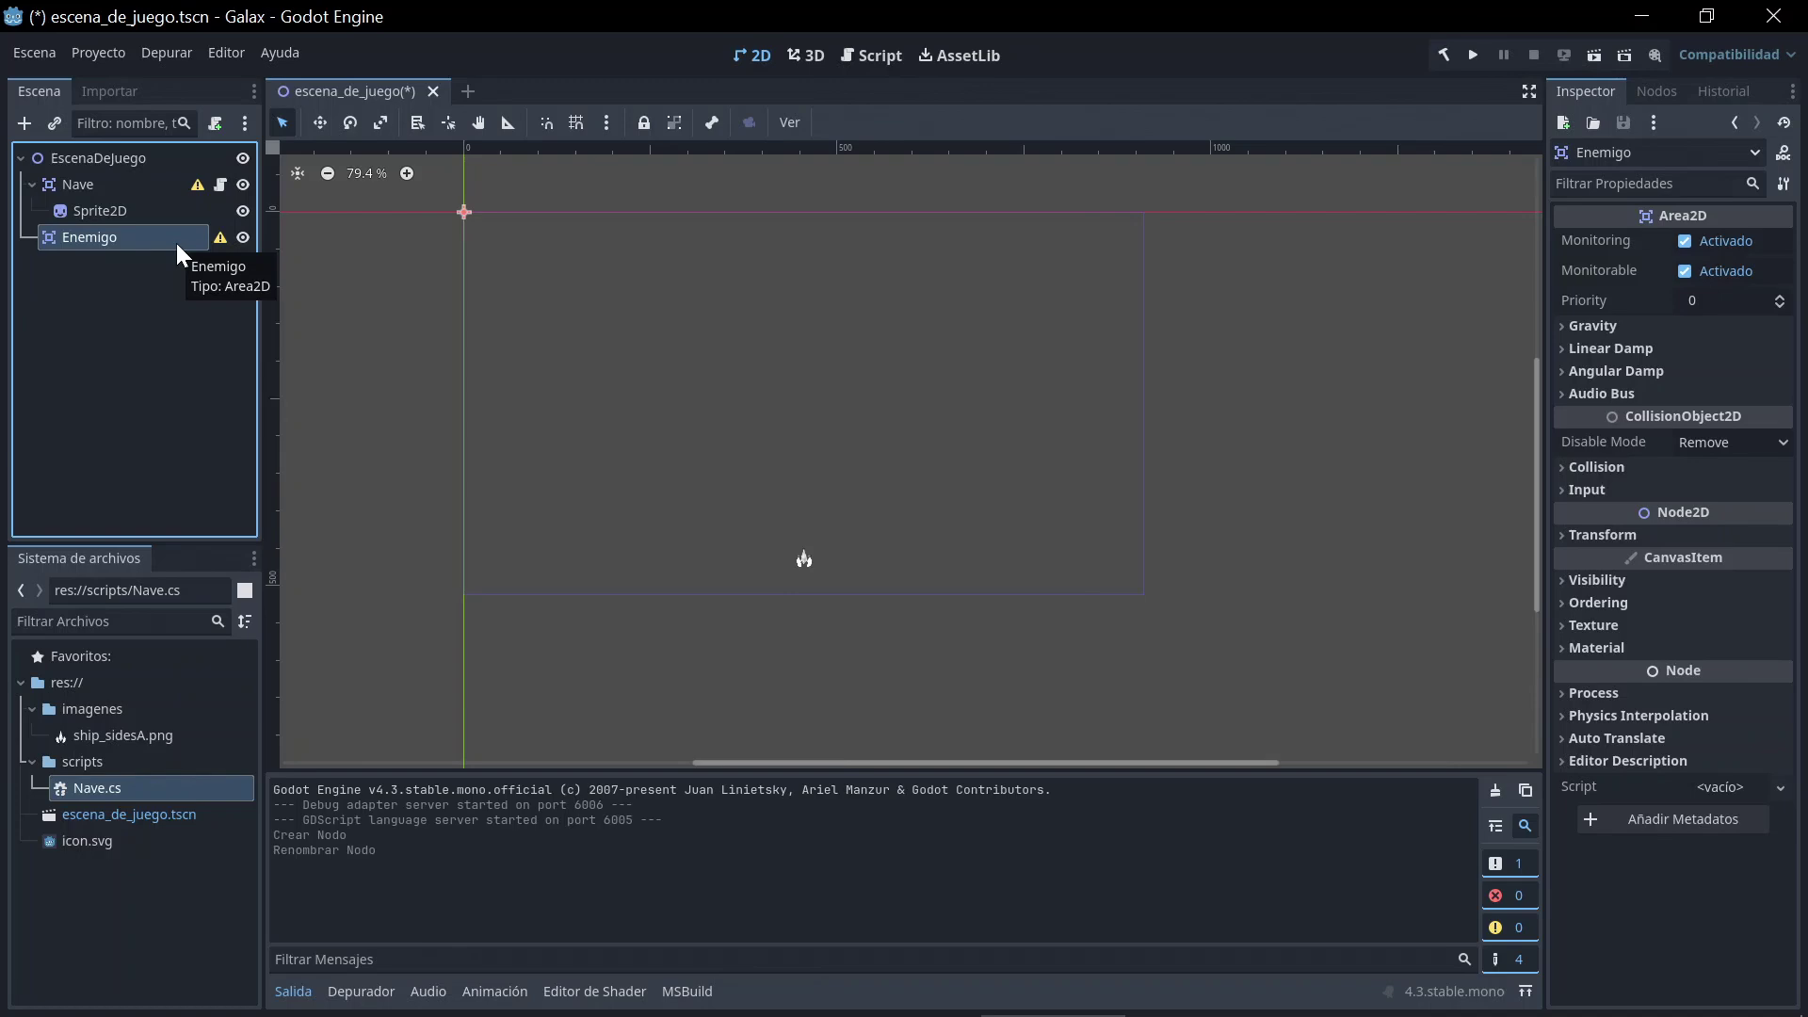
right_click(178, 252)
Step: Add an AnimatedSprite2D child under Enemigo and expand its Animation properties
click(212, 254)
text(sprite)
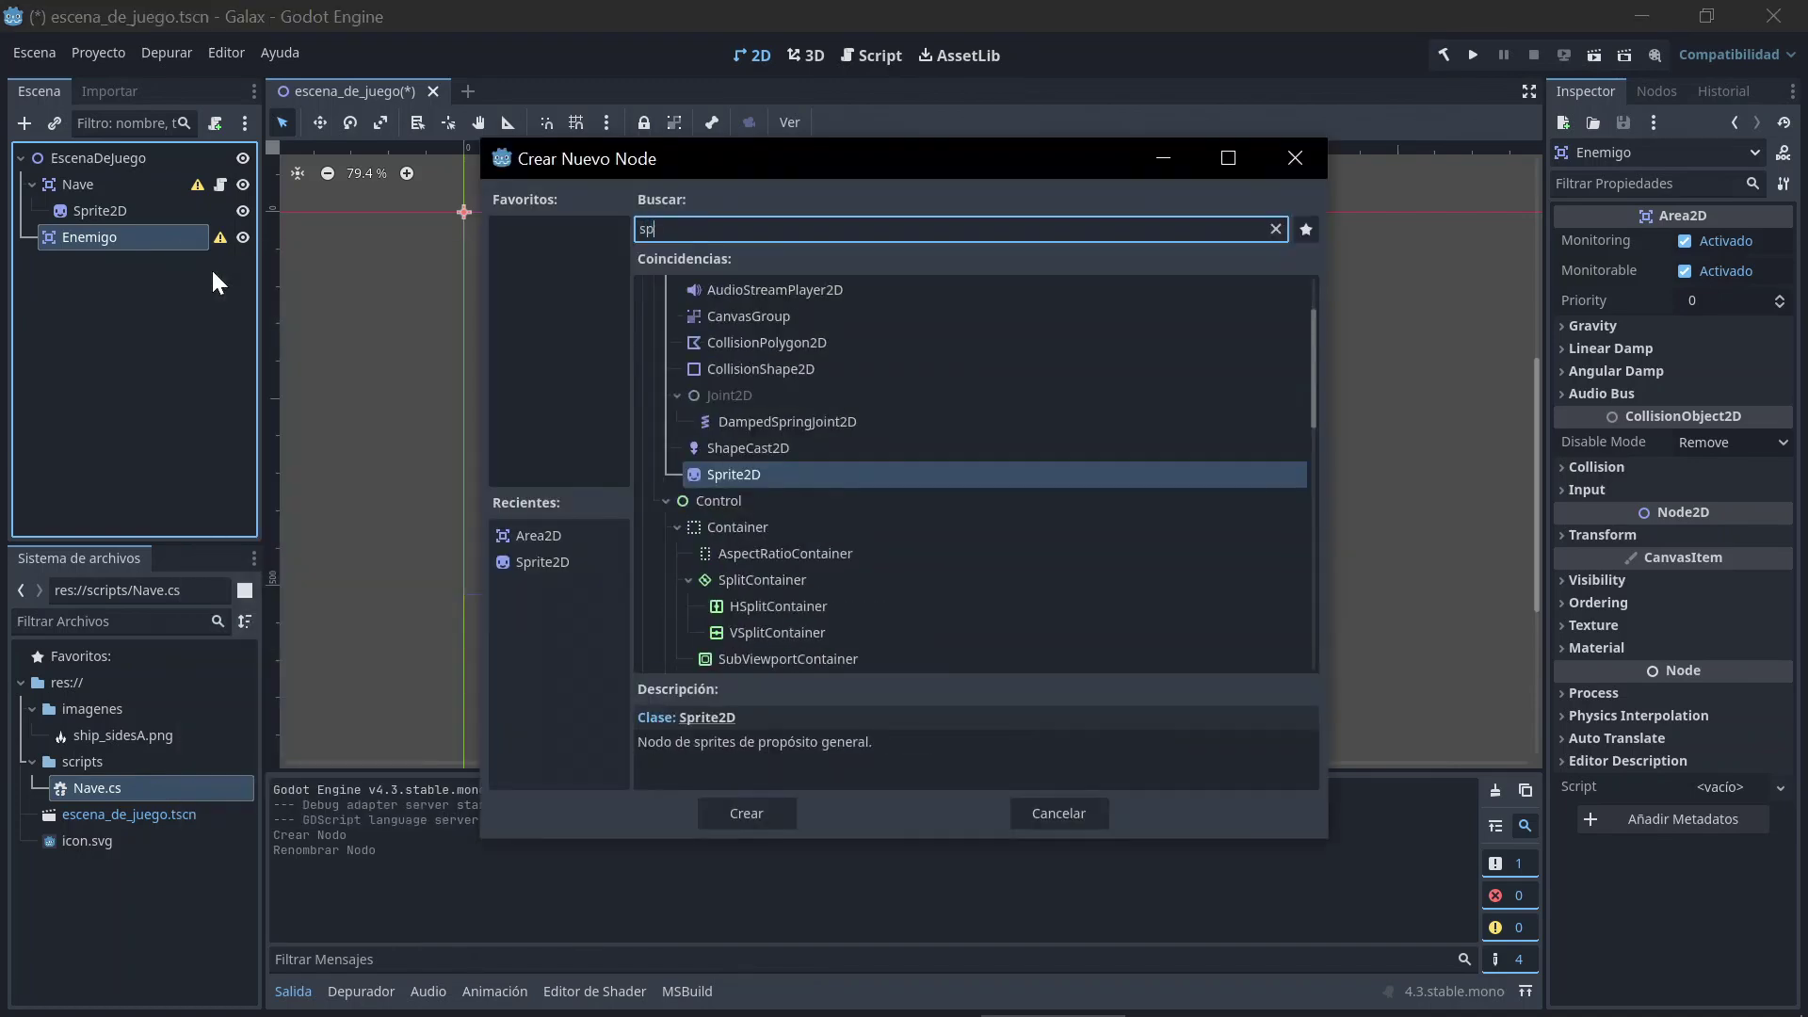
click(725, 372)
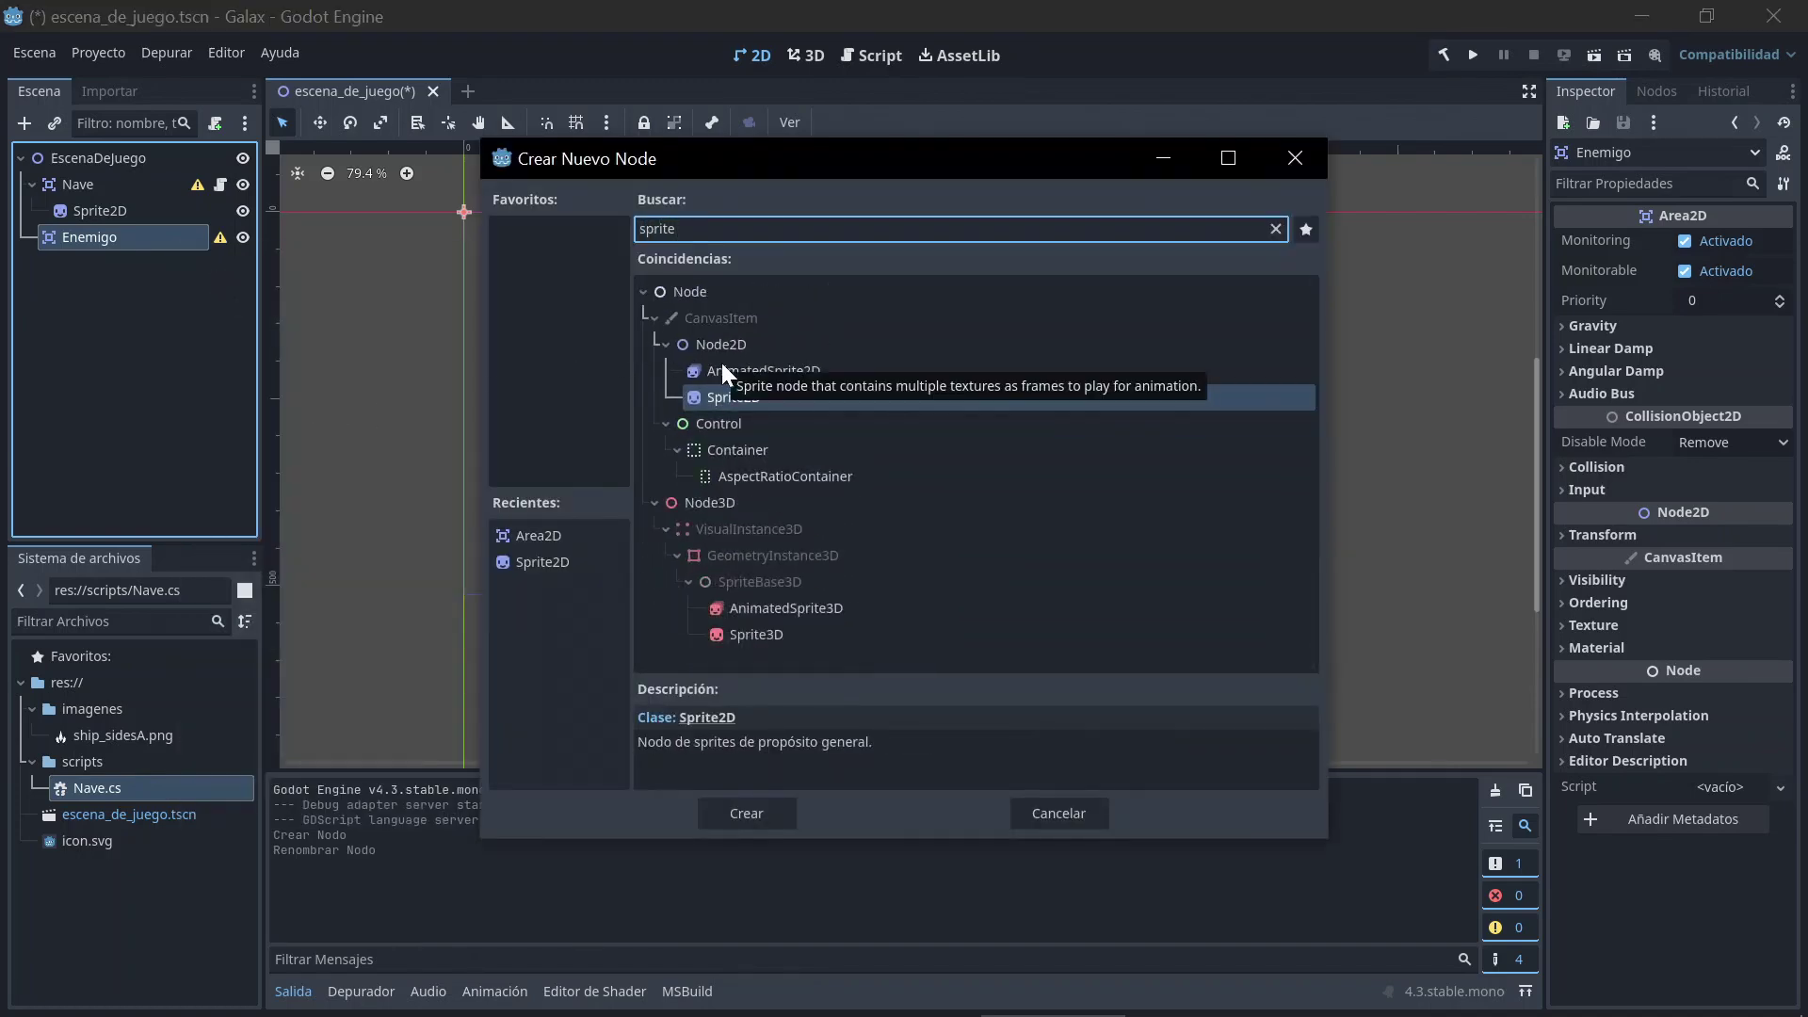
double_click(725, 372)
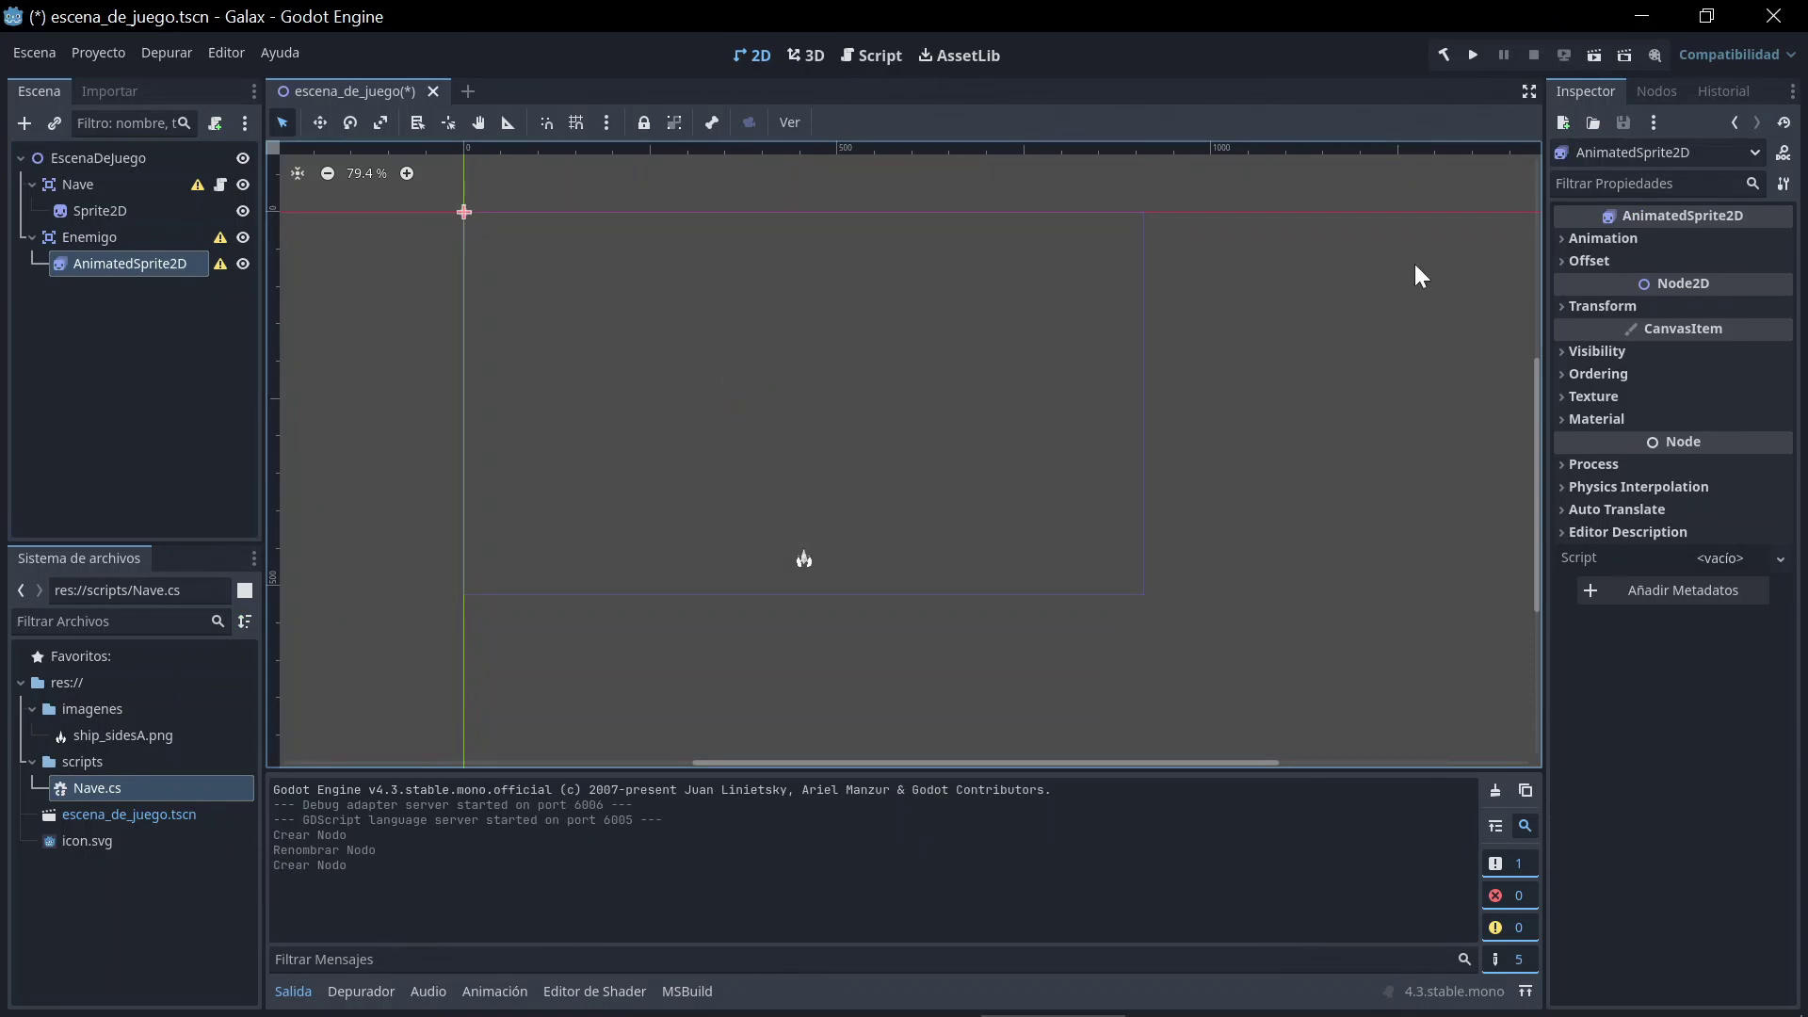
click(1567, 238)
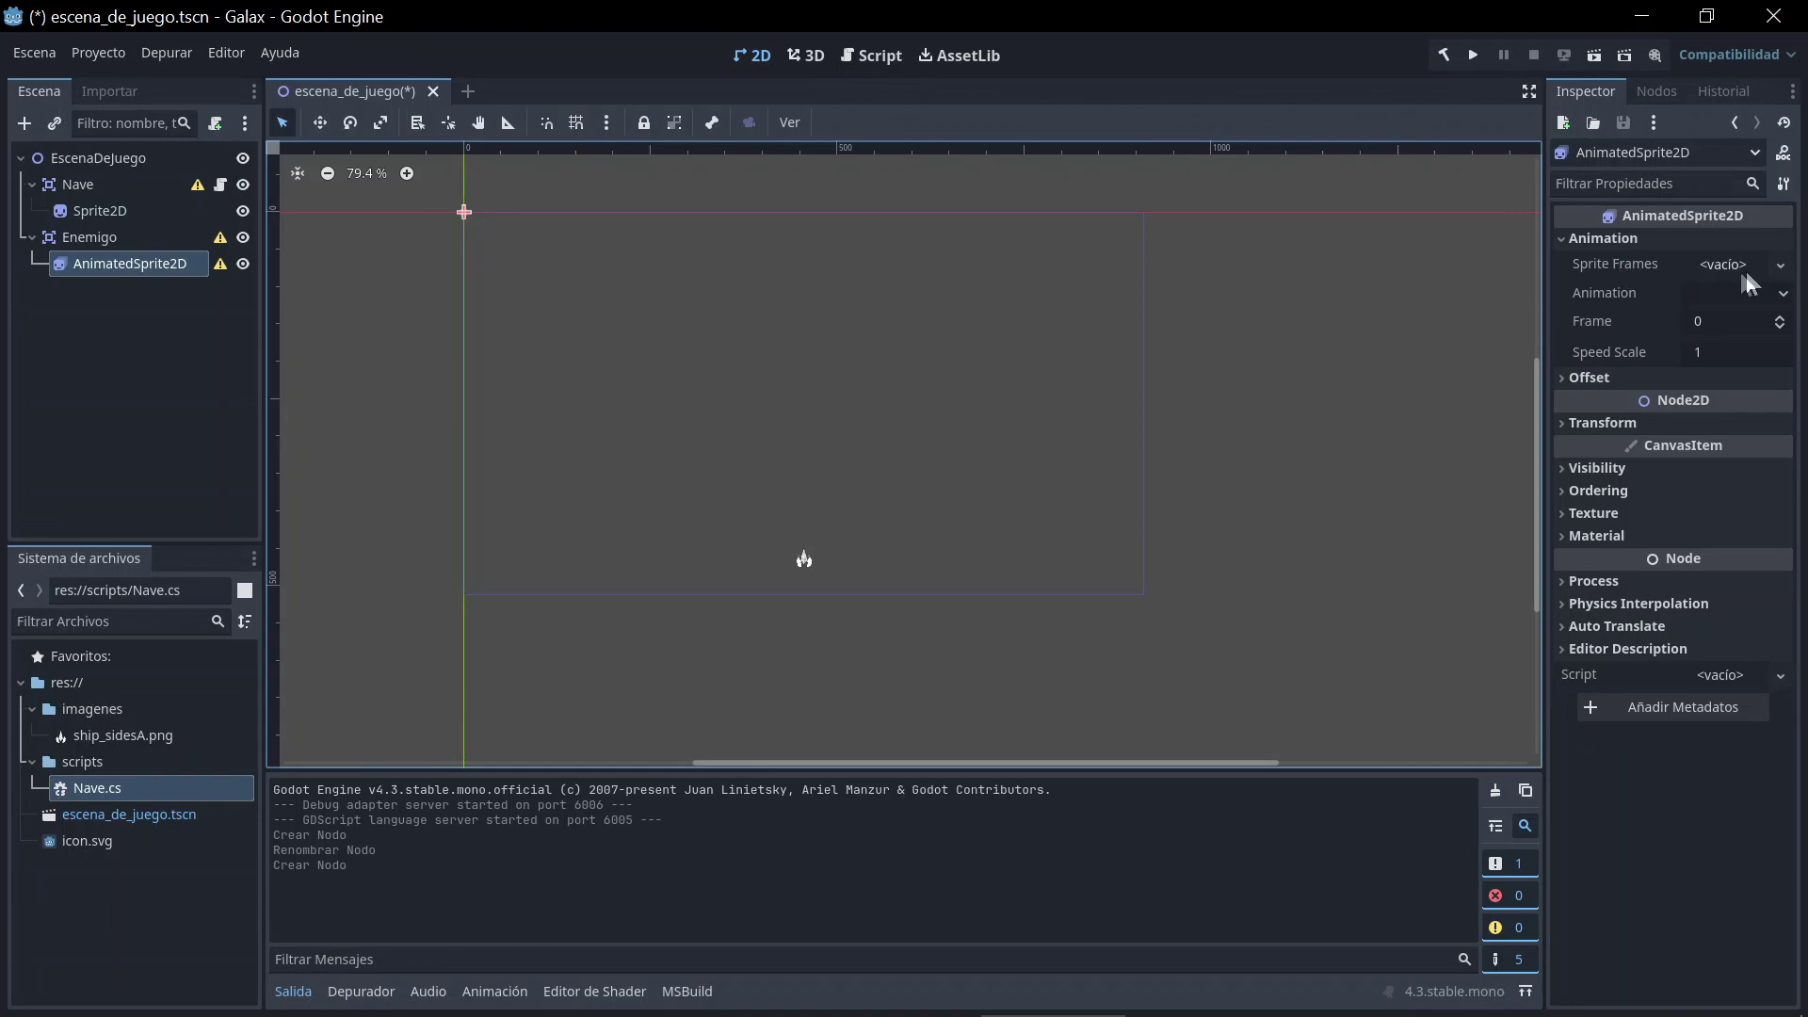
Step: Give the AnimatedSprite2D a new SpriteFrames resource and open it for frame editing
click(1779, 267)
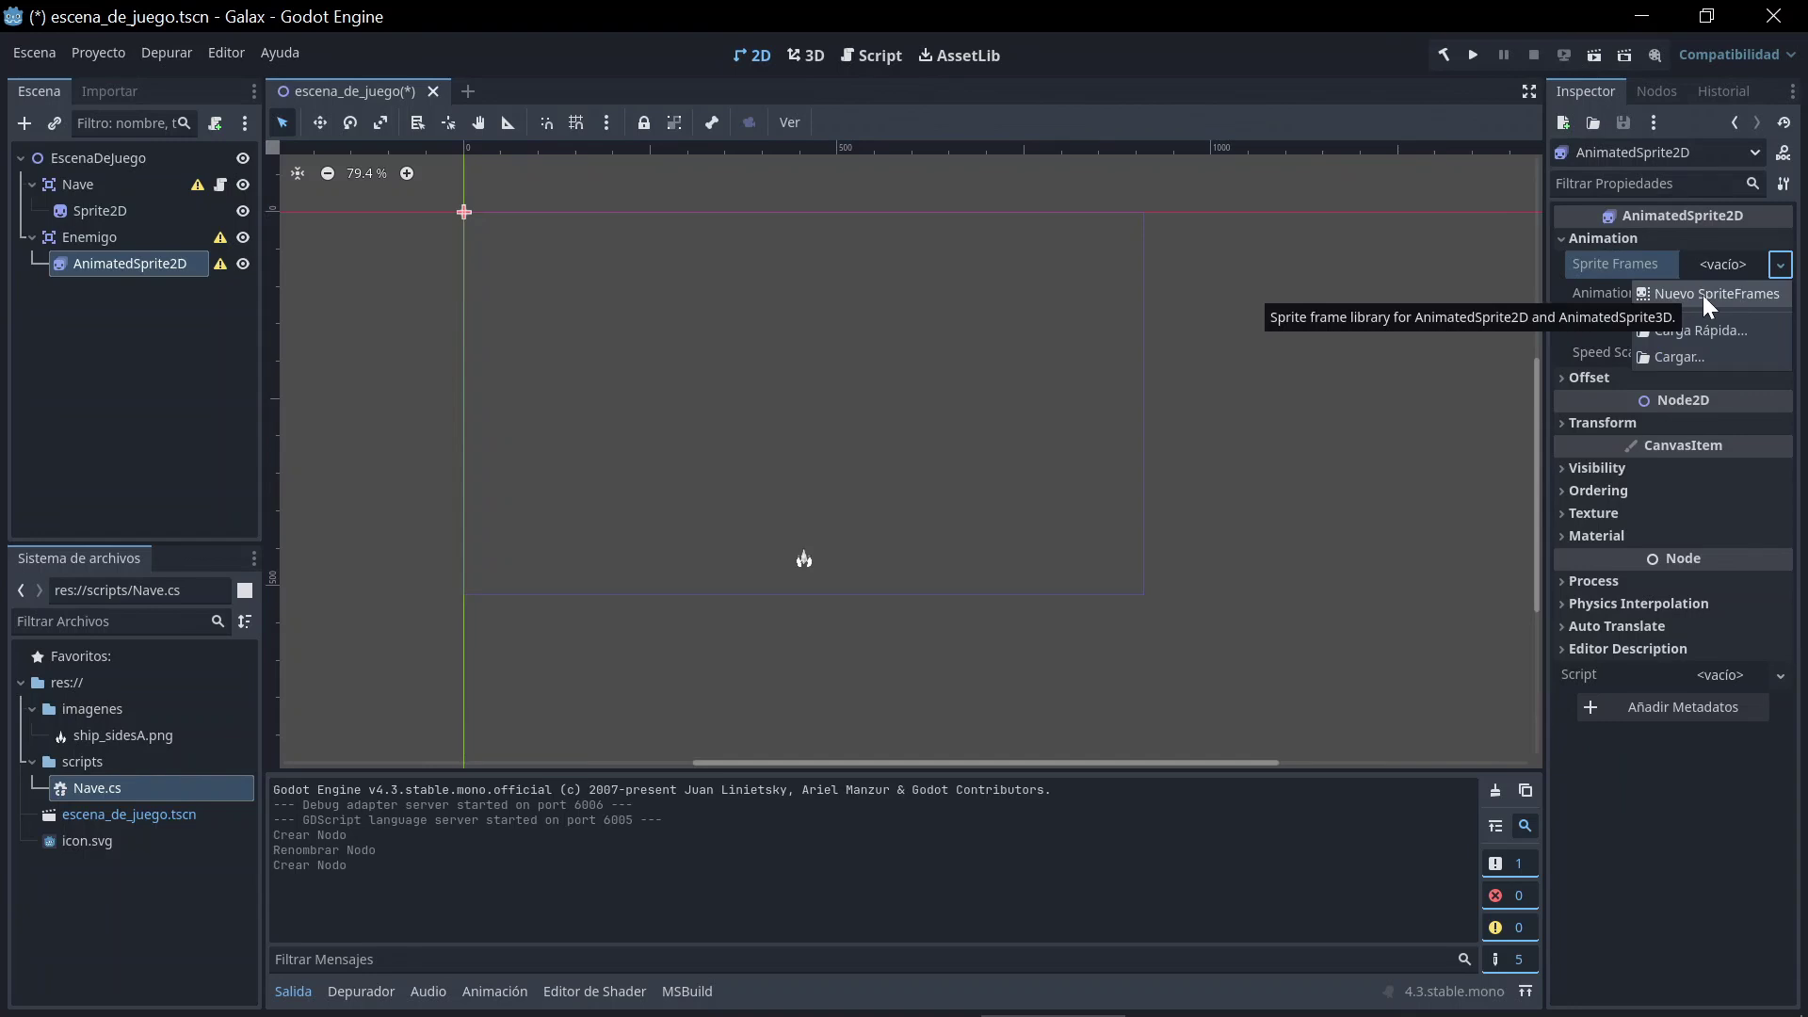
click(1707, 295)
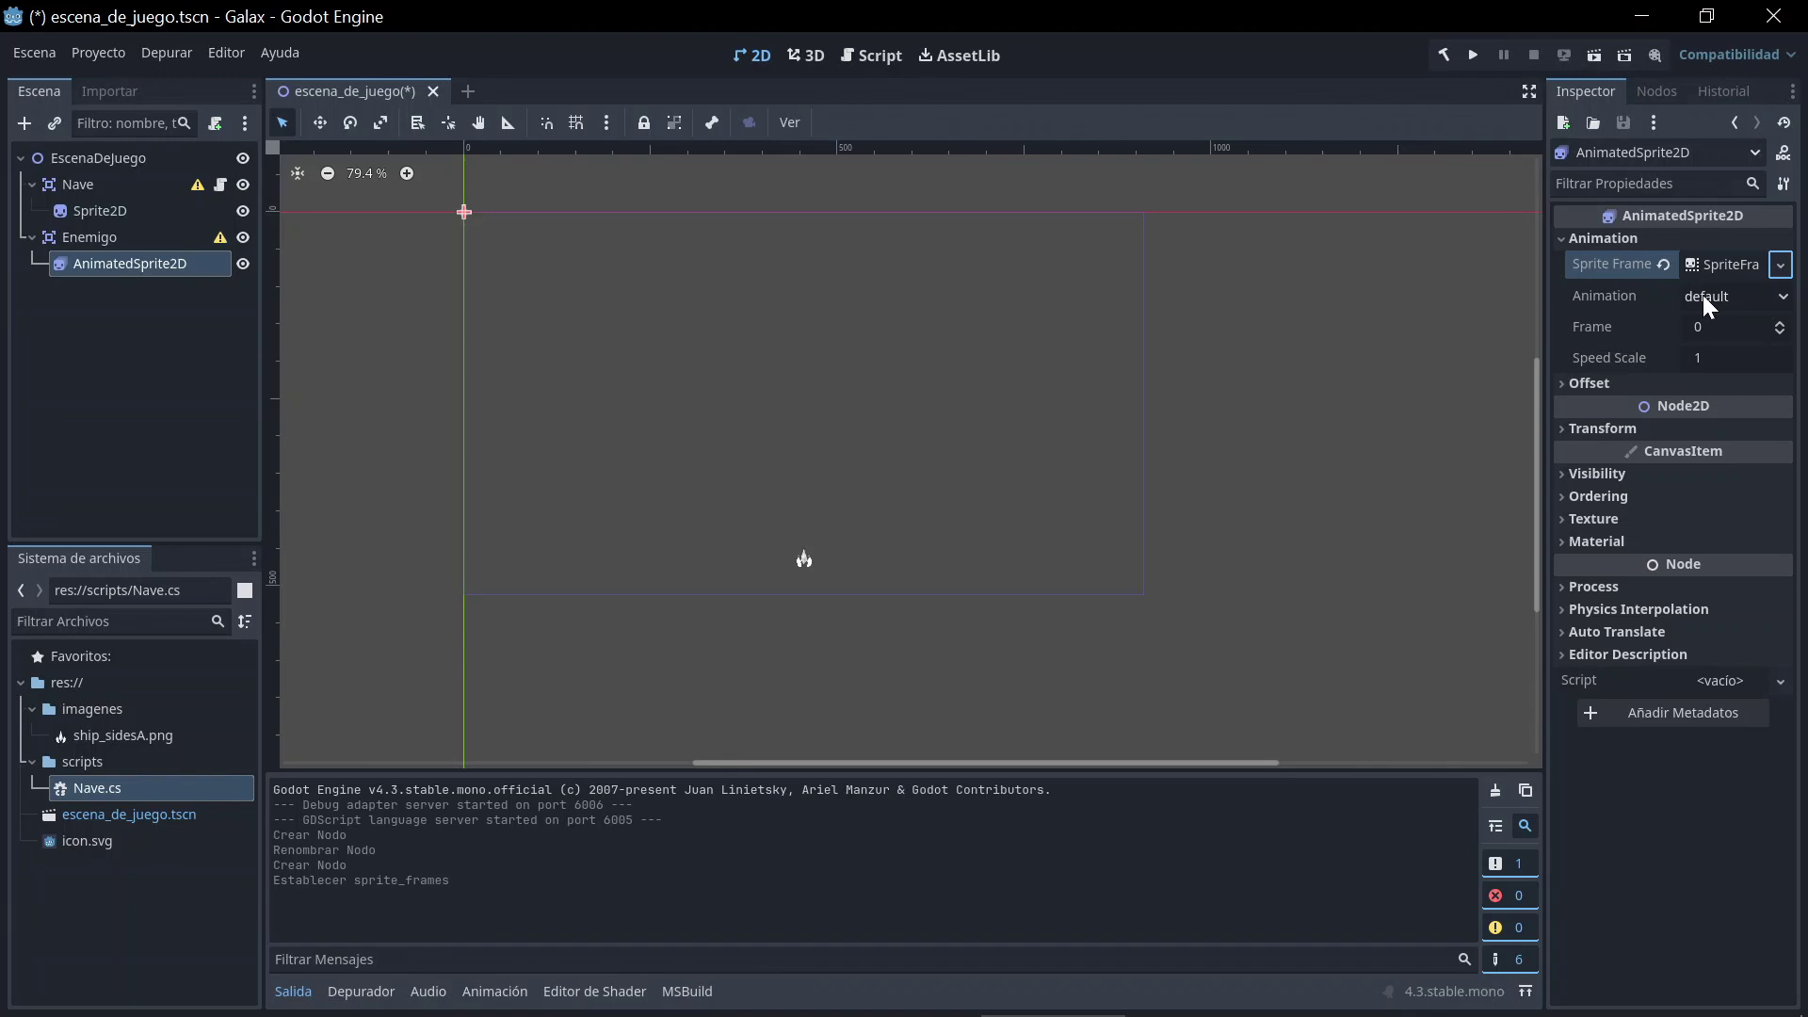
click(1726, 271)
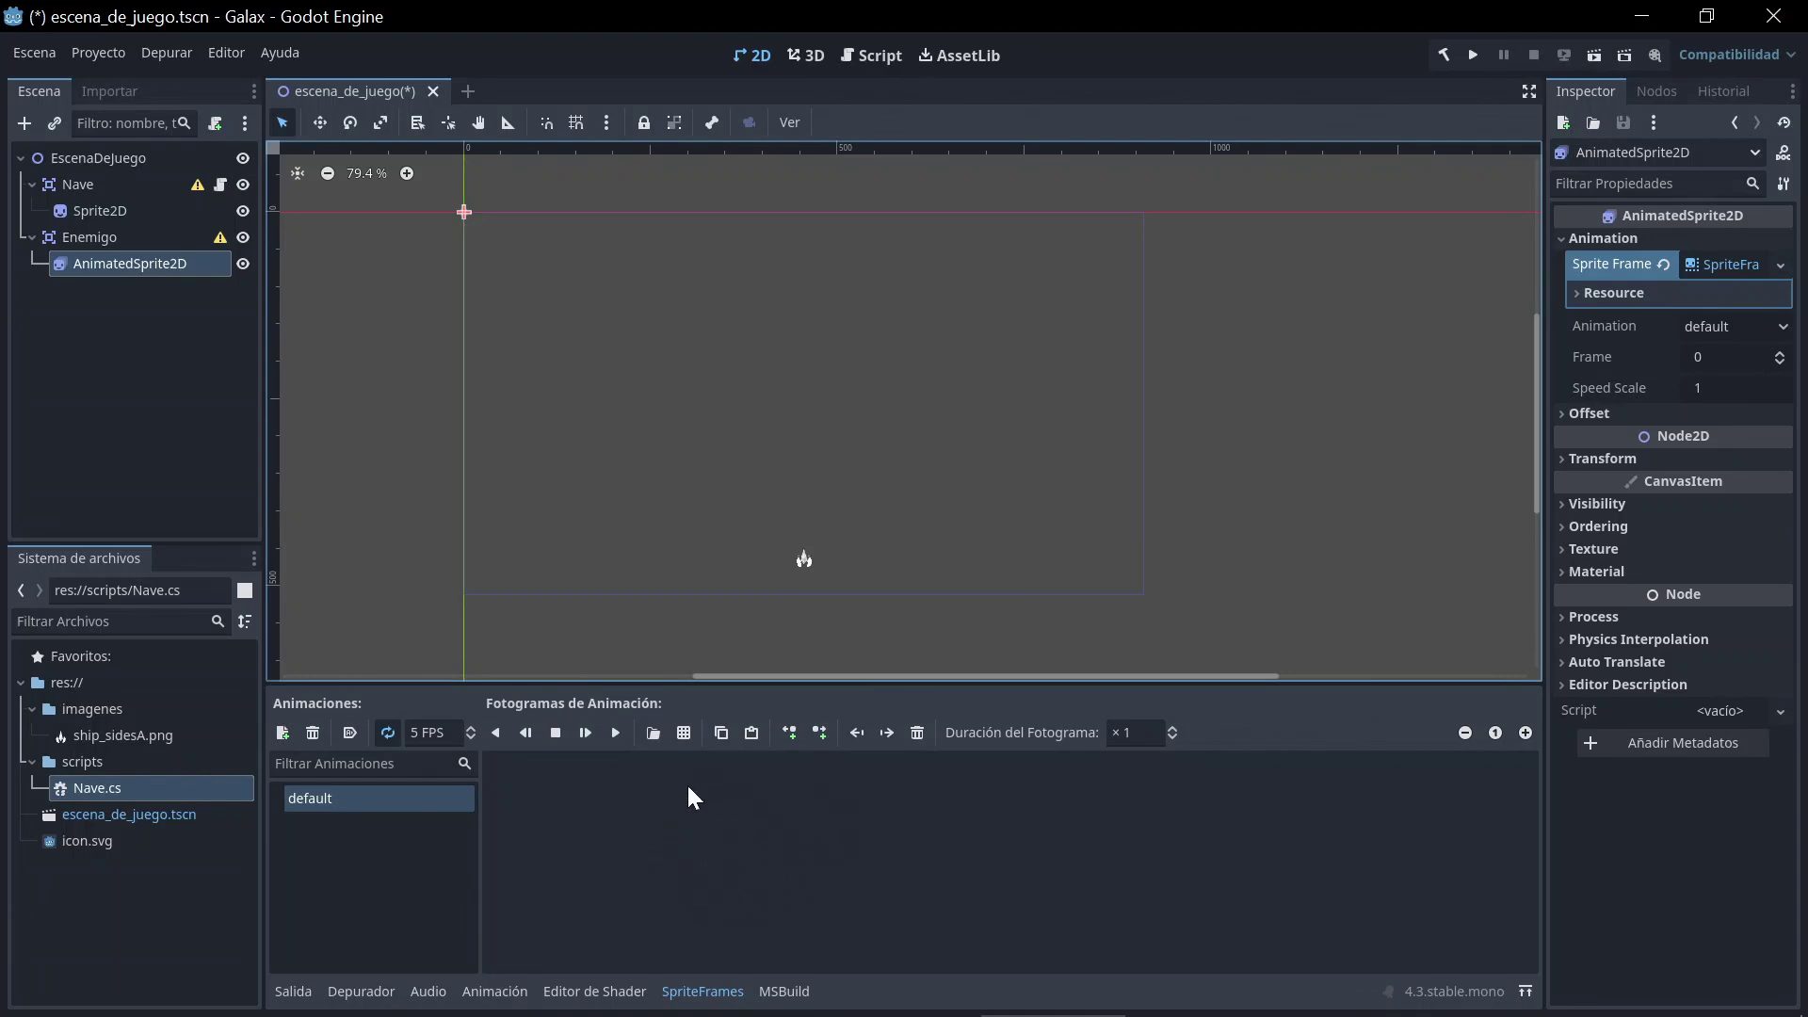
key(alt+Tab)
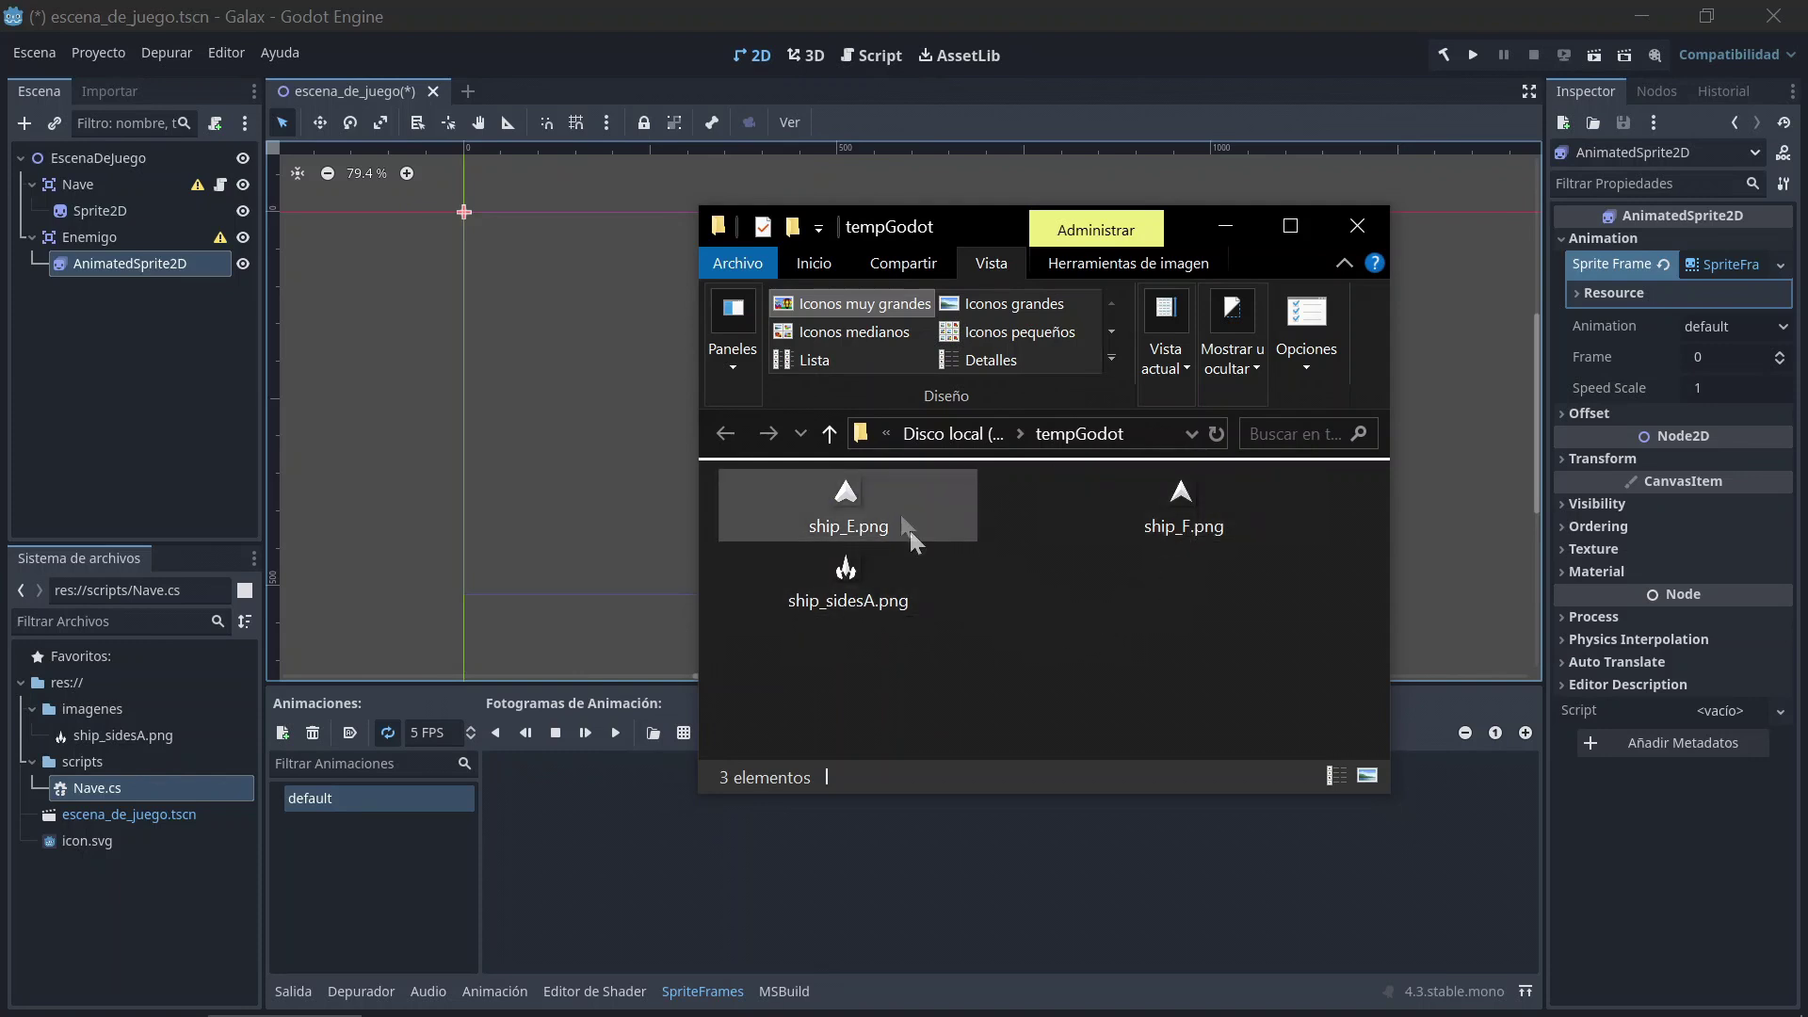
Step: Copy ship_E.png and ship_F.png from tempGodot into Godot's imagenes folder
mouse_move(1148, 535)
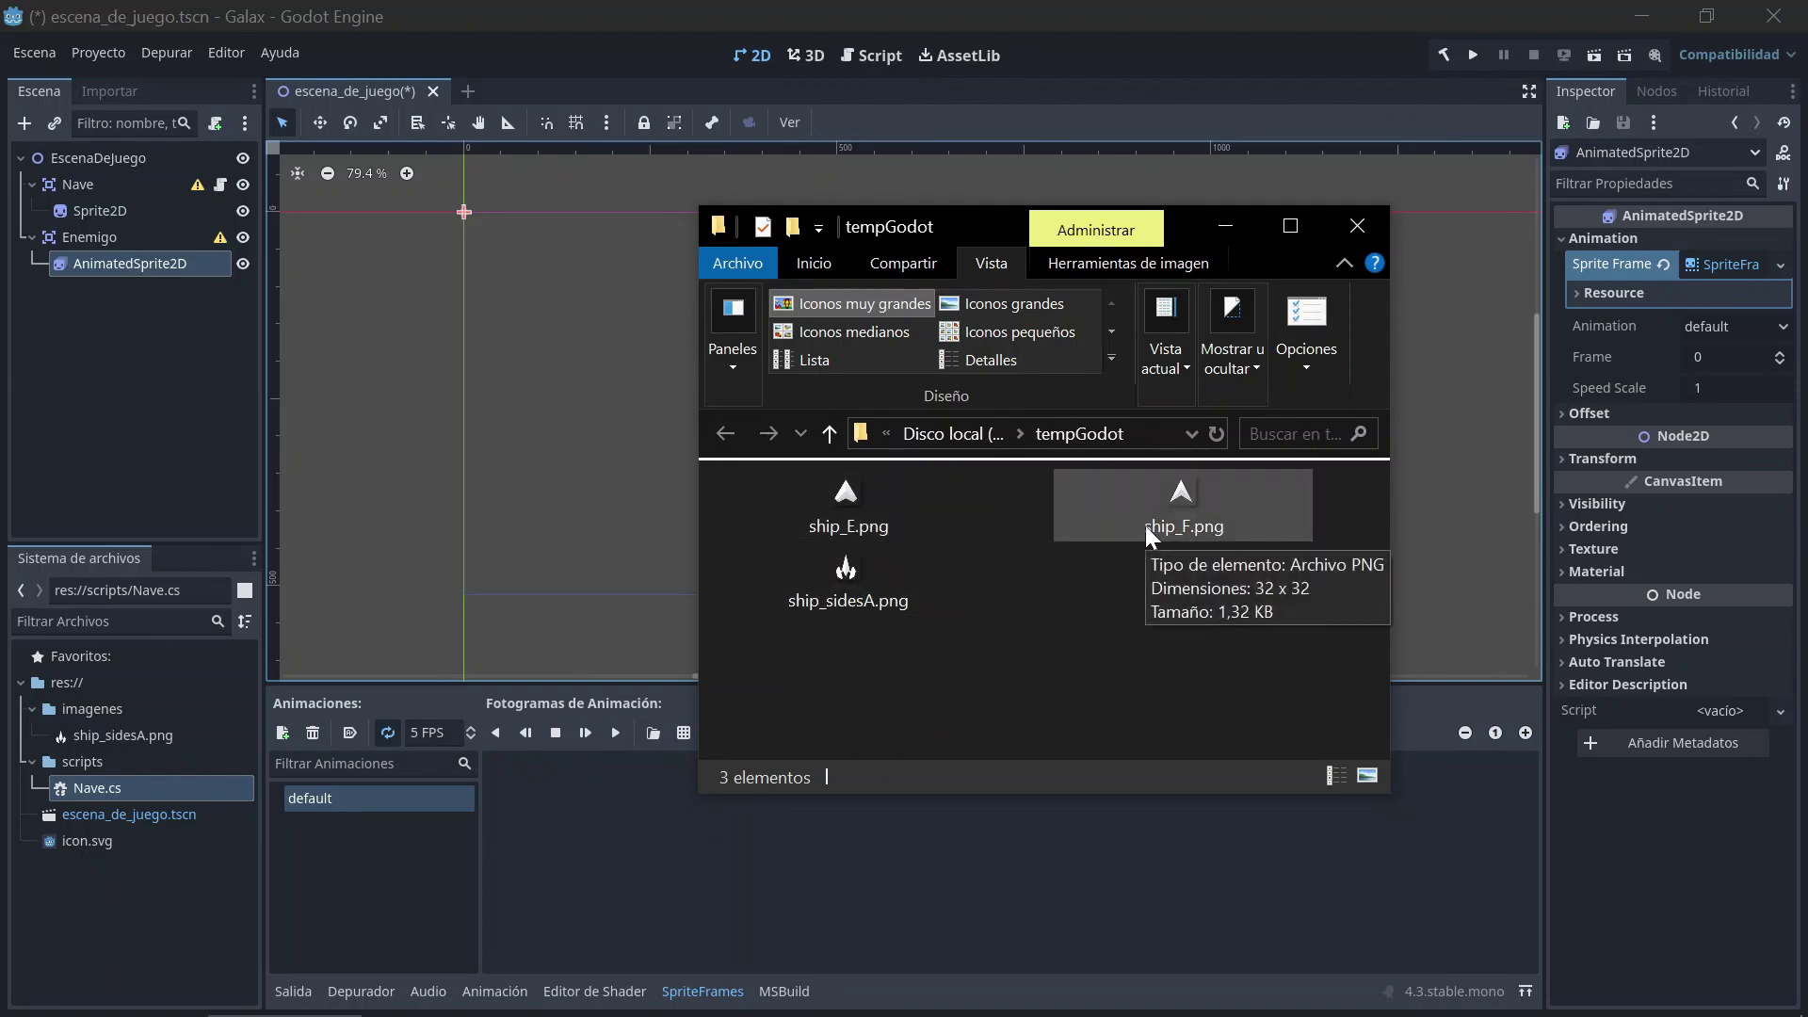
click(1148, 535)
ctrl+click(847, 508)
drag(848, 508, 104, 708)
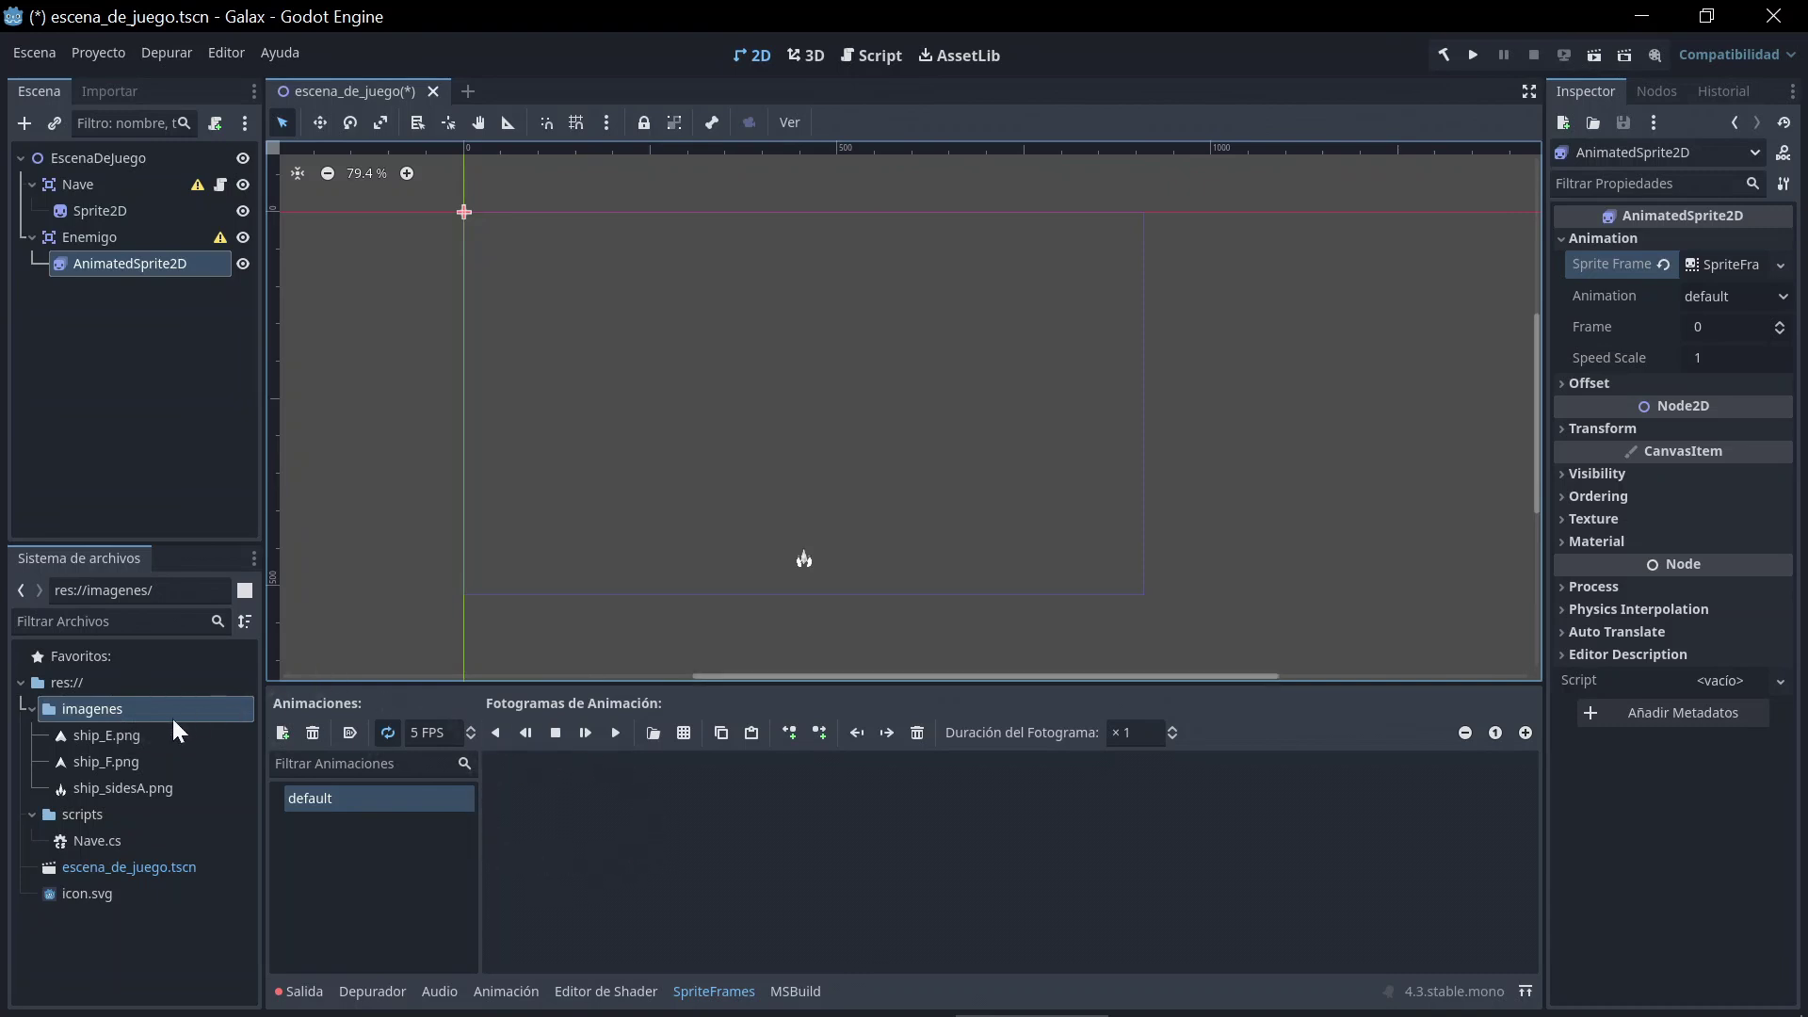
Step: Add ship_E.png and ship_F.png as frames 0 and 1 of the default animation
drag(109, 734, 527, 800)
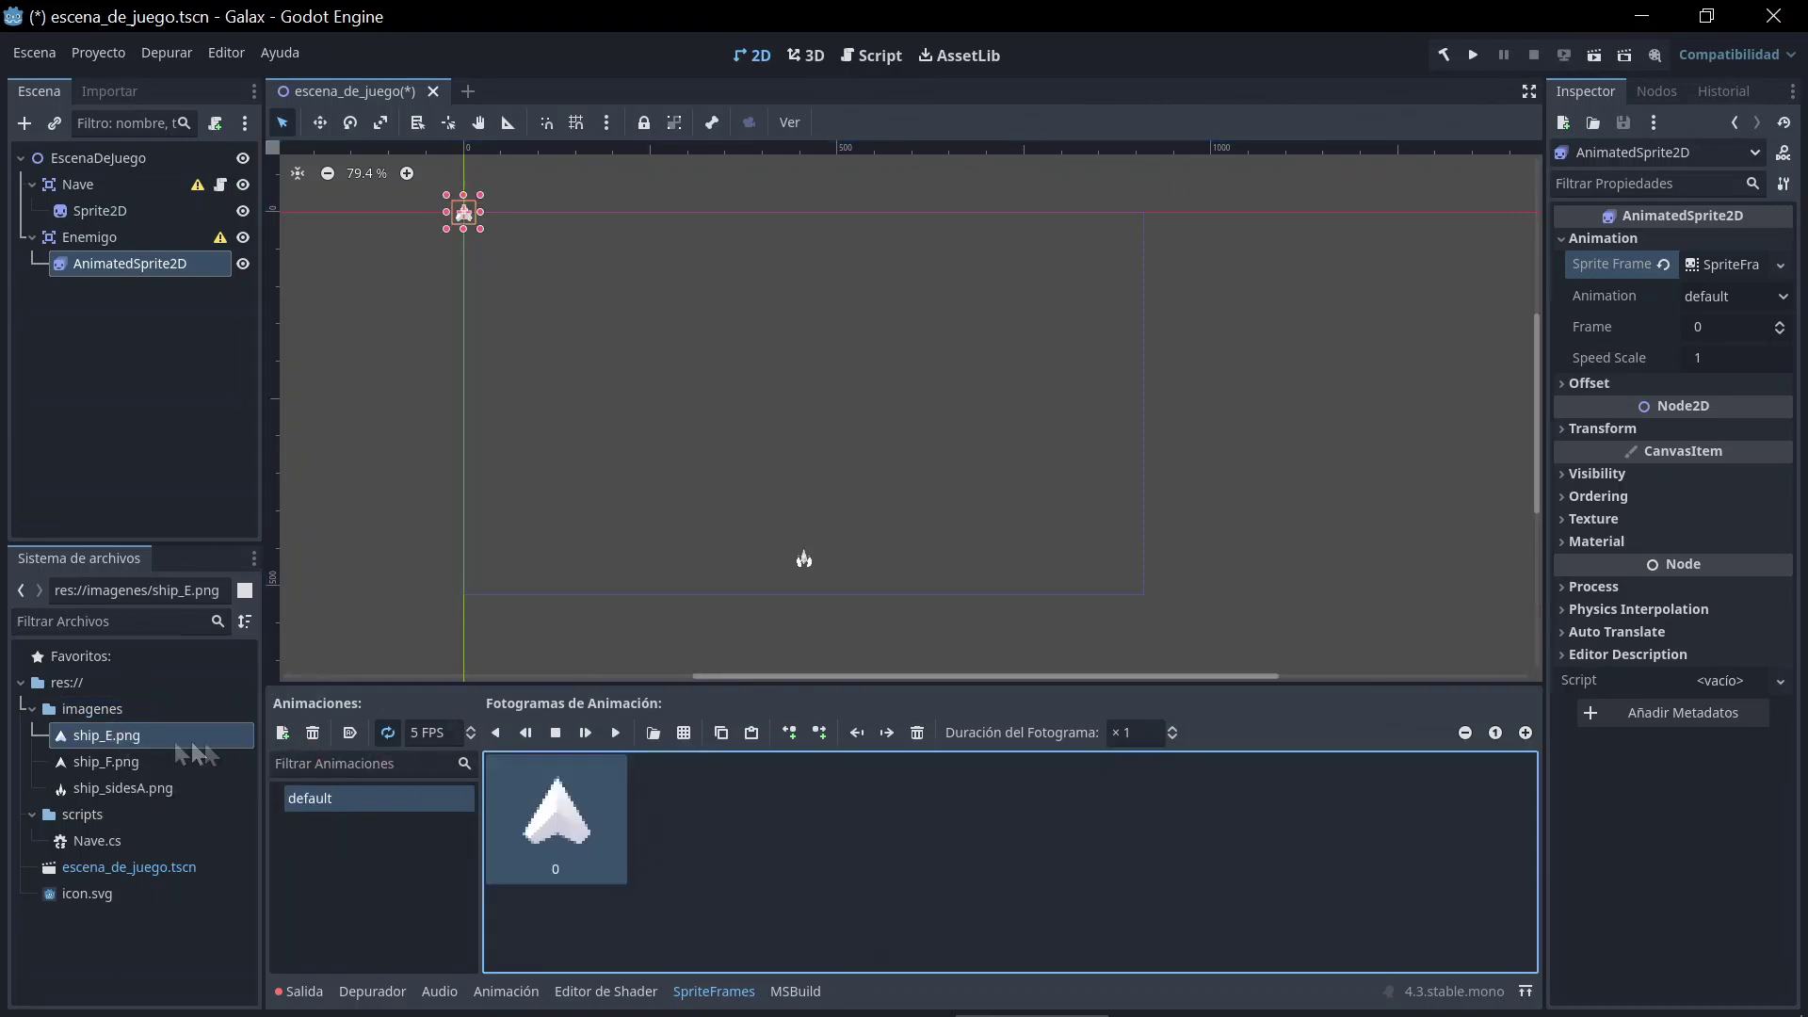
click(132, 768)
drag(135, 767, 693, 802)
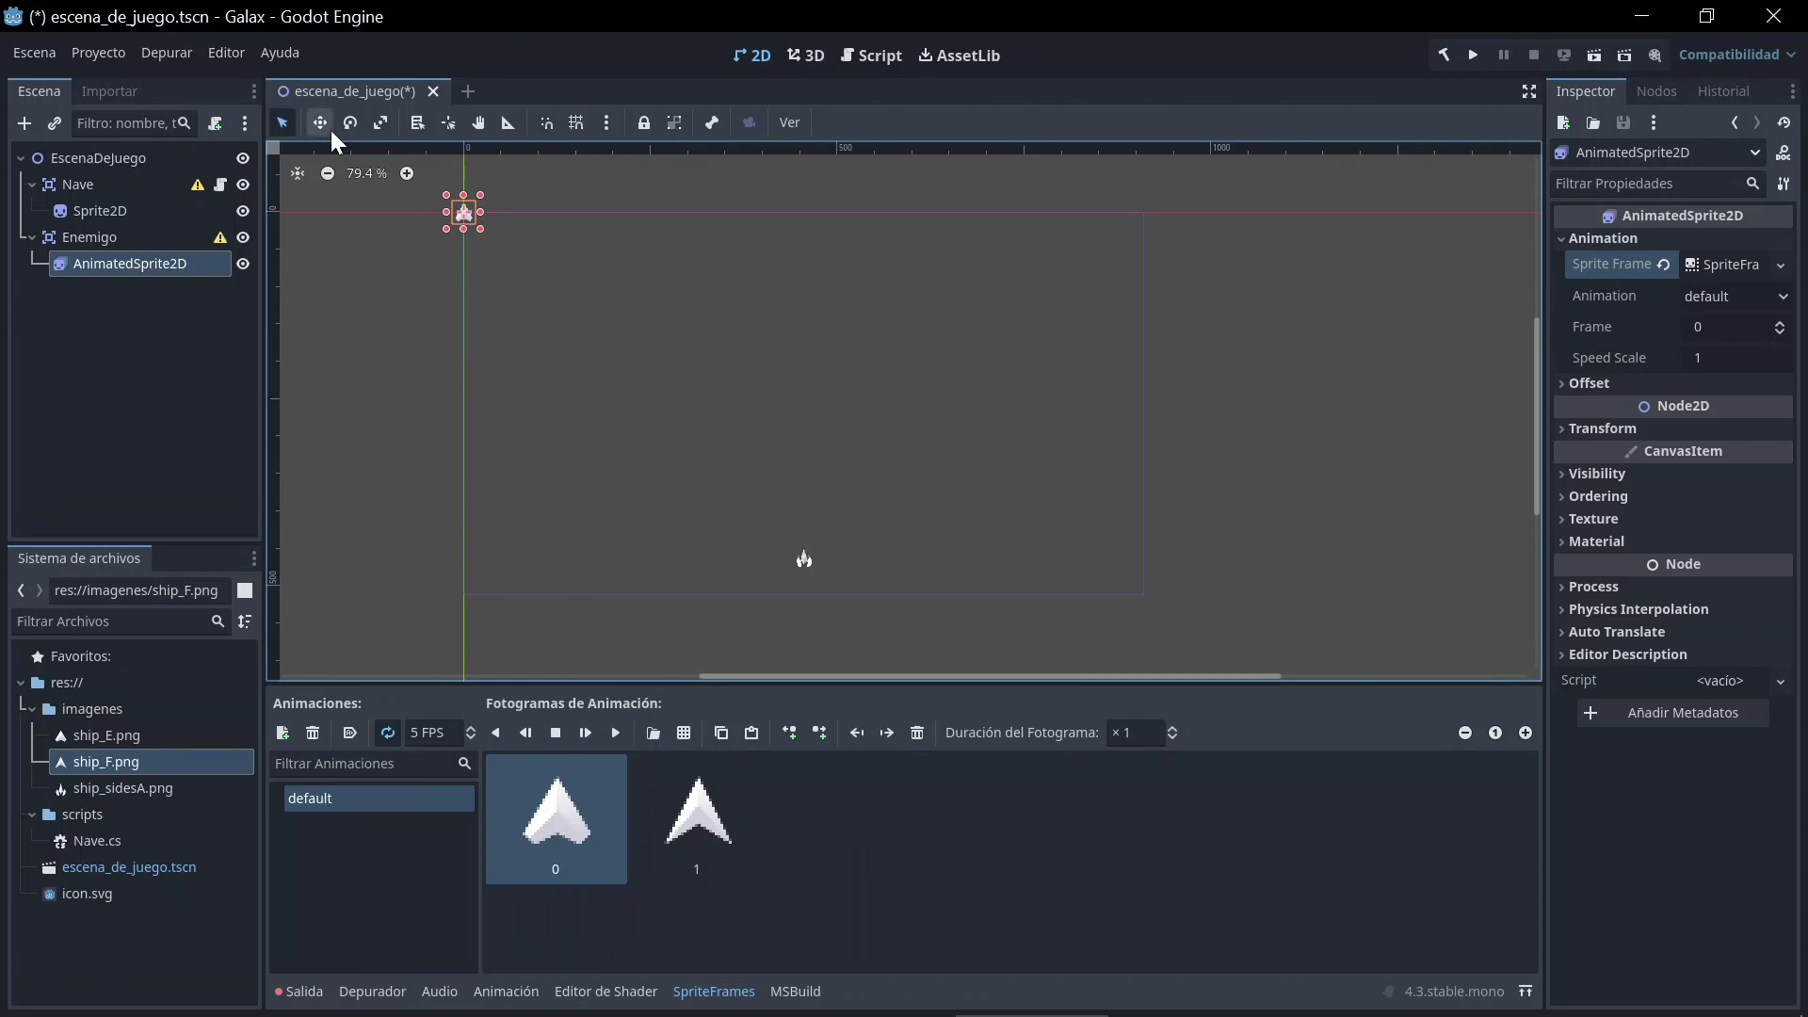
click(110, 239)
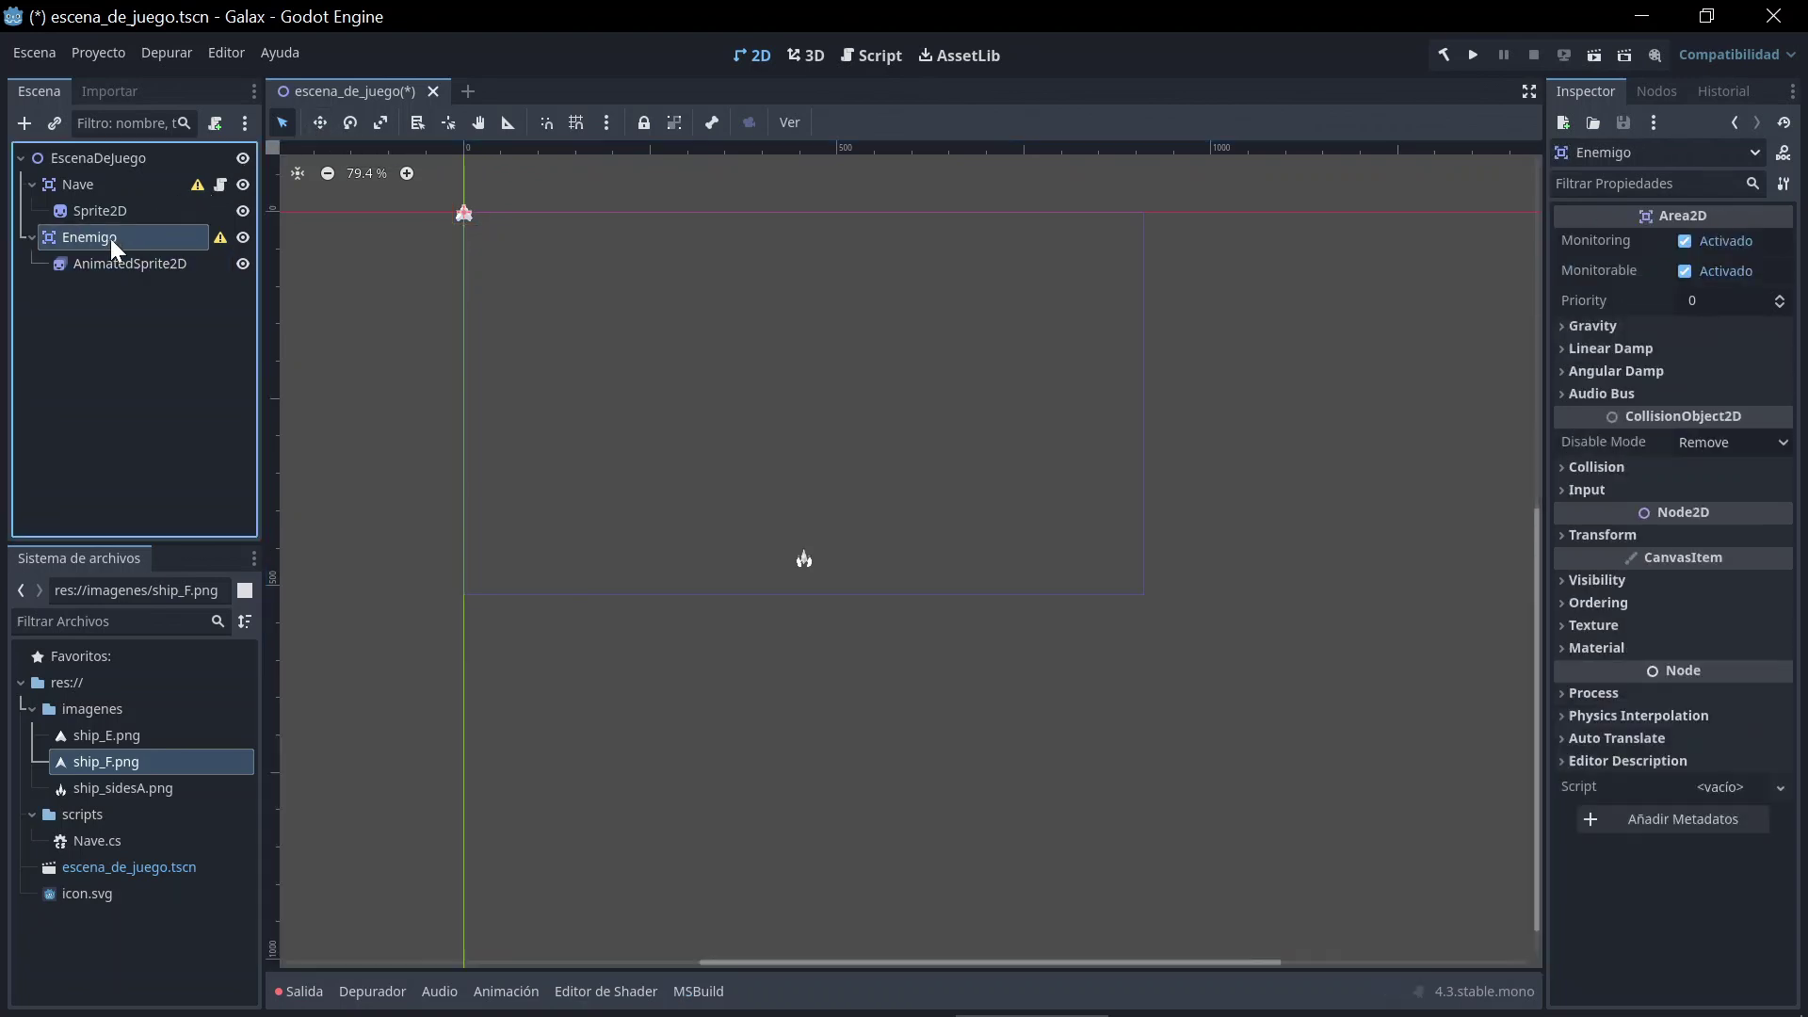
Step: Drag the Enemigo ship into the play area above Nave and preview its animation
click(318, 124)
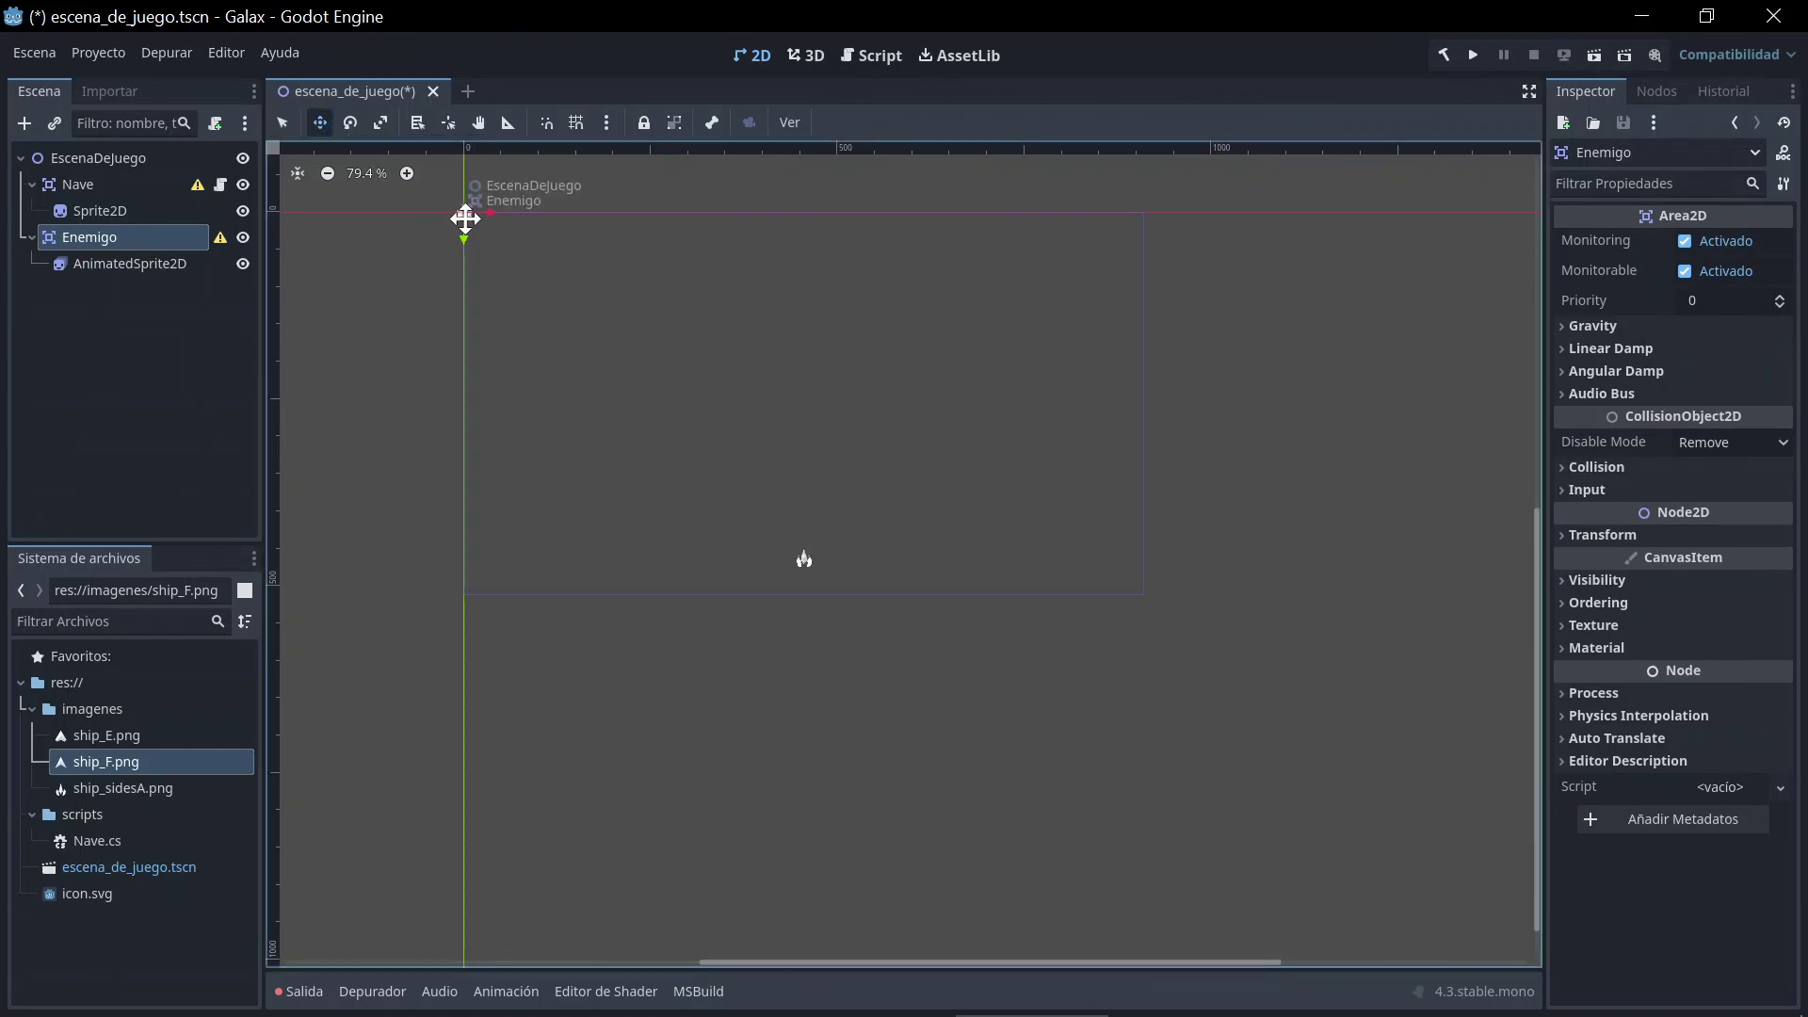
drag(466, 219, 715, 381)
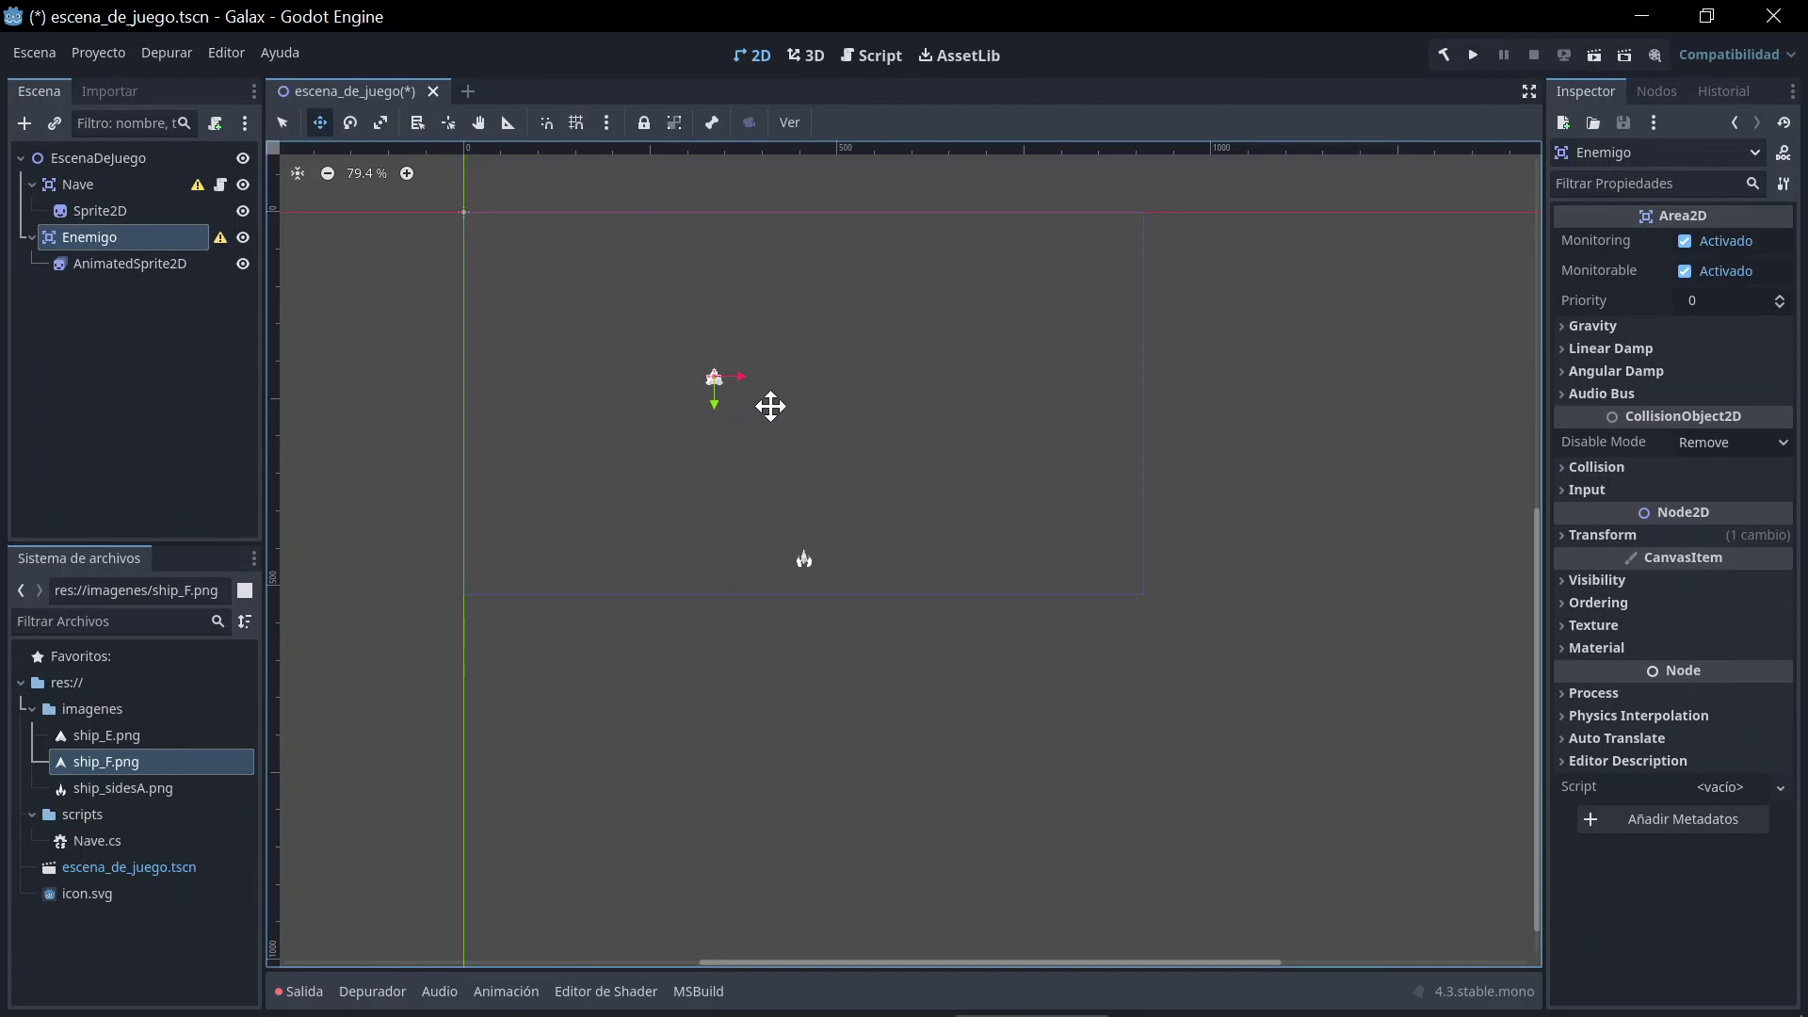
scroll(771, 406, up, 5)
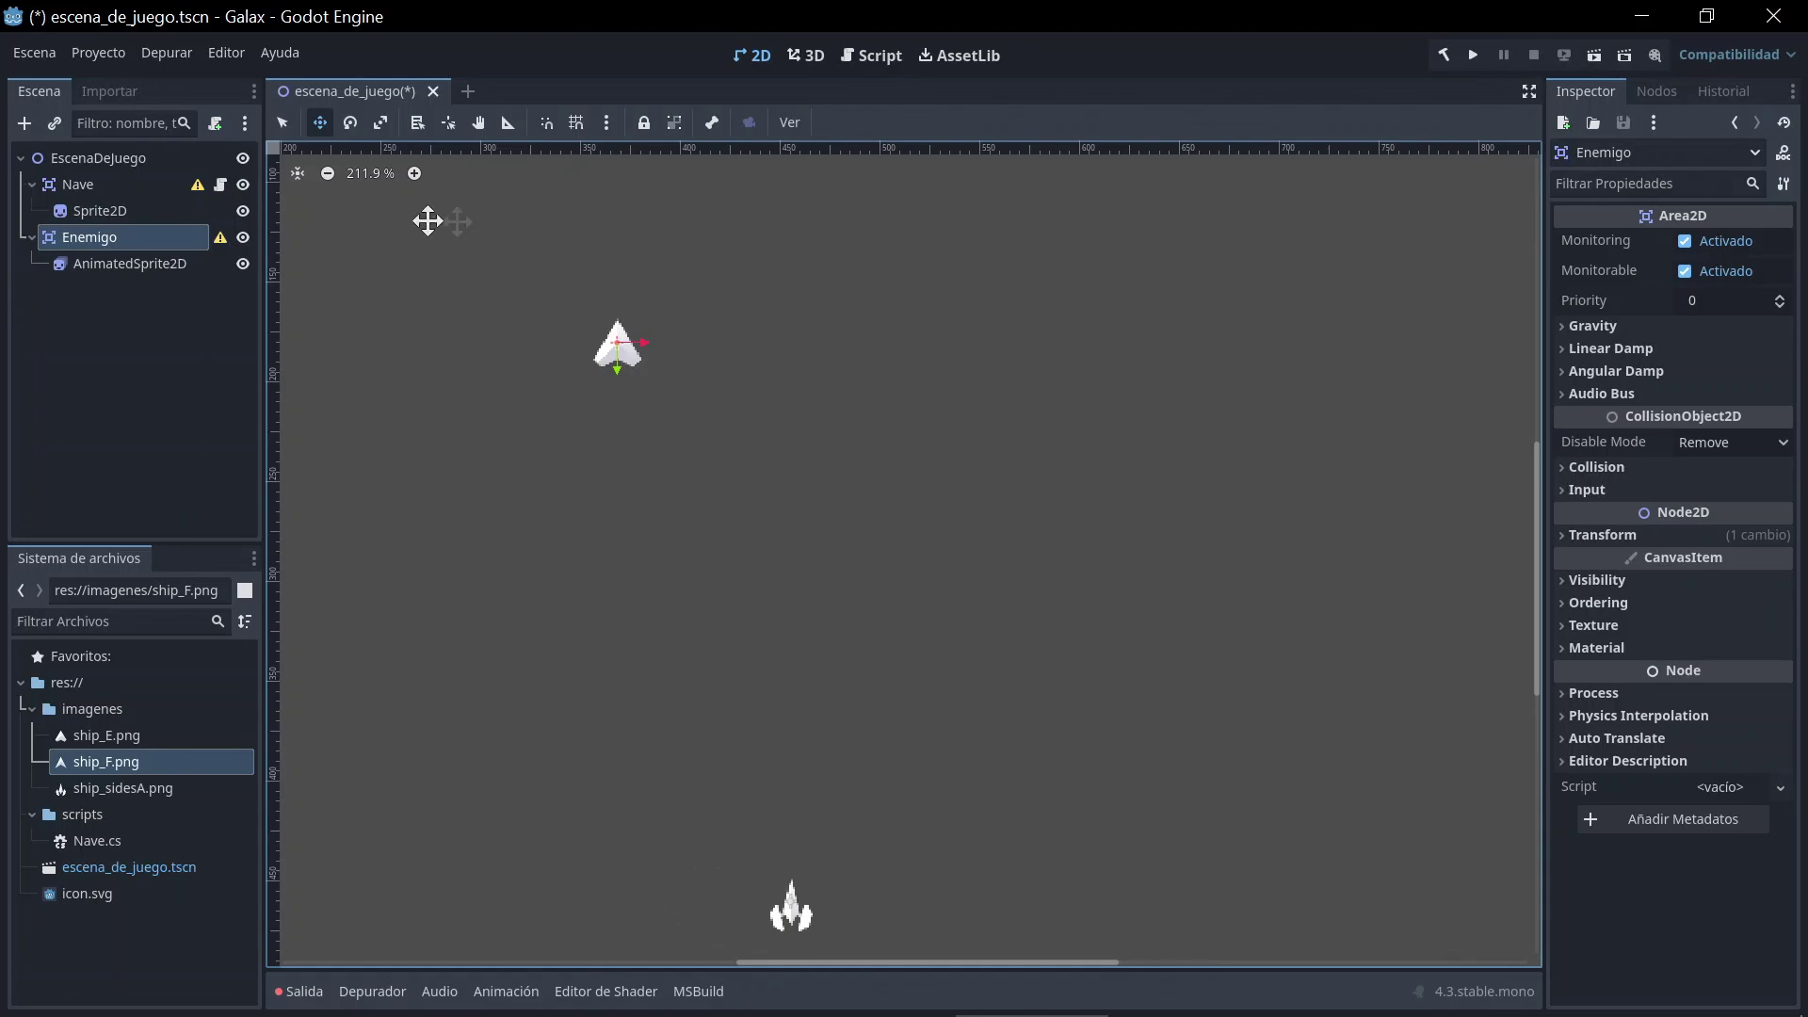
click(184, 265)
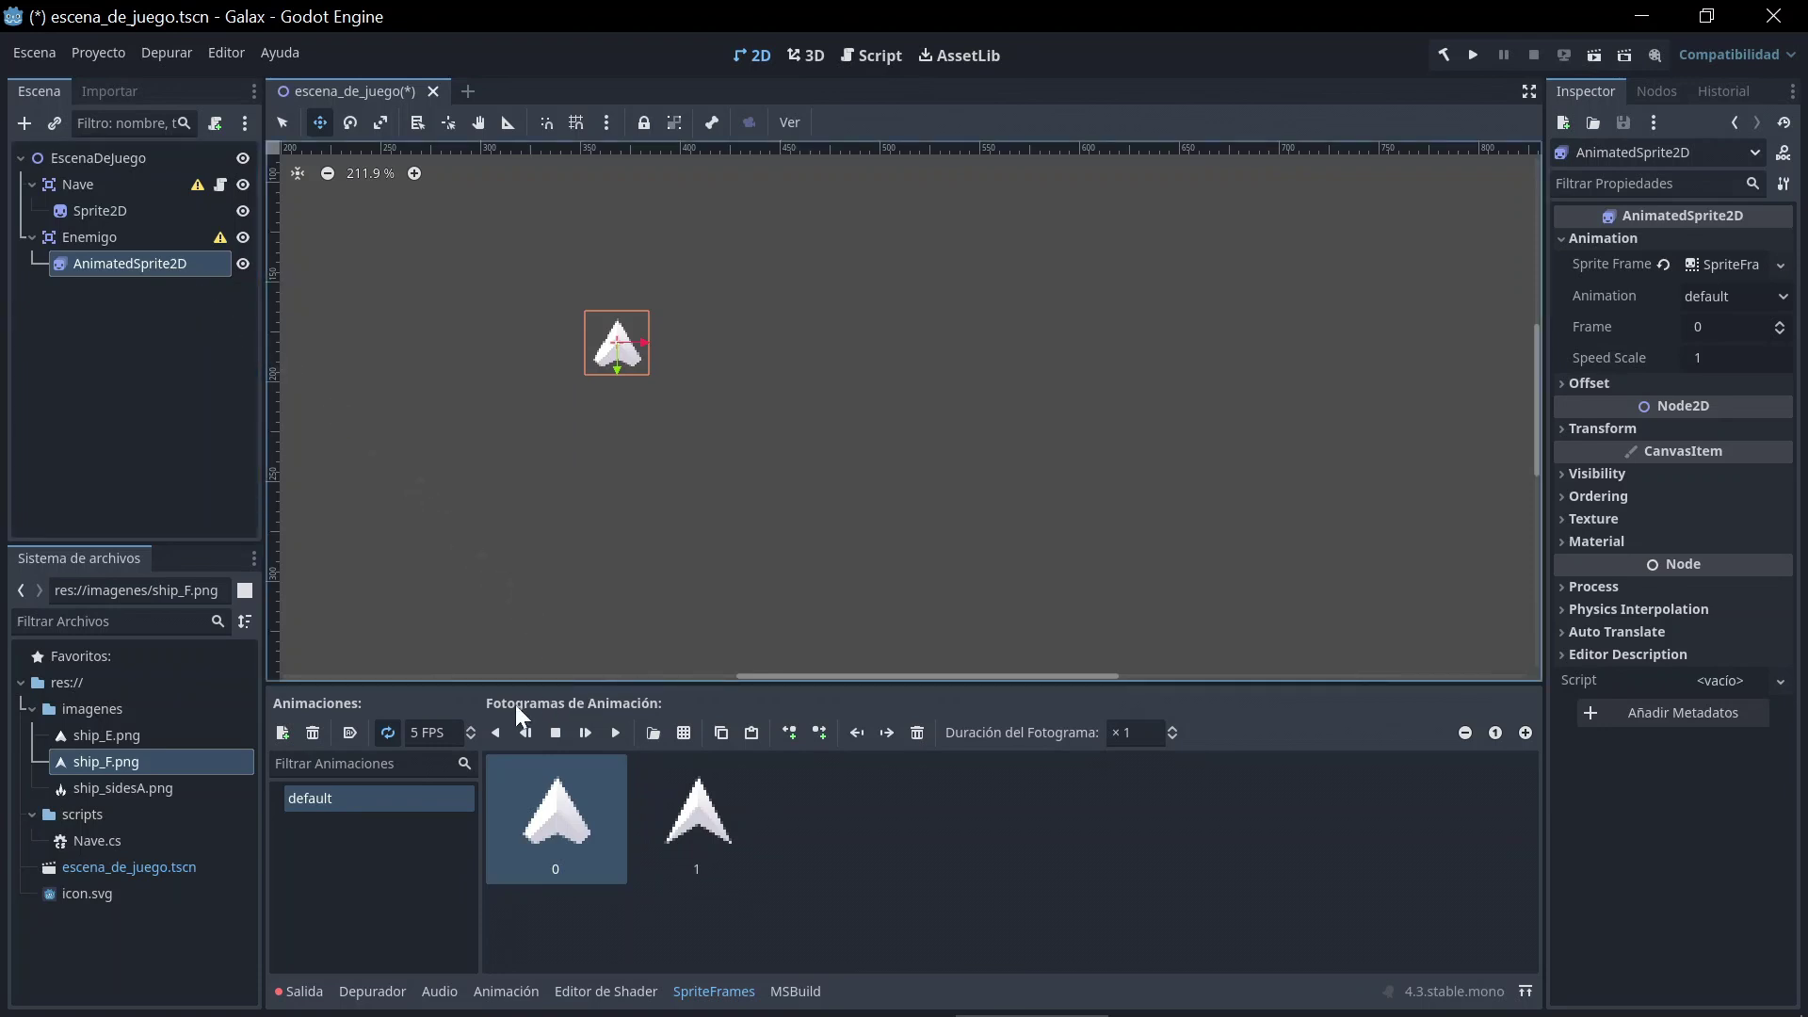
click(584, 733)
Step: Set the AnimatedSprite2D's Speed Scale to 0.5
click(1707, 359)
text(0.5)
key(Return)
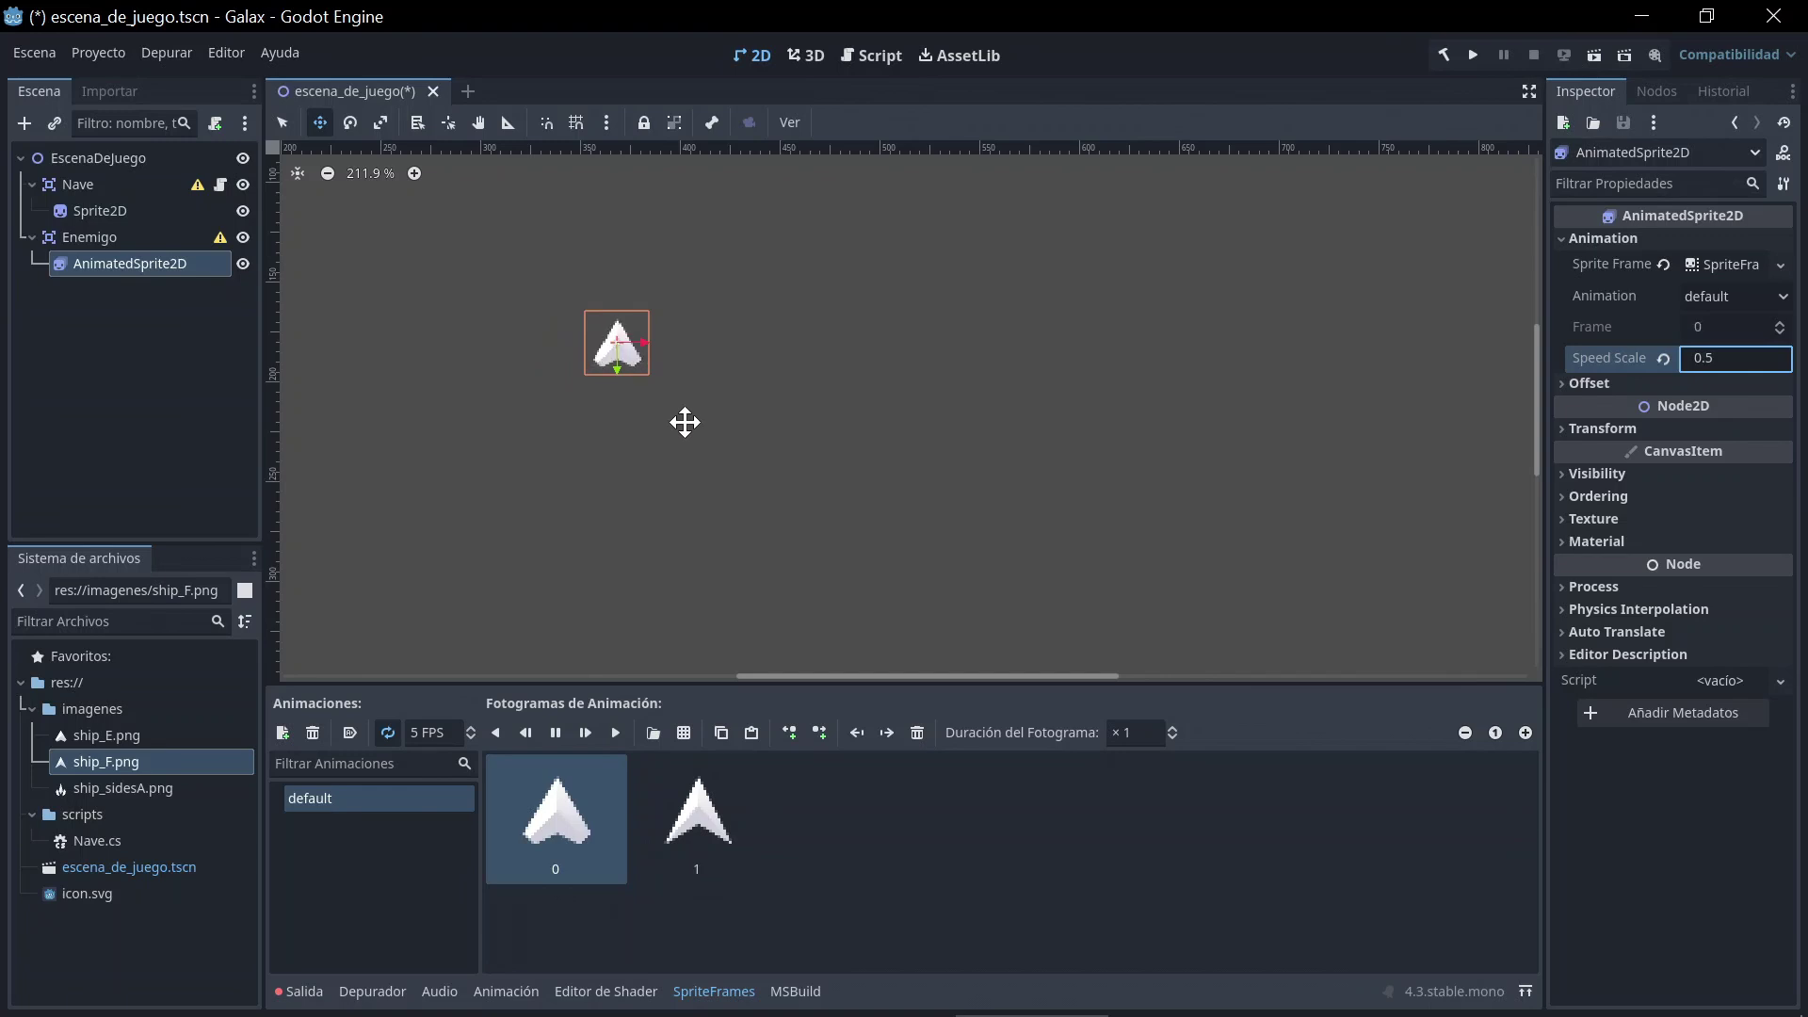
Step: Run the game to test the ship animation, then close the game window
key(F5)
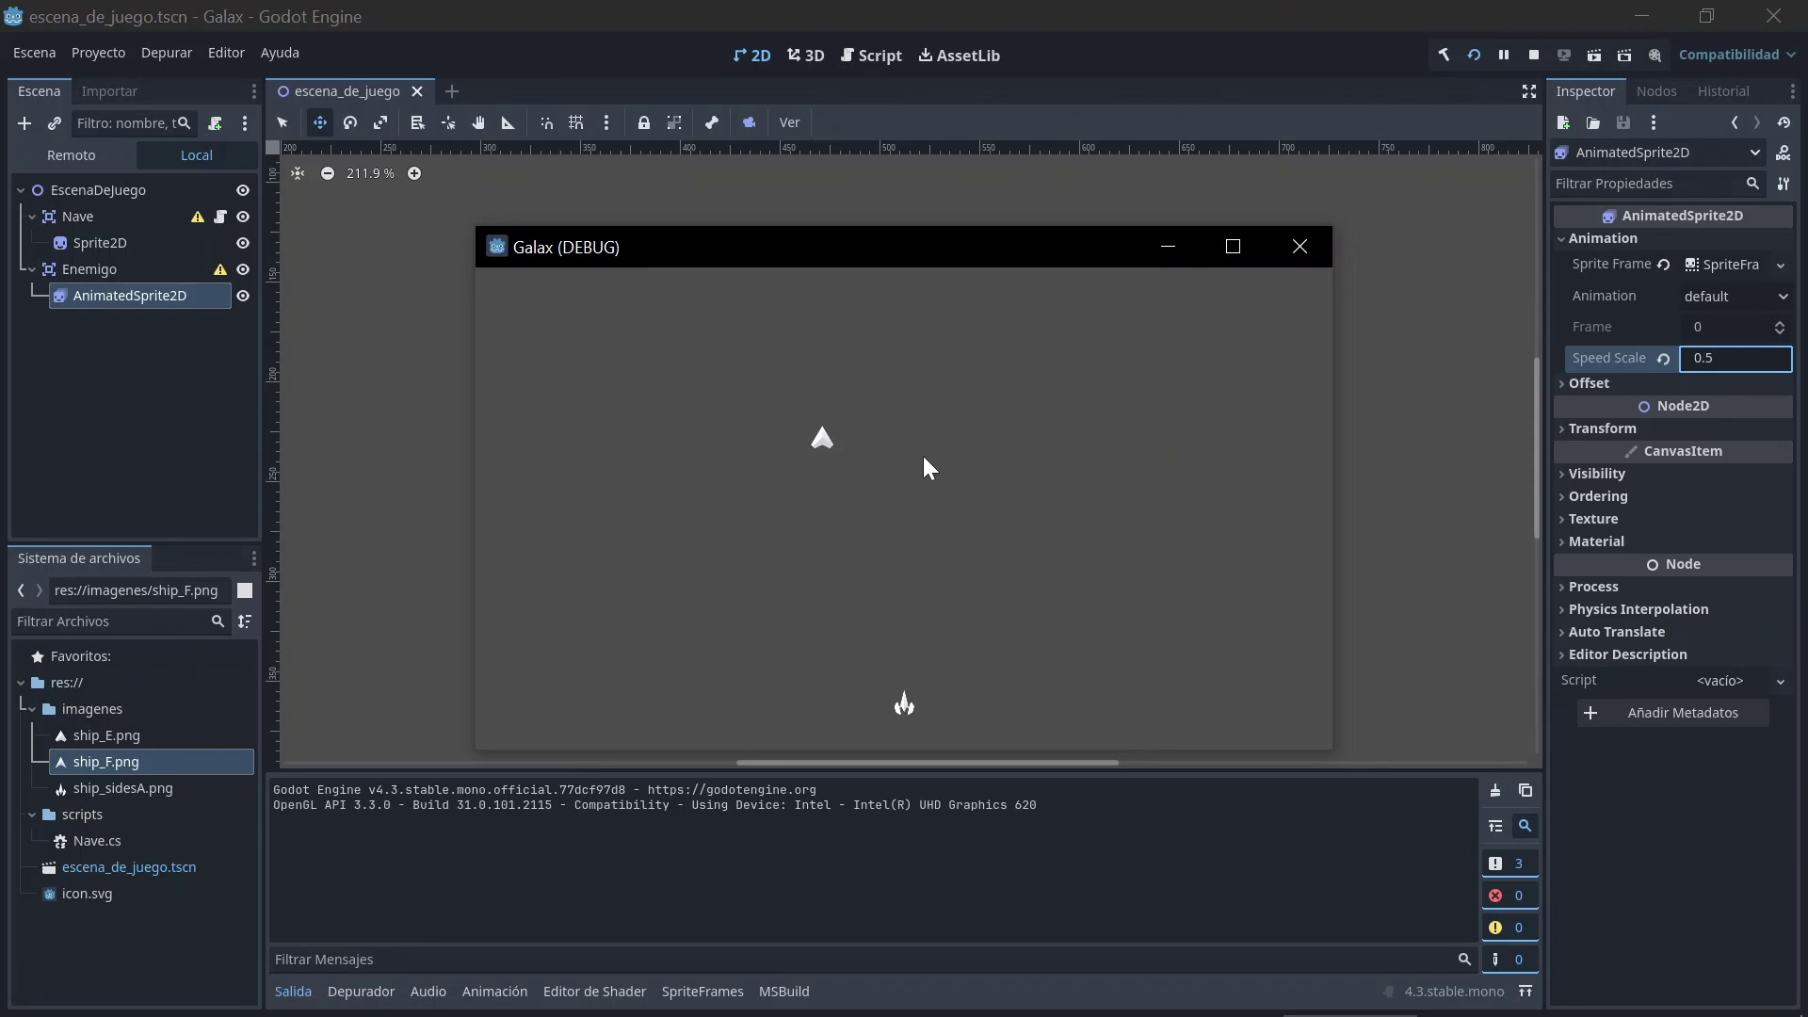
click(1298, 248)
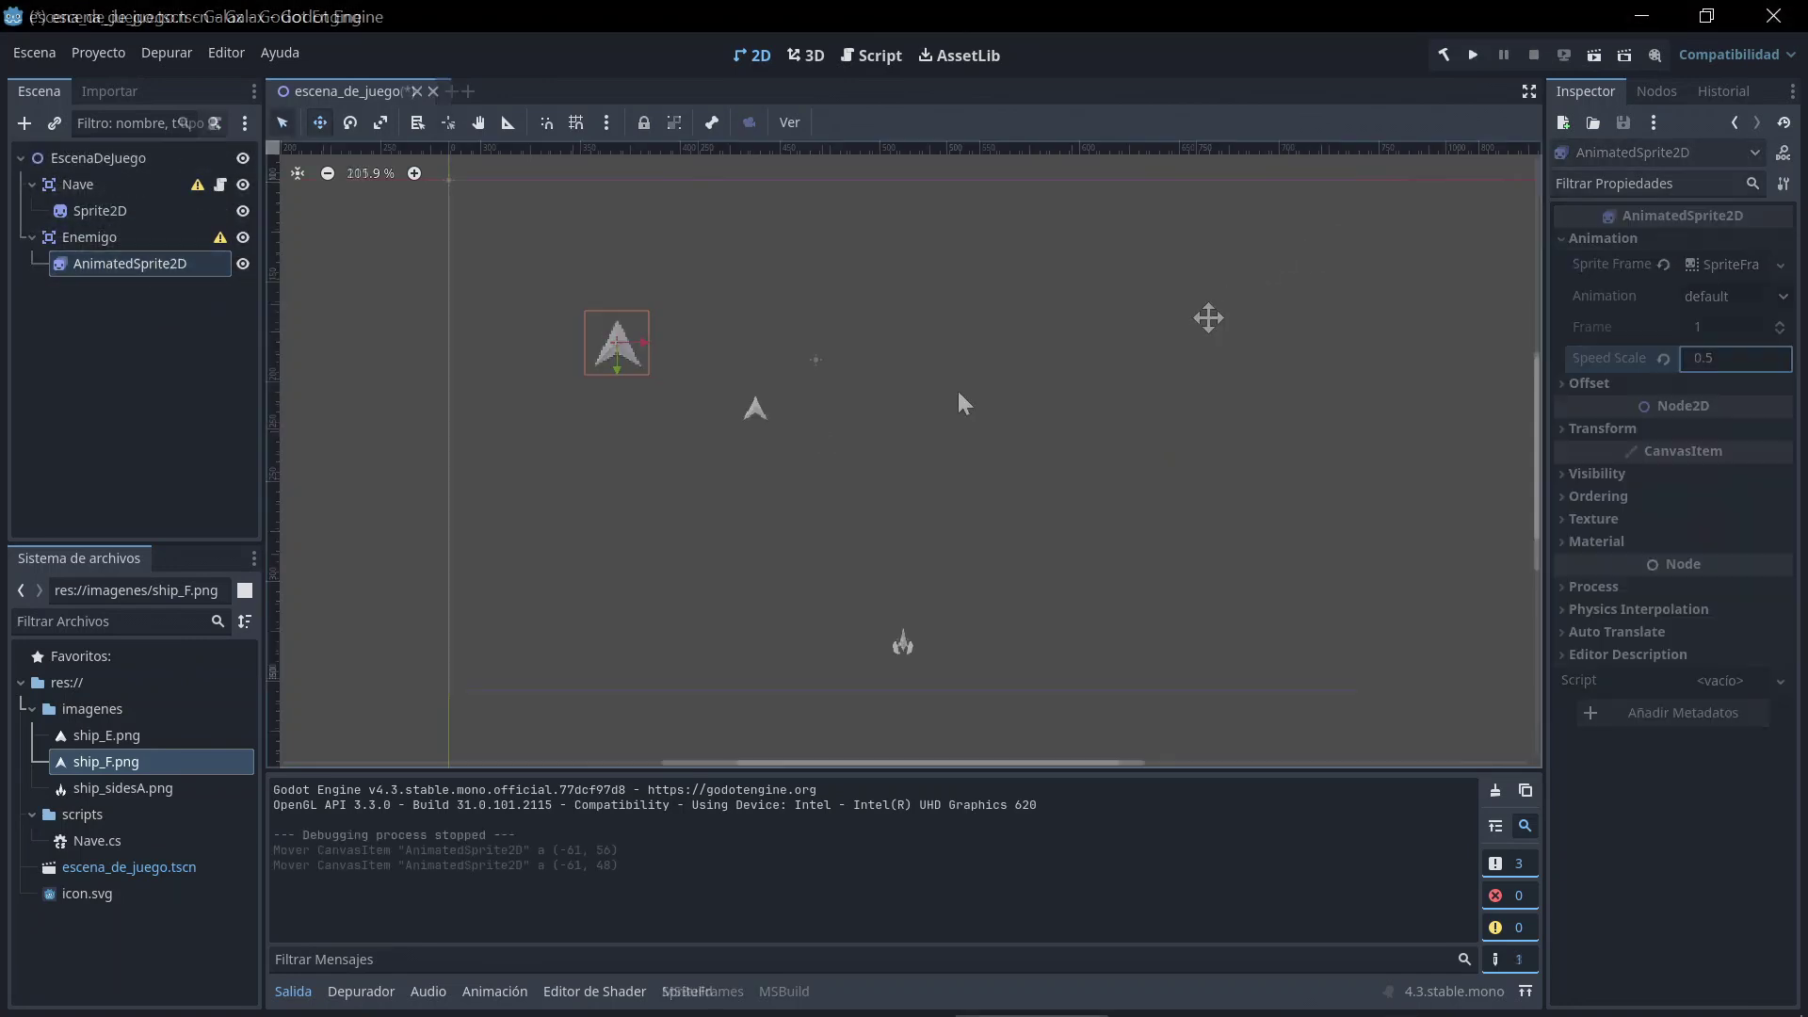
click(96, 235)
Step: Attach a new C# script saved as res://scripts/Enemigo.cs to the Enemigo node
right_click(99, 235)
click(173, 402)
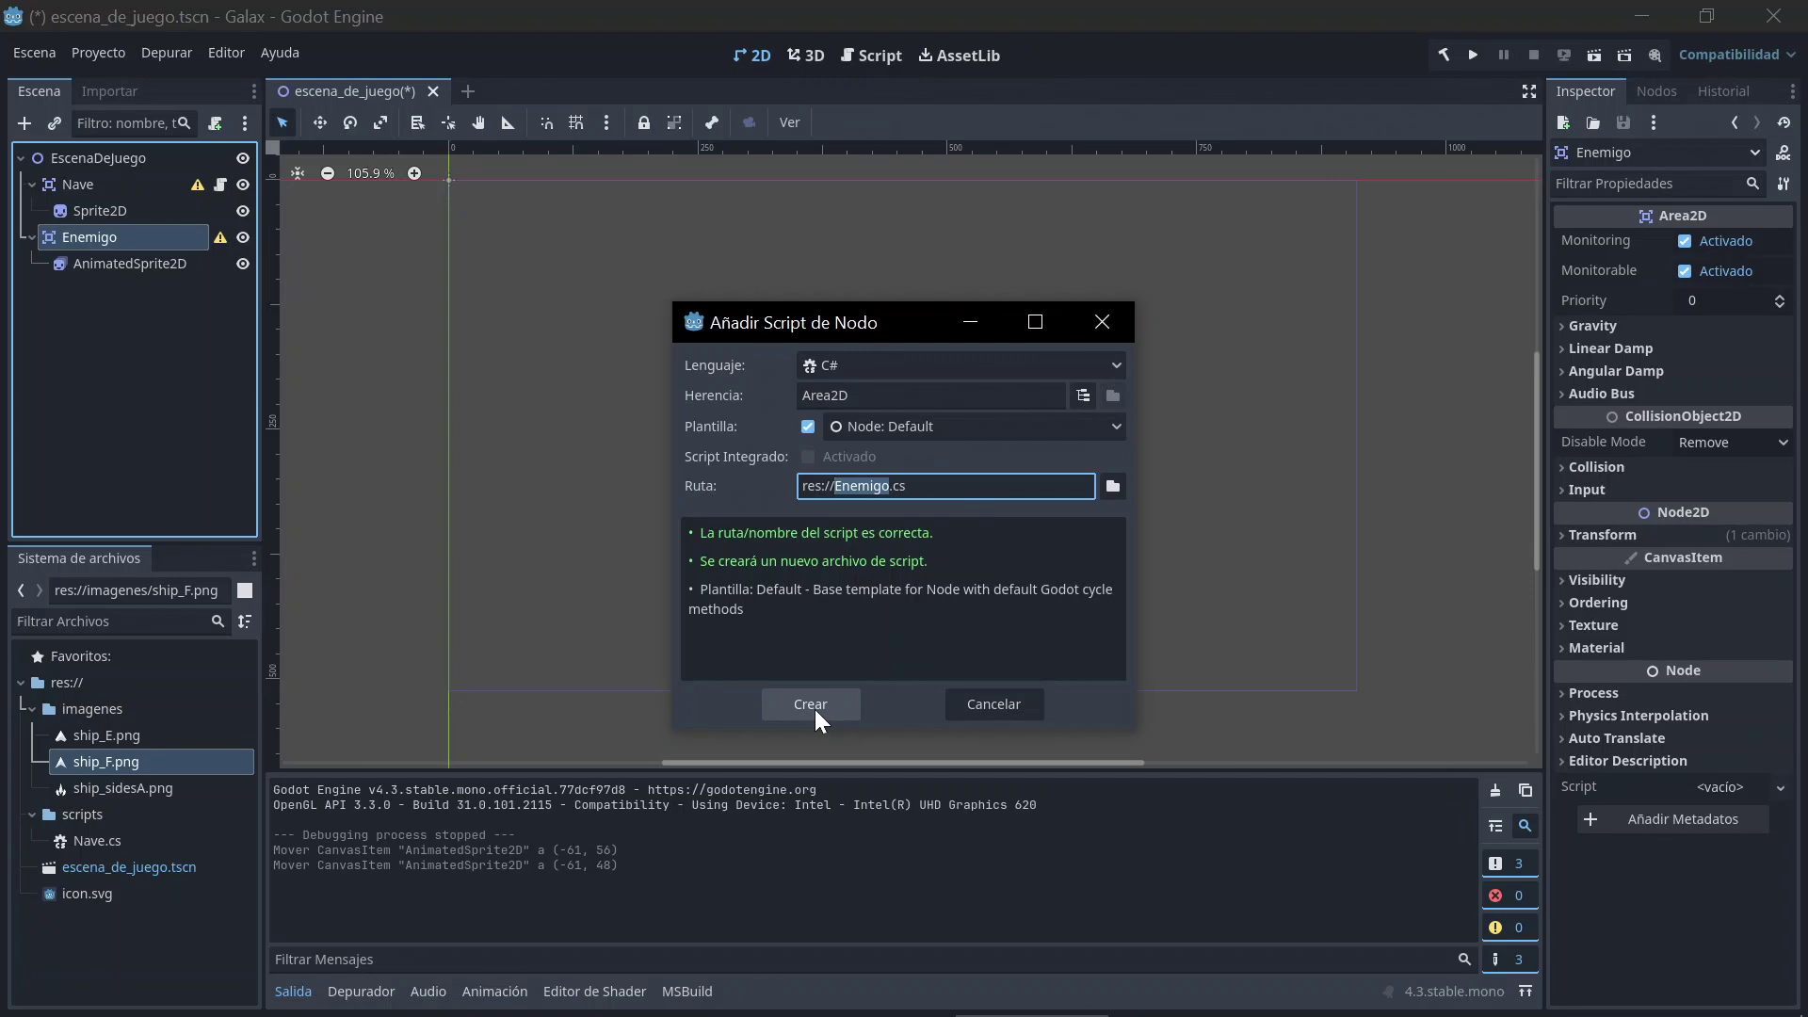
click(1107, 495)
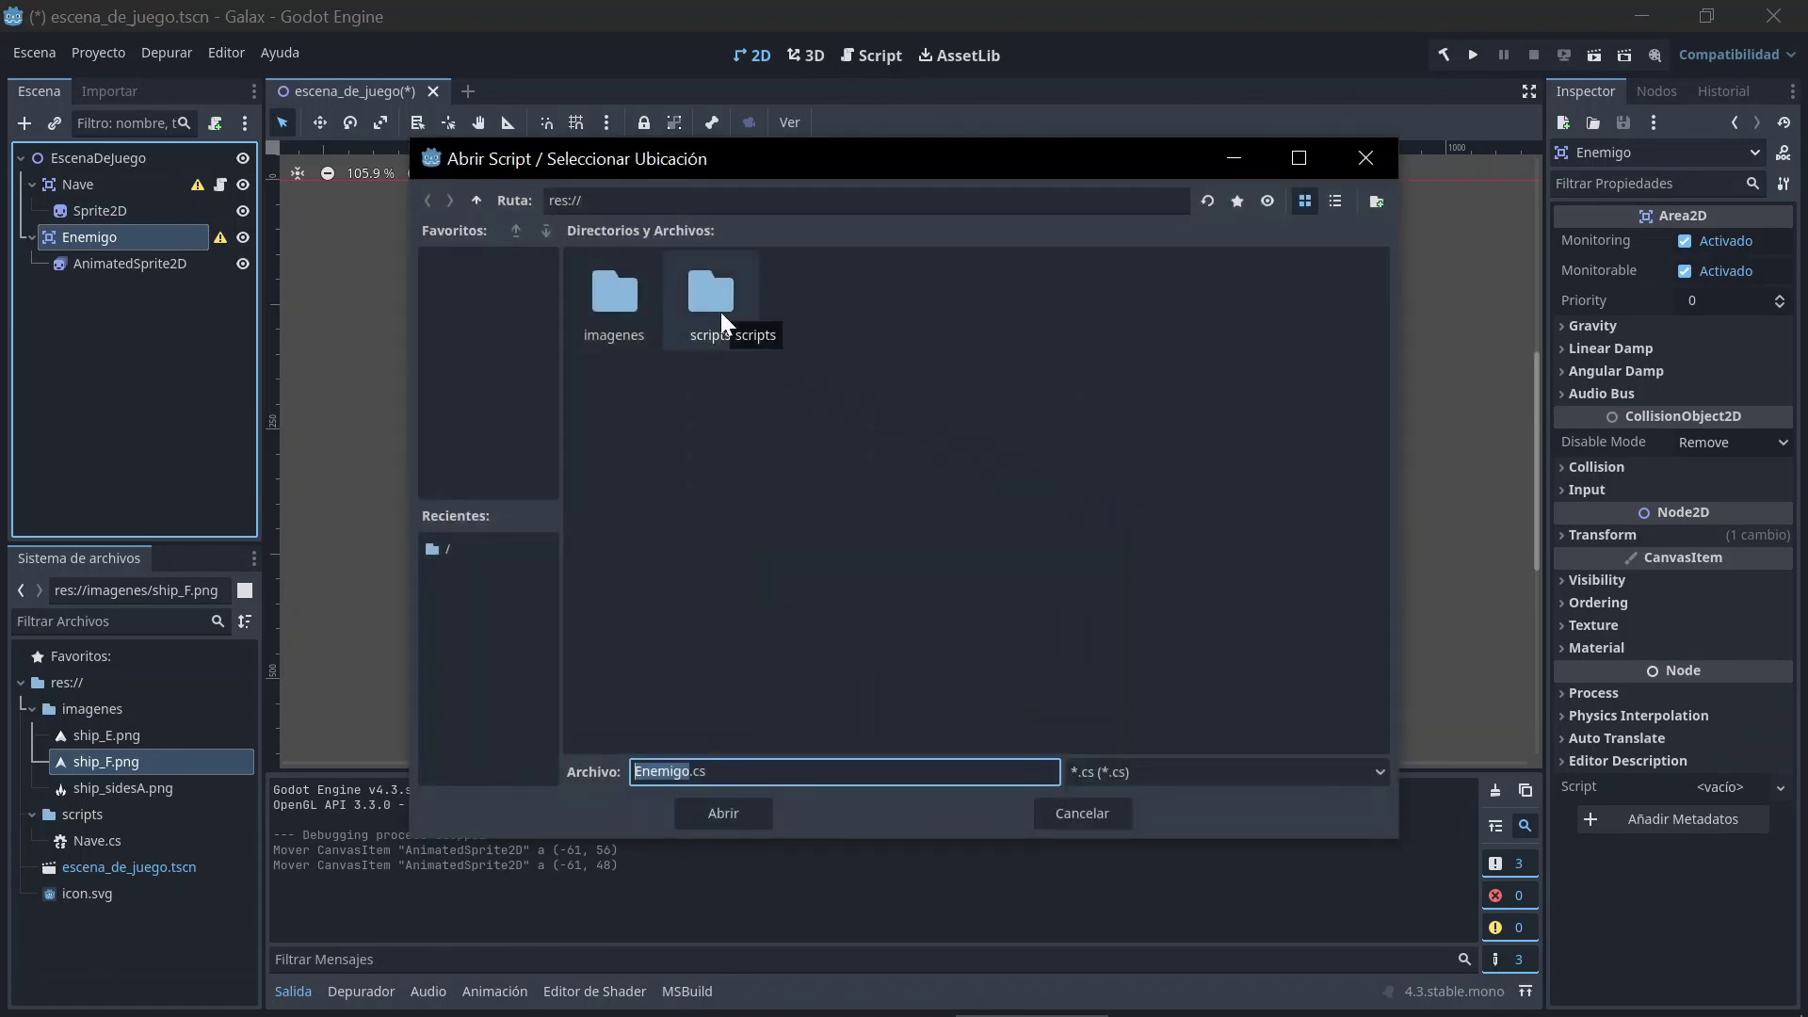
double_click(720, 313)
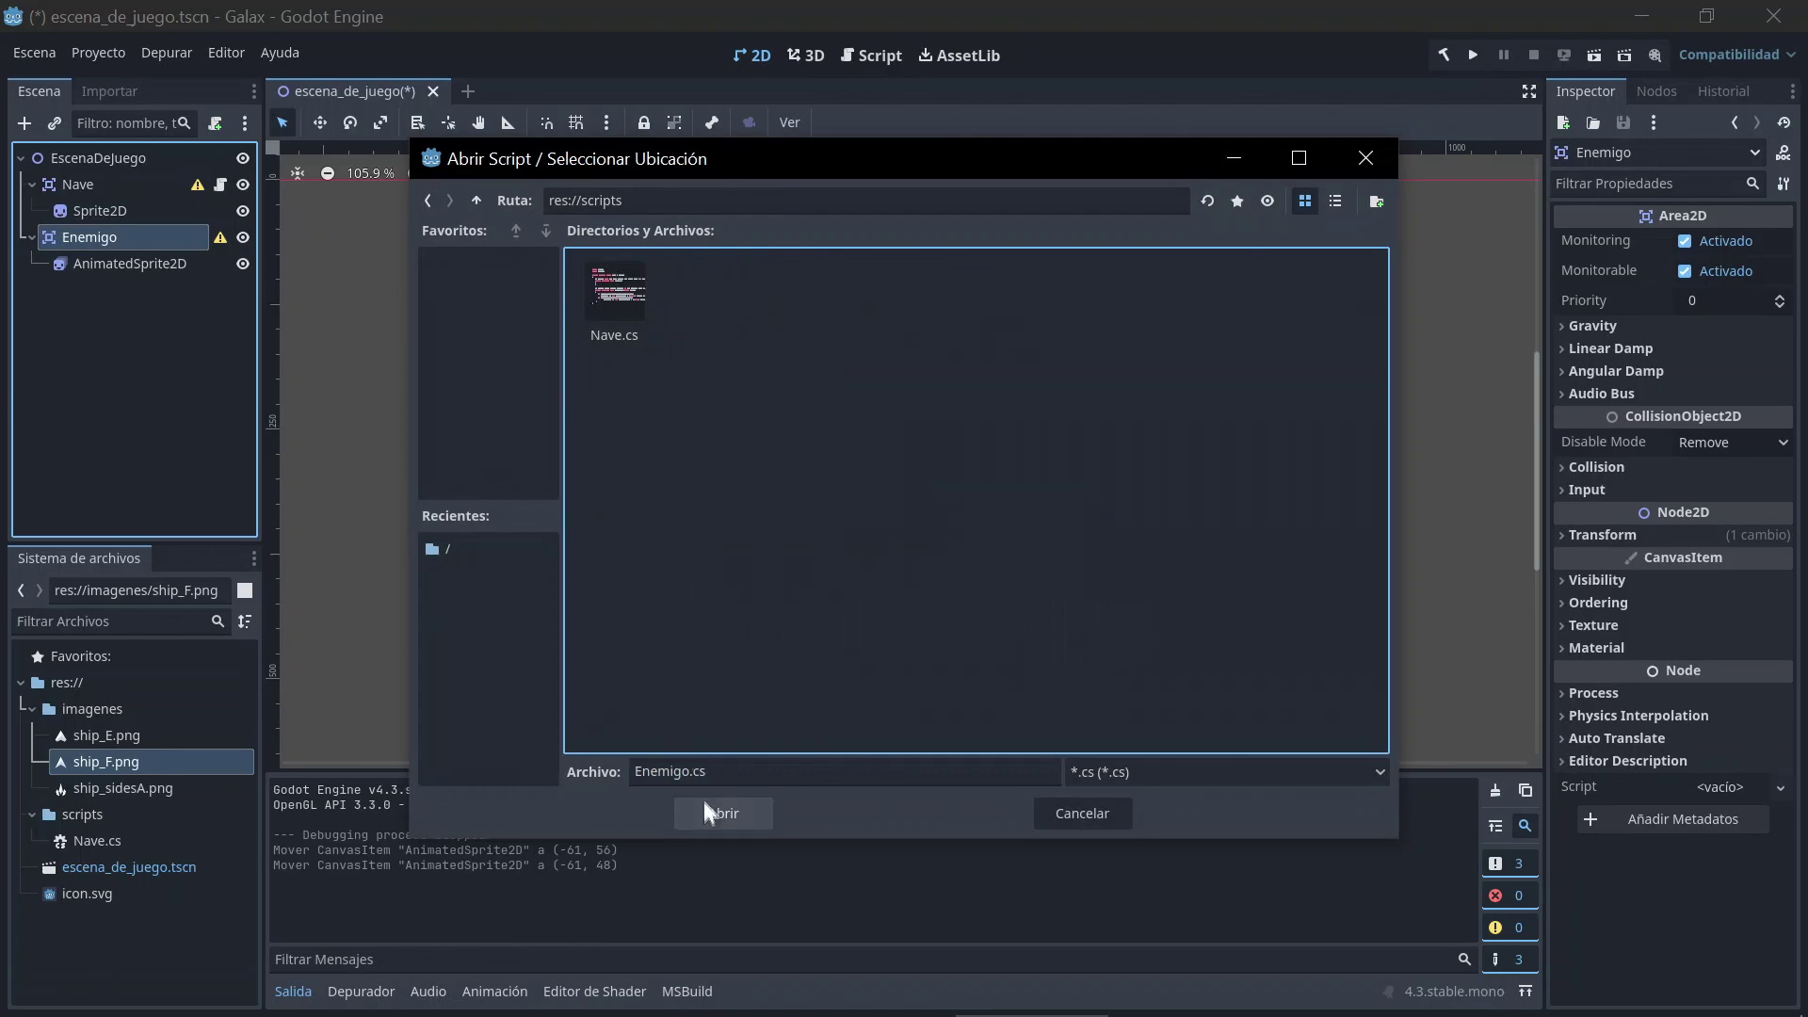
click(707, 804)
click(812, 705)
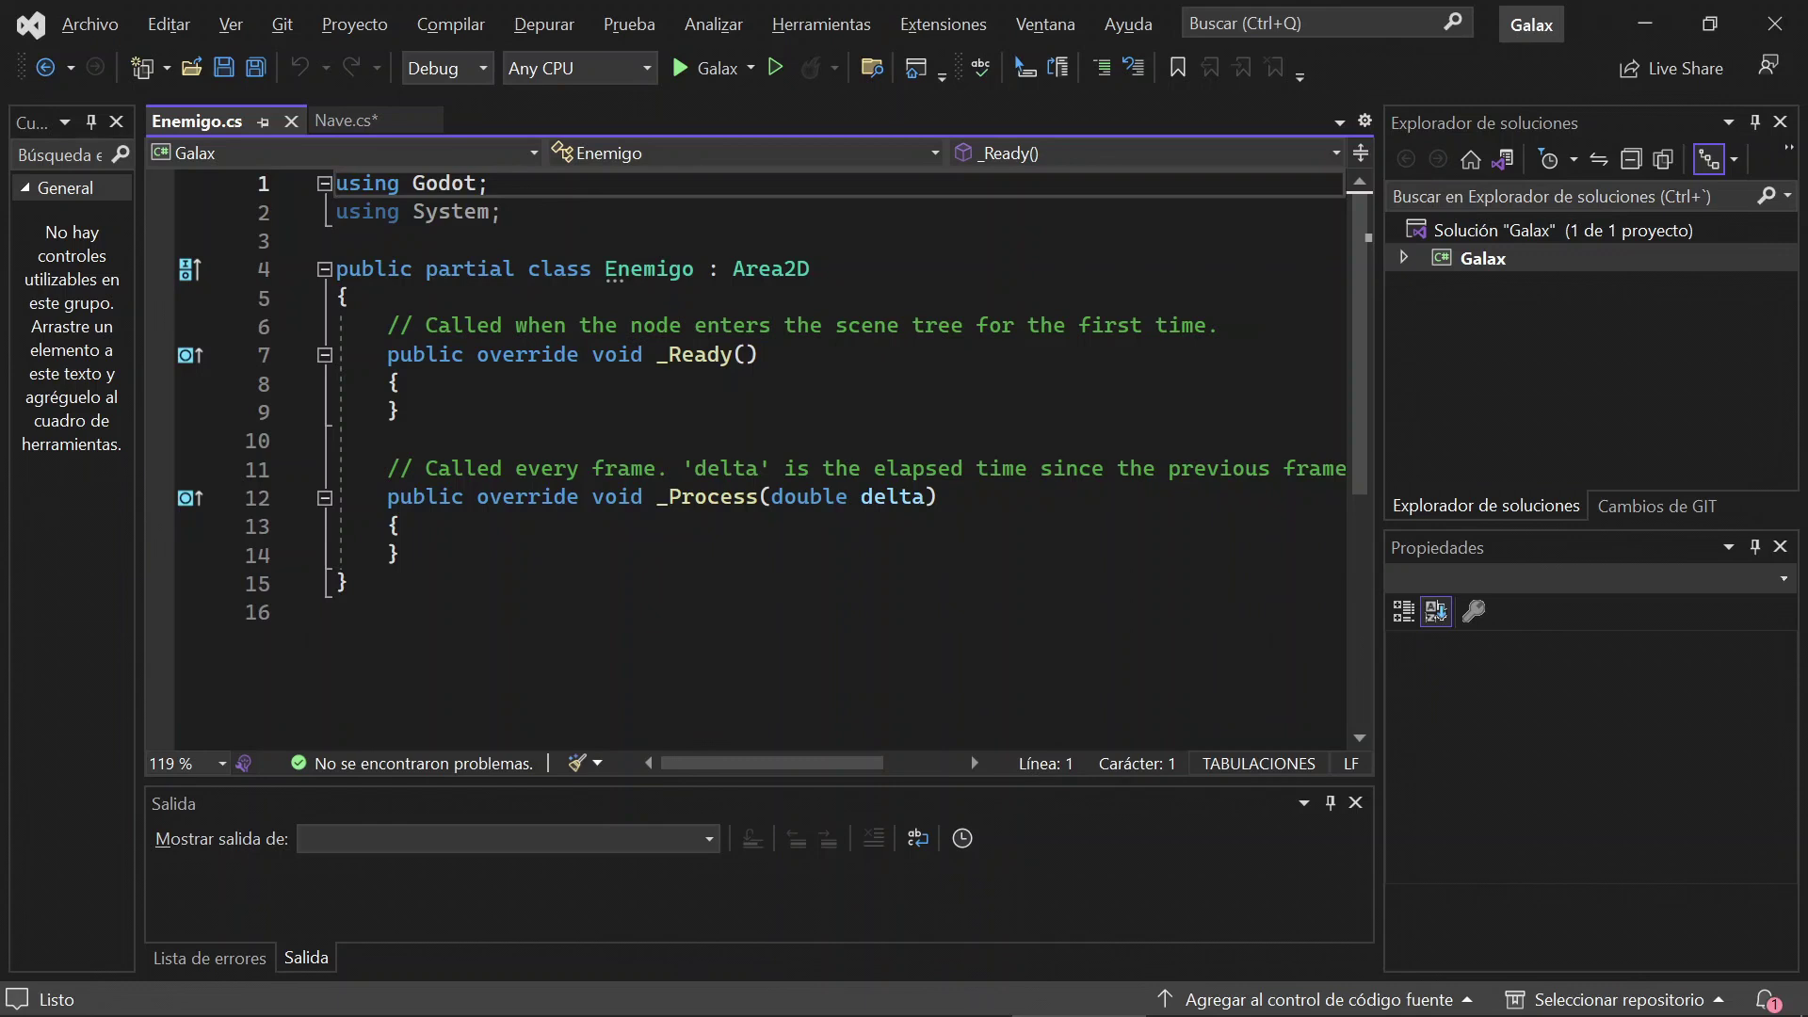
Step: Declare a private Vector2 velocidad field and set it to new Vector2(150, 0) in _Ready
click(349, 298)
key(Return)
text(private Vector2vel)
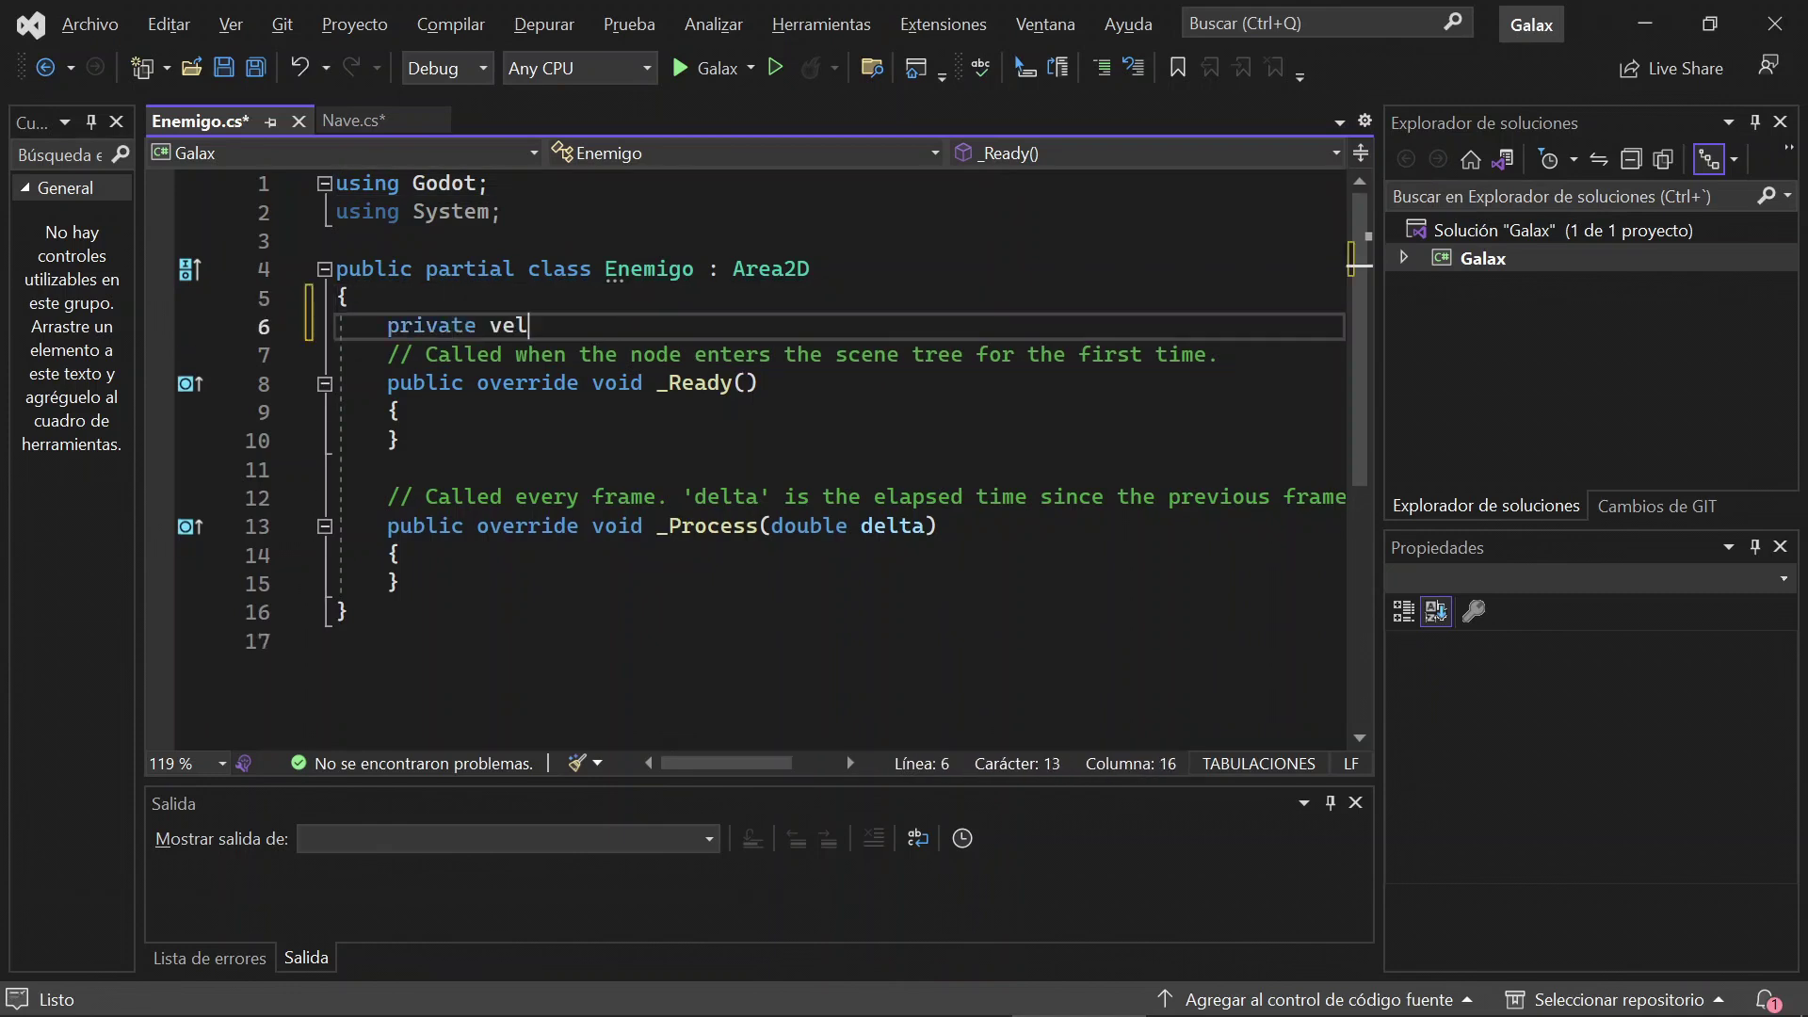
text(ocidad;)
key(ctrl+Left)
key(ctrl+Left)
text(Vector2)
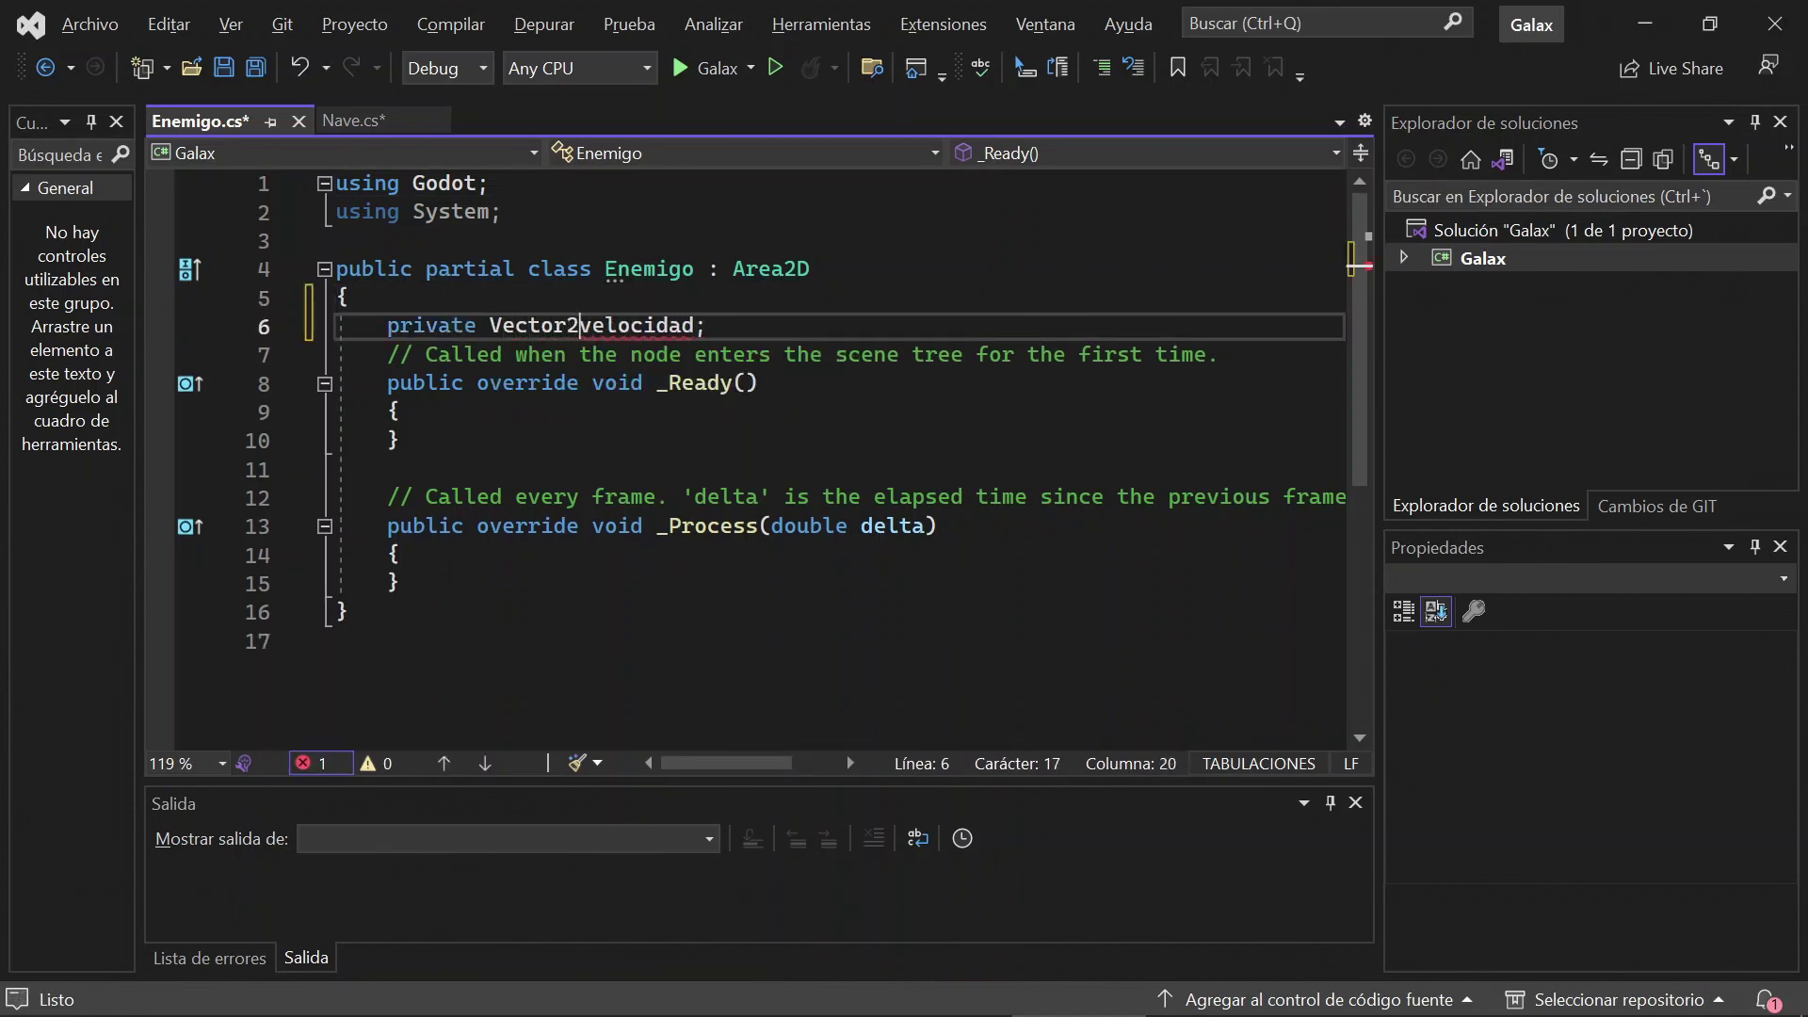
key(End)
key(Return)
key(Down)
key(Down)
key(Down)
key(End)
key(Return)
text(velocidad = new Vector2()
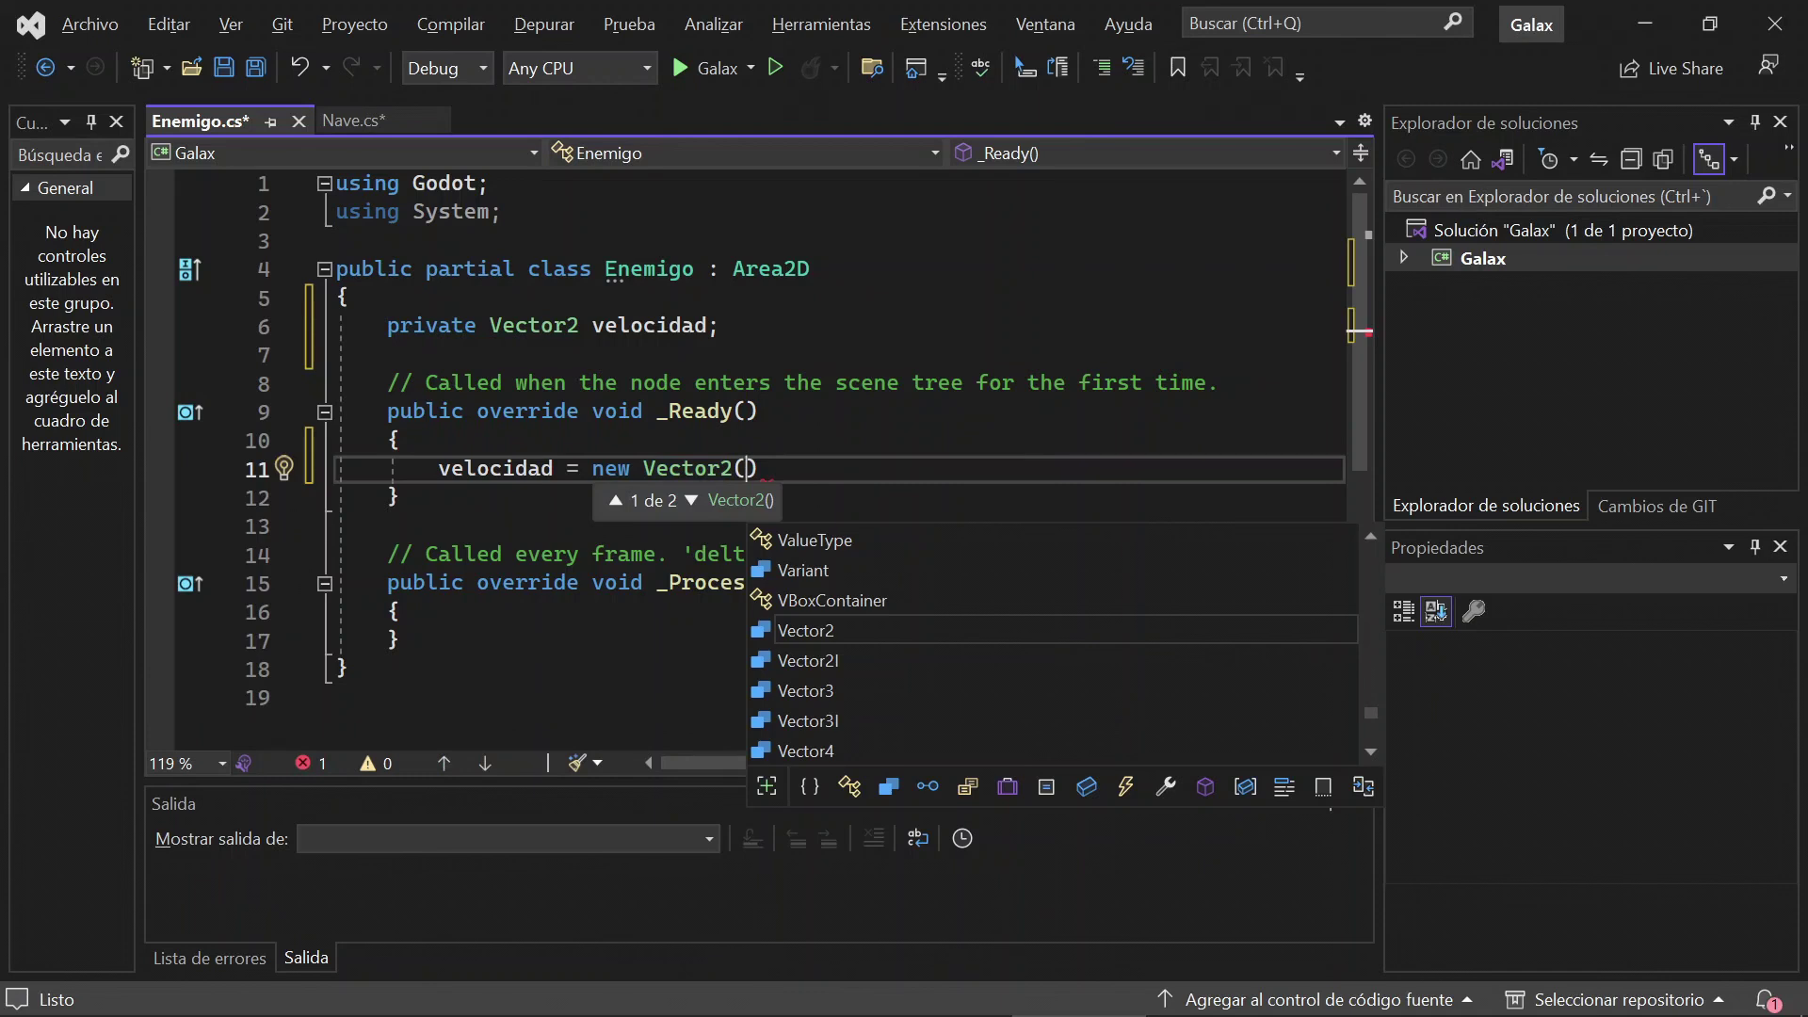
text(150, 0)
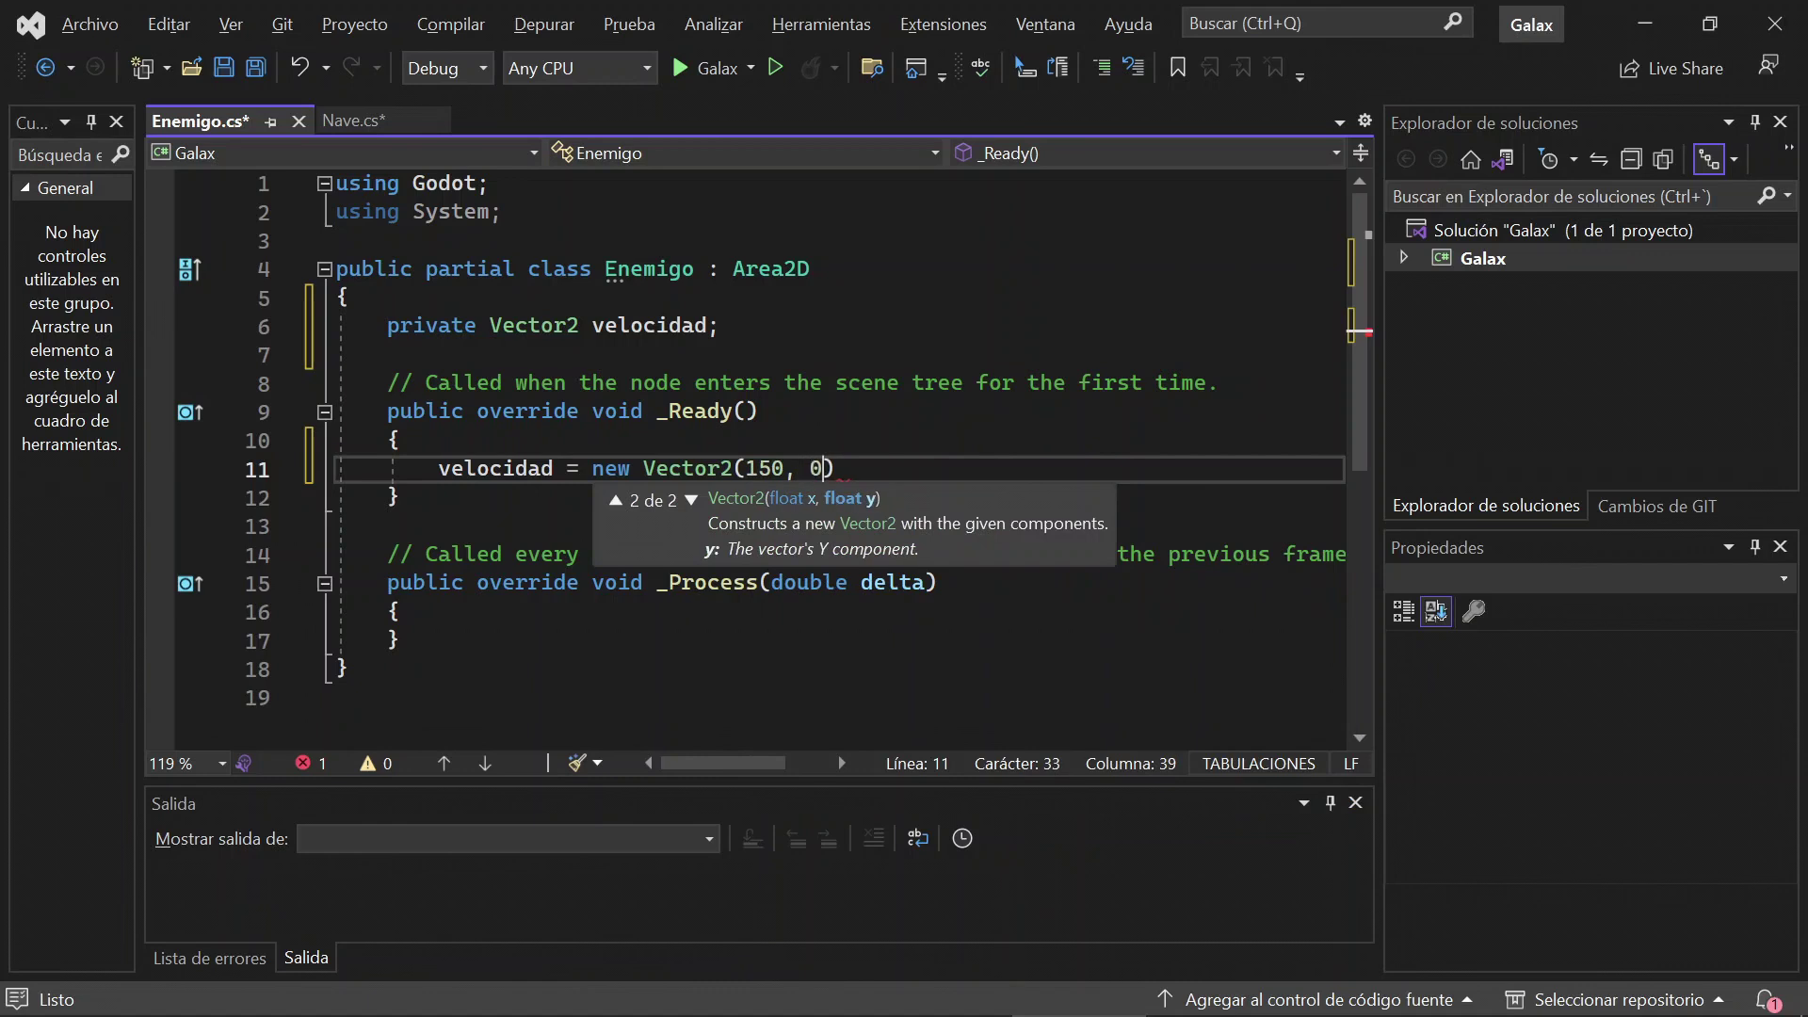
text();)
Step: Add Position += velocidad * (float)delta in _Process, then go run the game
click(403, 612)
key(Return)
text(Position.X += velocidad * delta;)
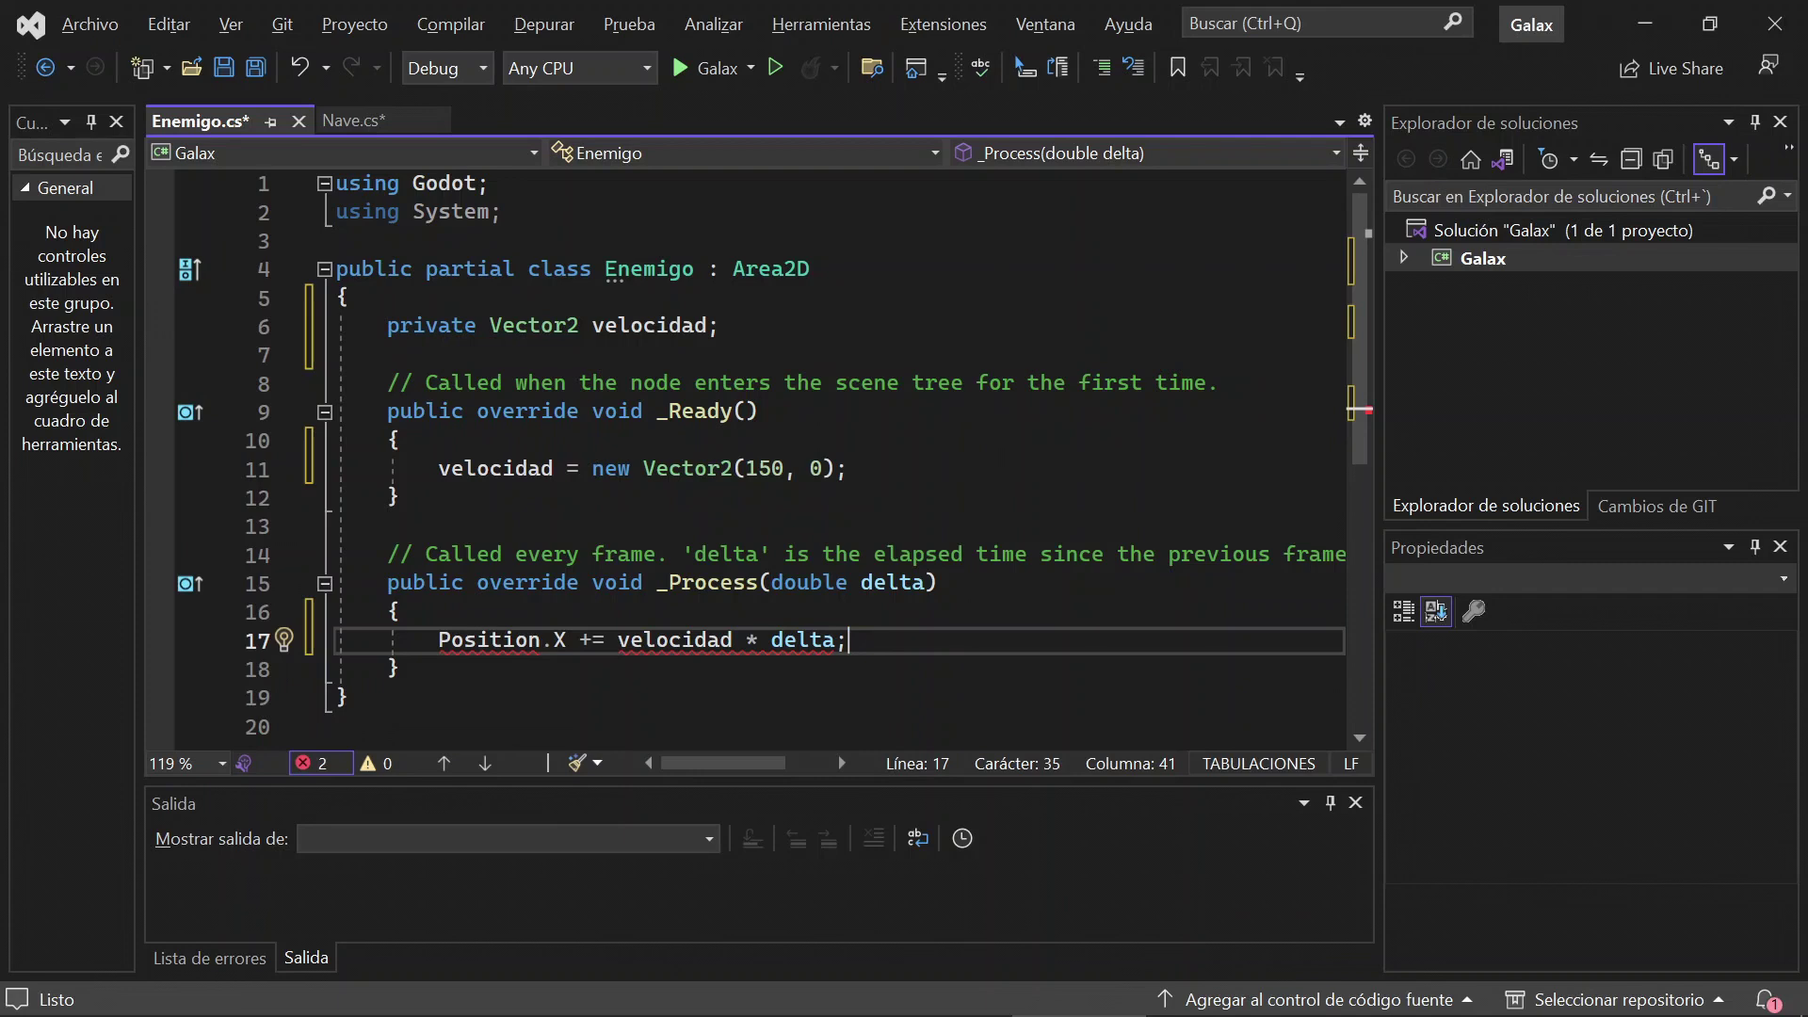
key(ctrl+Left)
key(ctrl+Left)
text((floa)
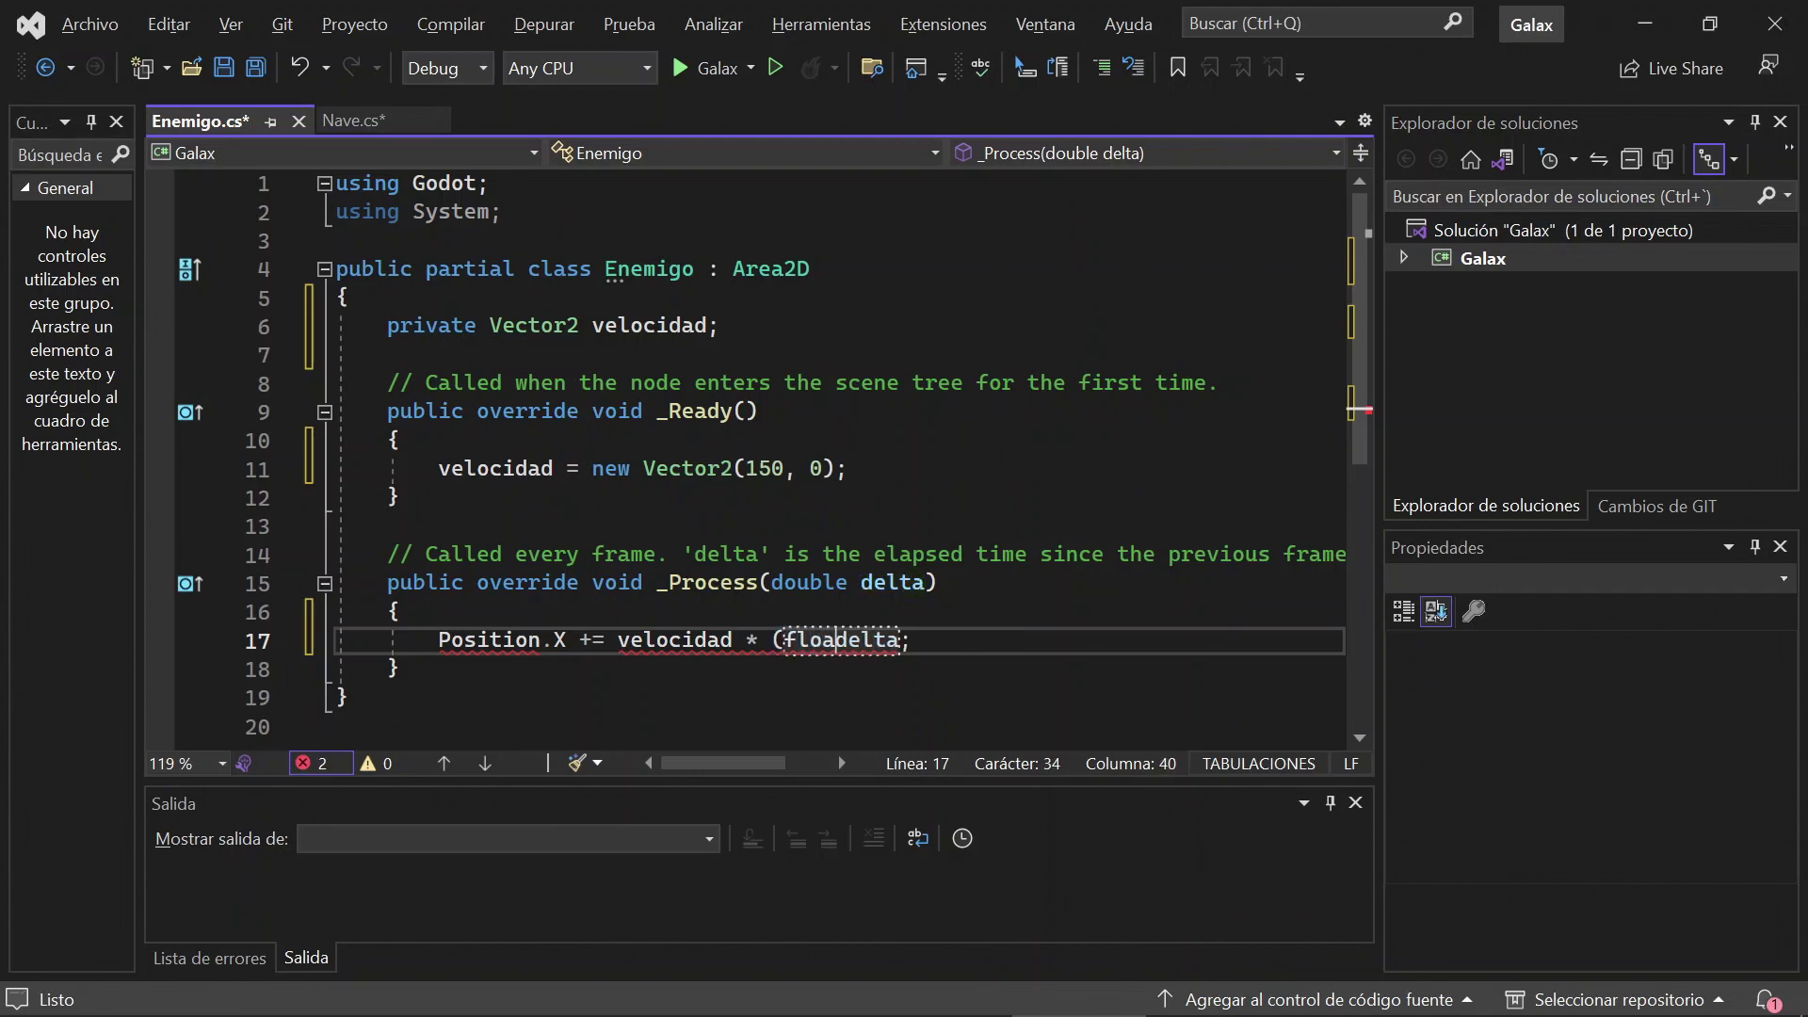
text(t))
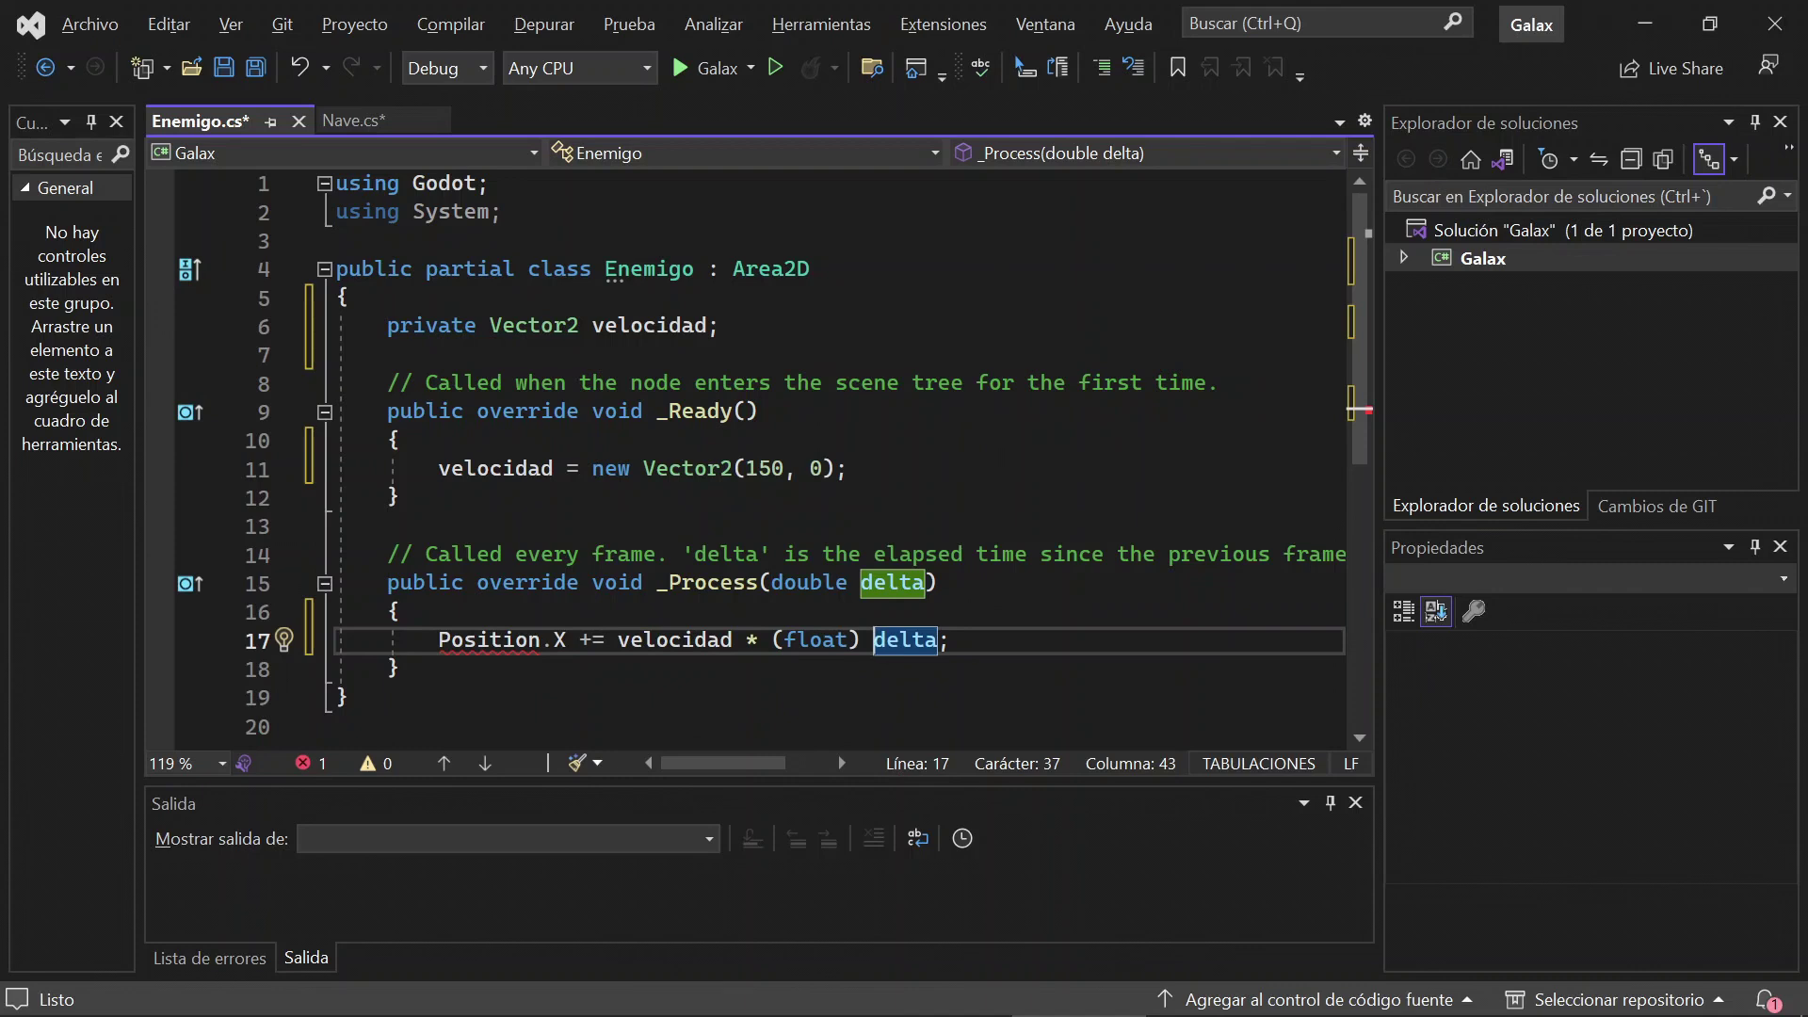
key(ctrl+Left)
key(ctrl+Left)
key(ctrl+Left)
key(ctrl+Left)
key(ctrl+Left)
key(ctrl+Left)
key(ctrl+Left)
key(Right)
key(BackSpace)
key(BackSpace)
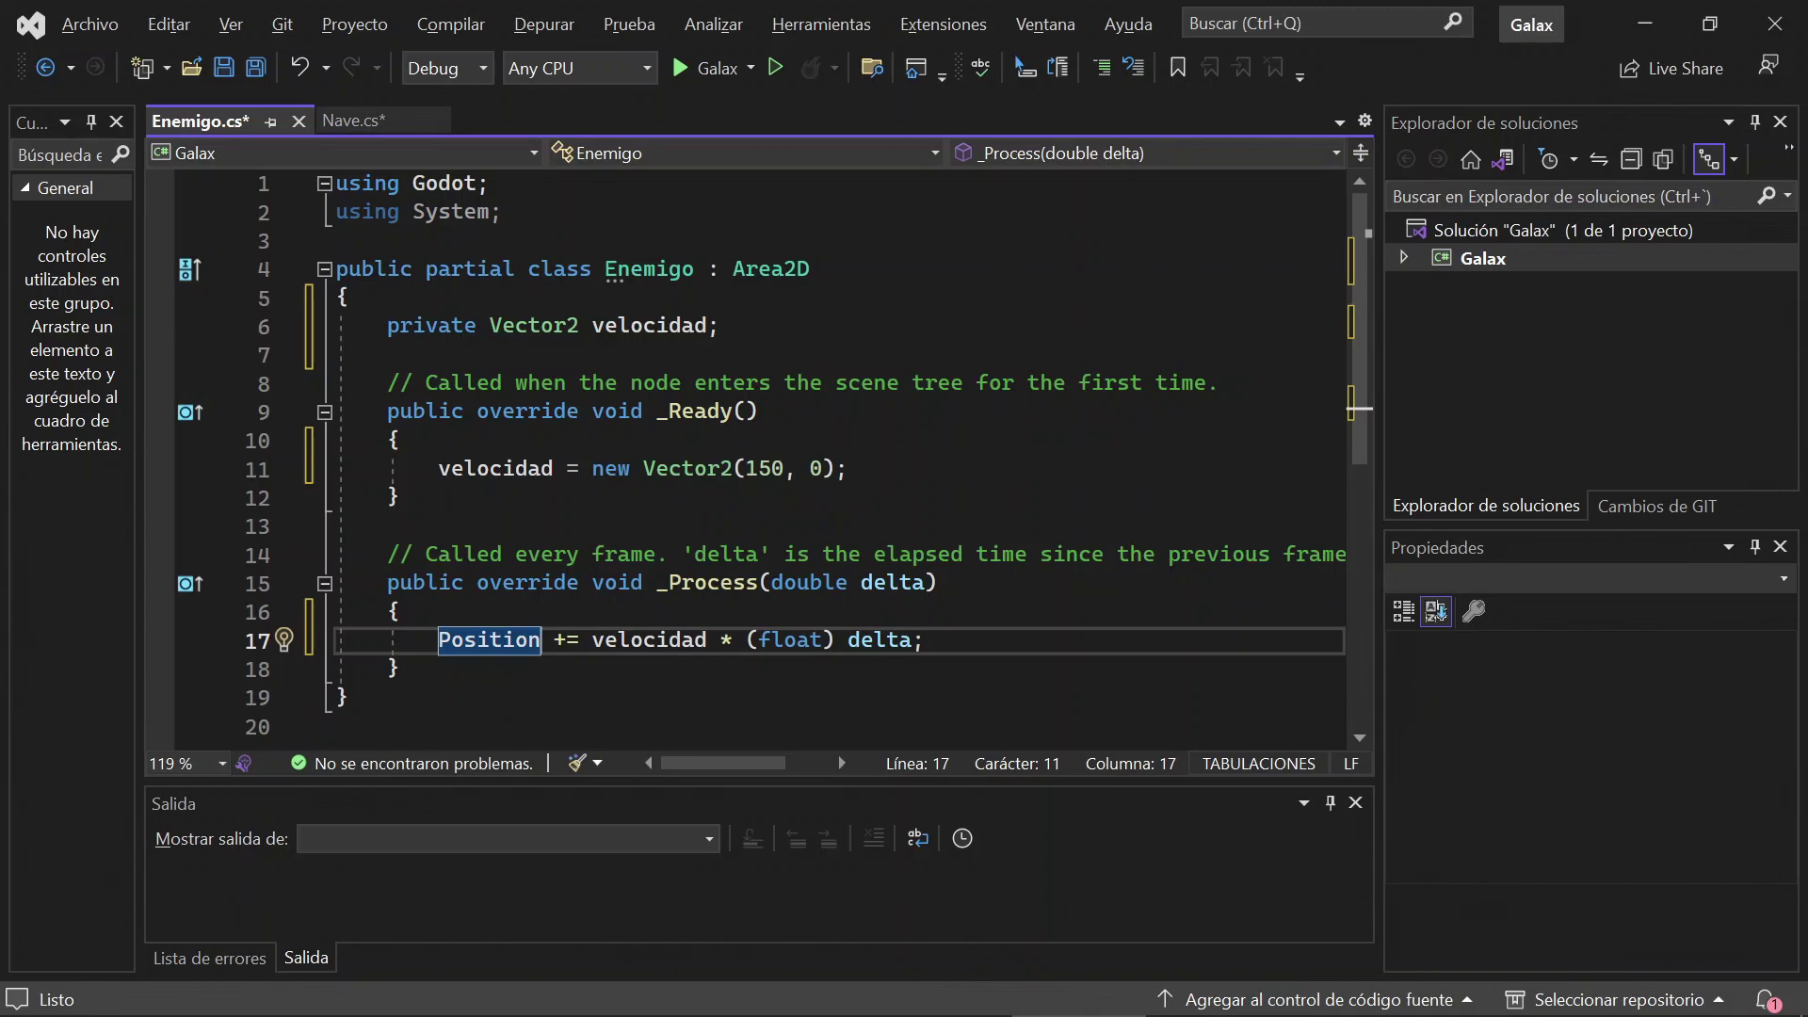
key(alt+Tab)
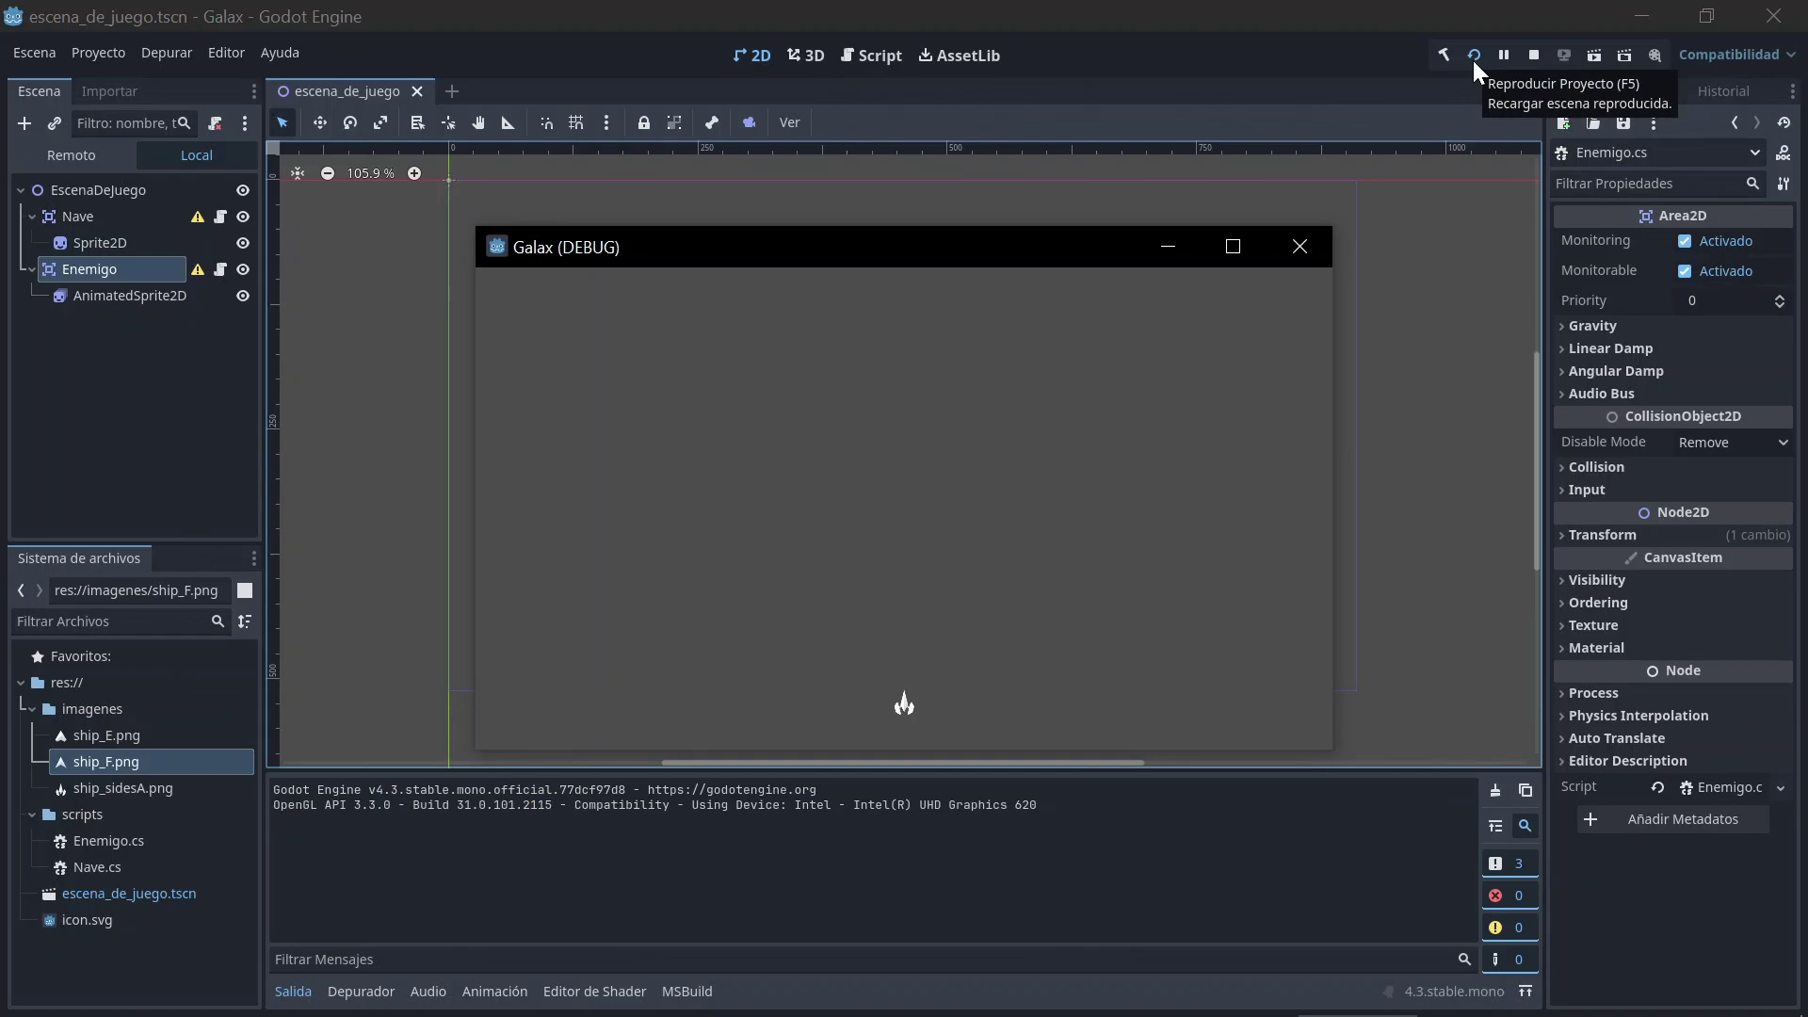
Step: Leave the running game, where the enemy flew off-screen, and return to Enemigo.cs in Visual Studio
key(alt+Tab)
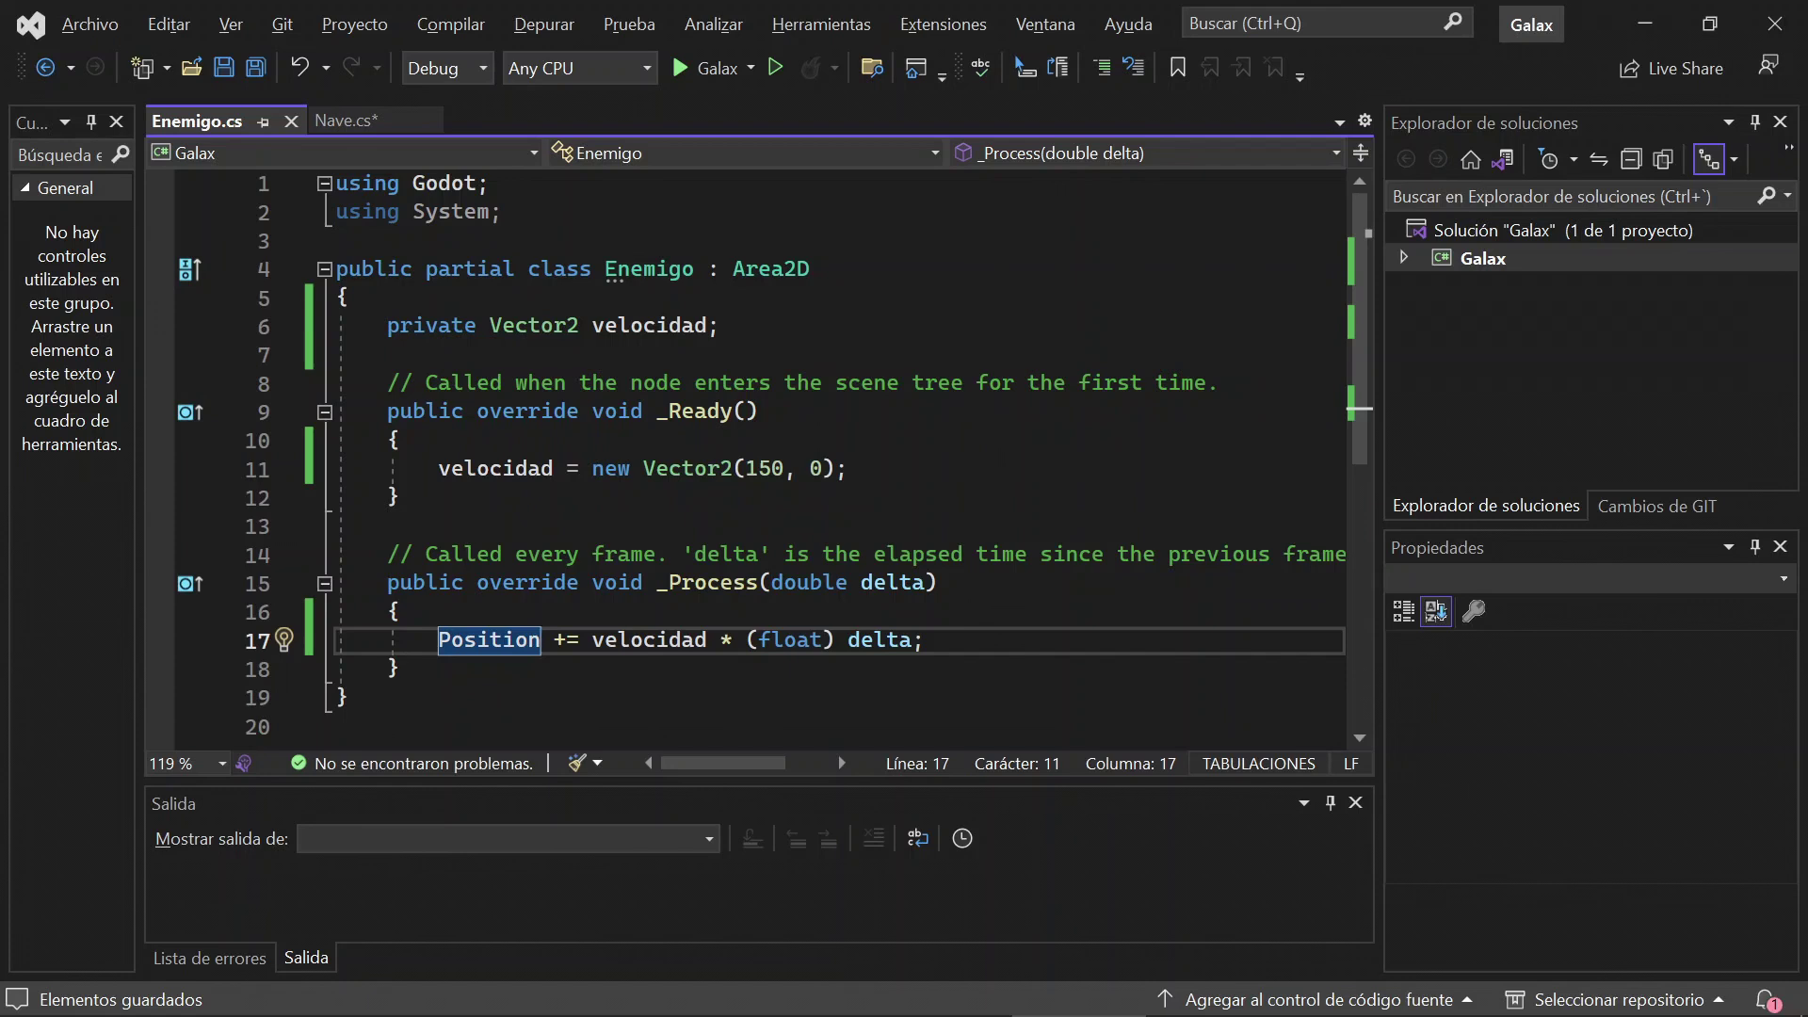
Step: Add an if (Position.X > 900) block after the movement line in _Process
key(End)
key(Return)
text(if ()
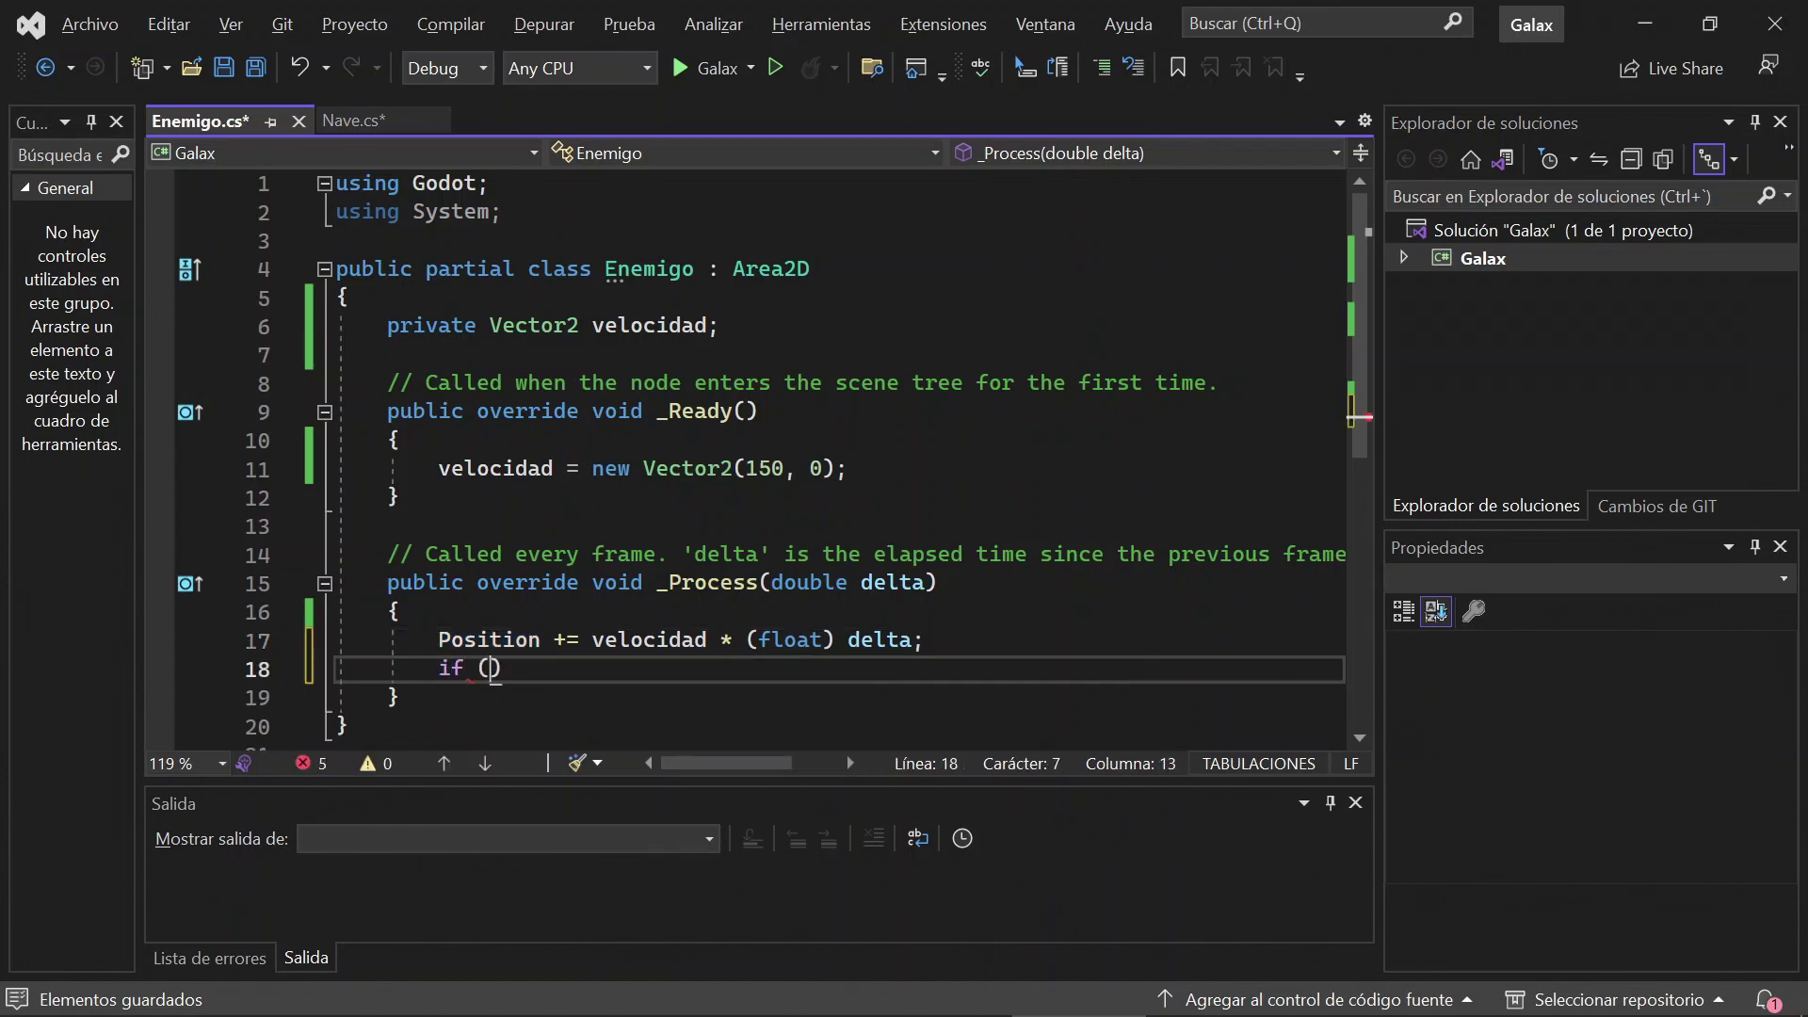
text(Posi)
key(Tab)
text(.X > 900)
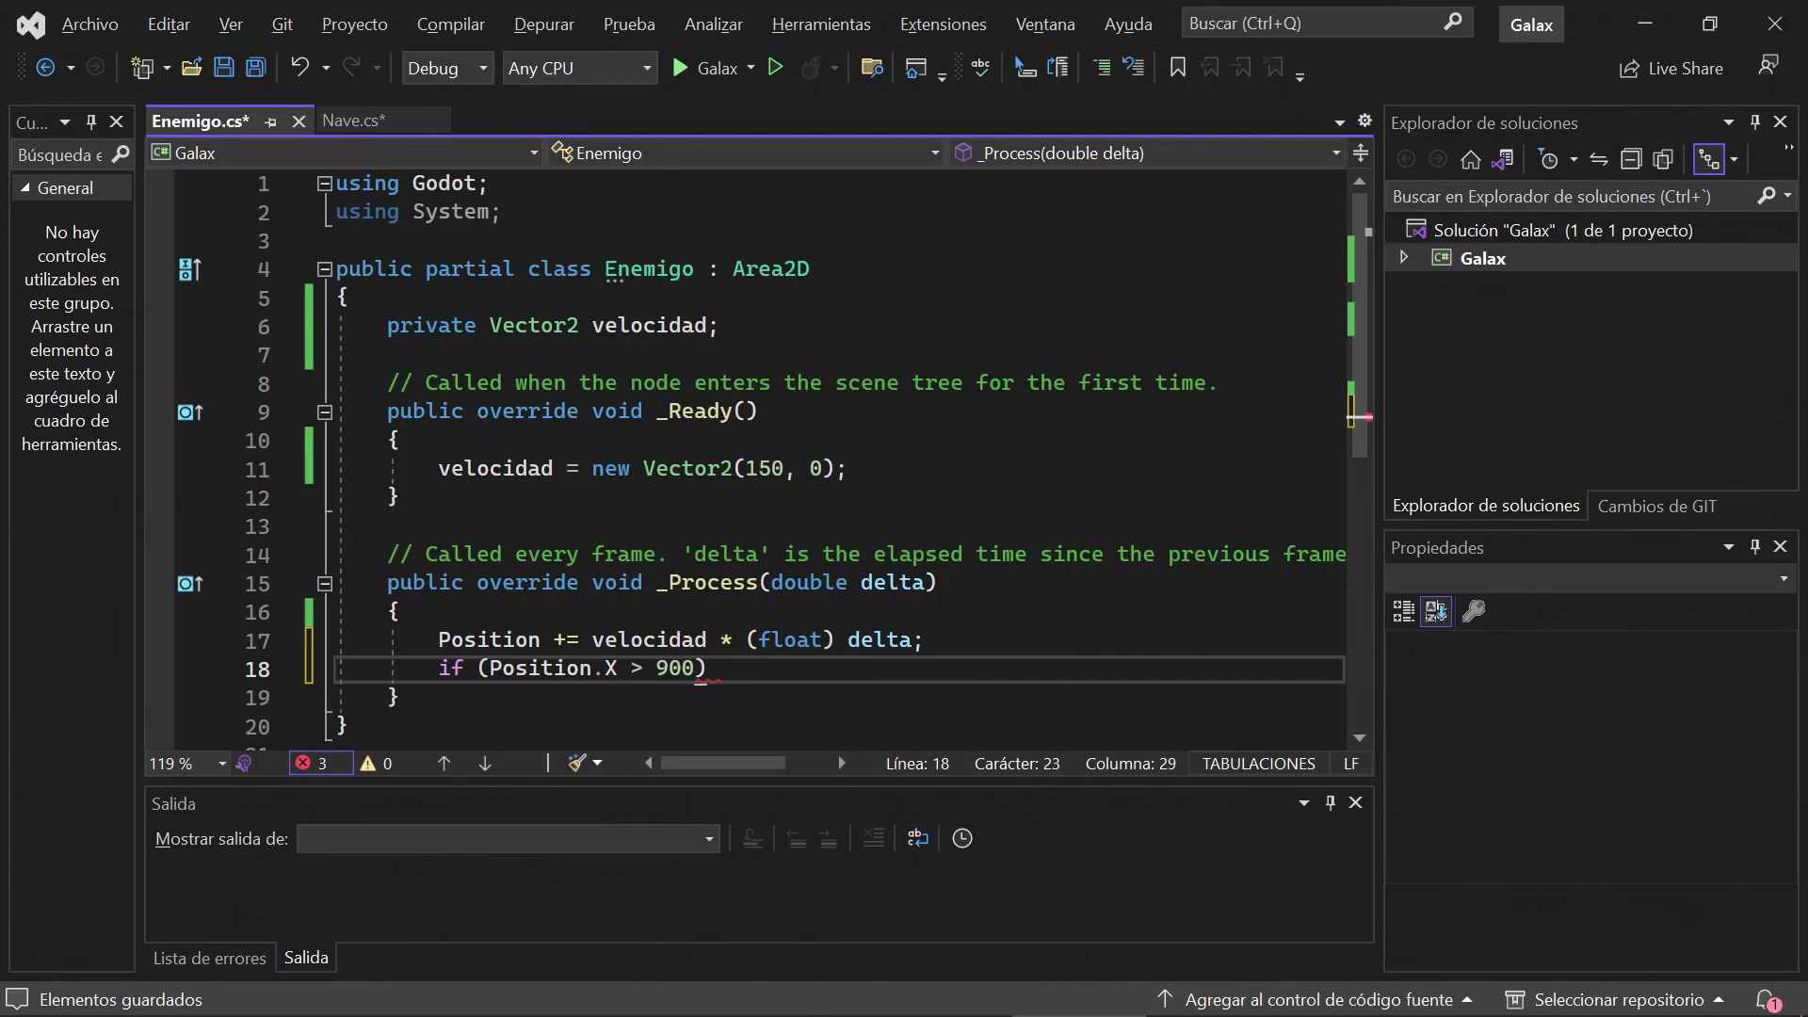
key(Return)
text({)
key(Return)
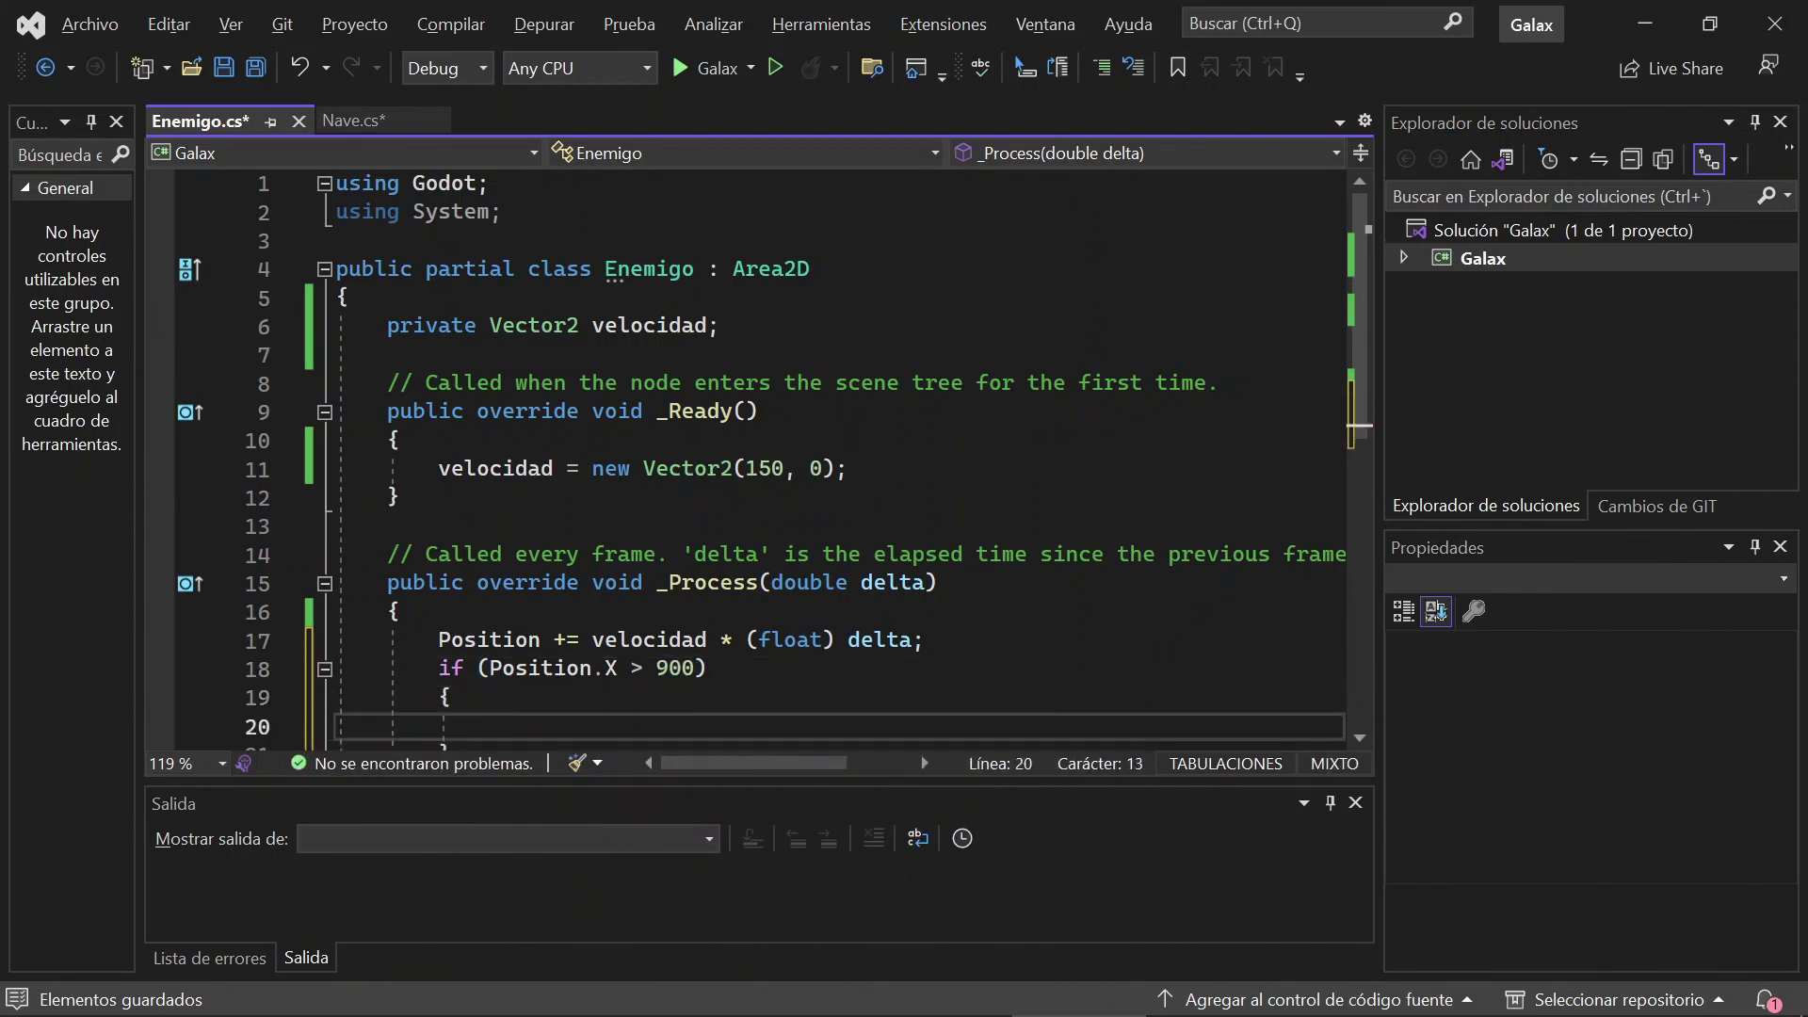
Step: Paste the velocidad assignment from _Ready into the if block, changing it to Vector2(-150, 0)
drag(848, 468, 708, 469)
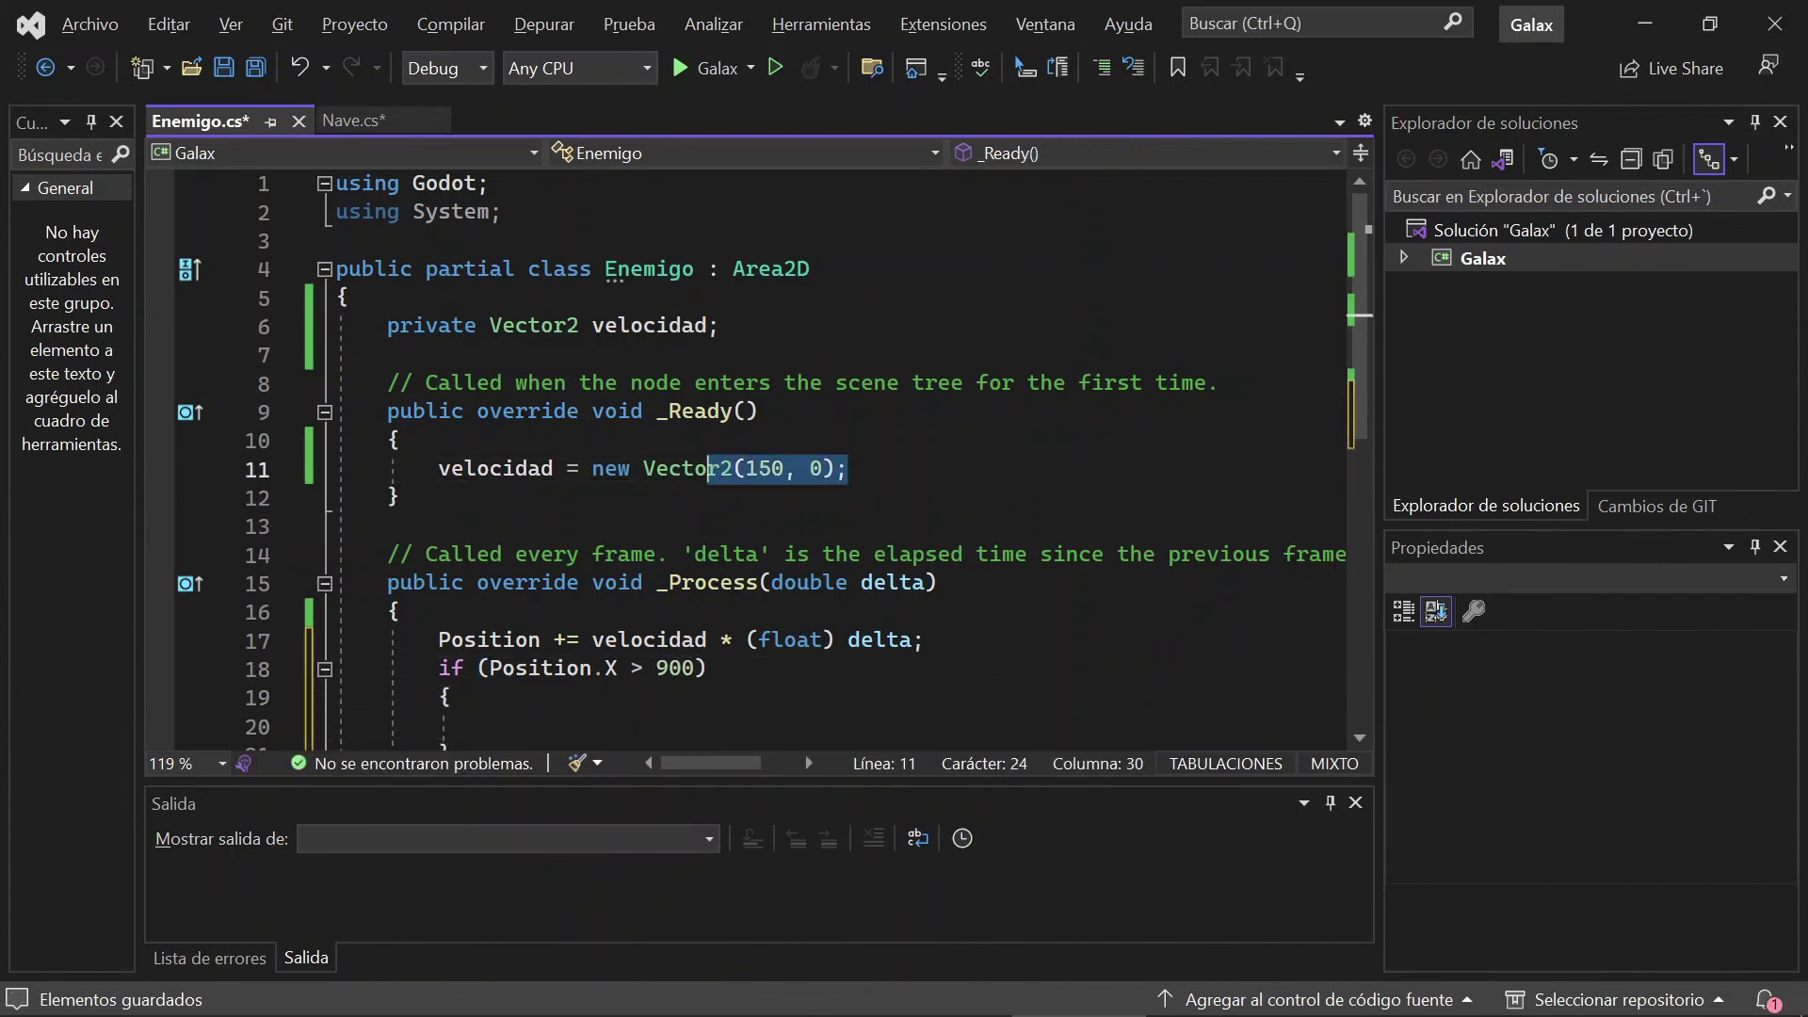
key(shift+Home)
key(ctrl+c)
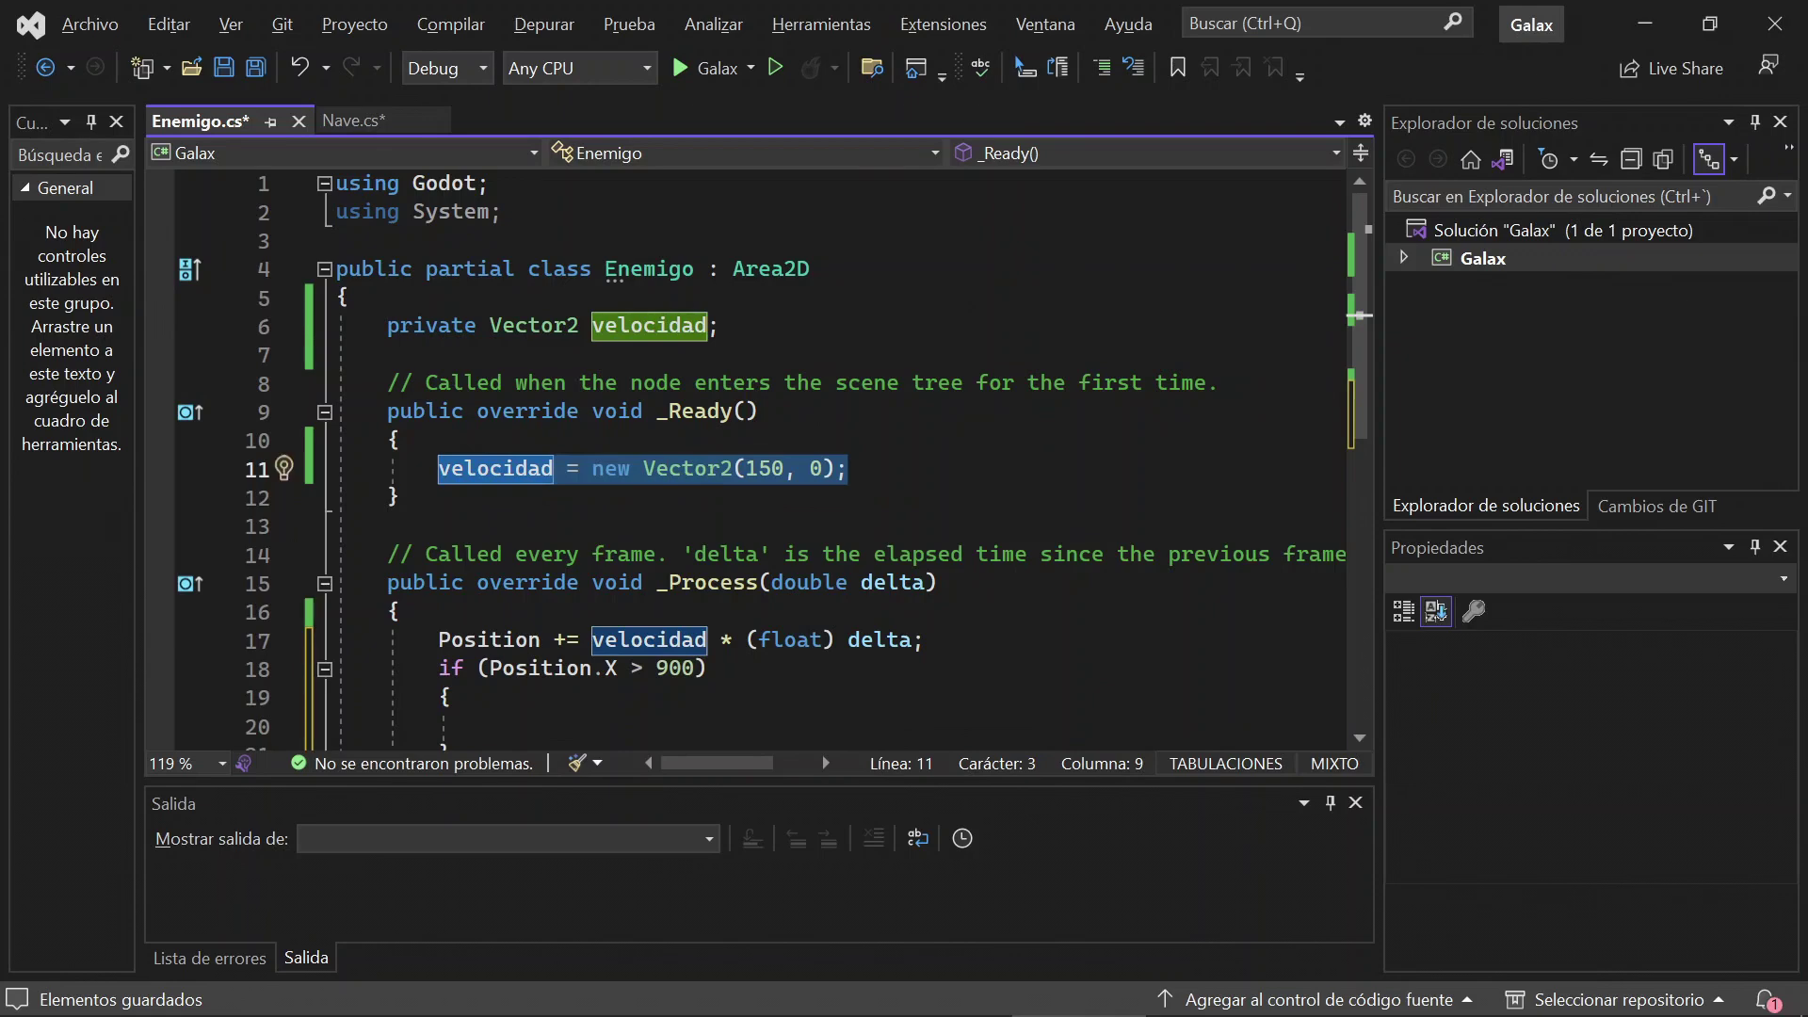
scroll(753, 452, down, 2)
click(489, 553)
key(ctrl+v)
text(-)
key(Down)
key(Down)
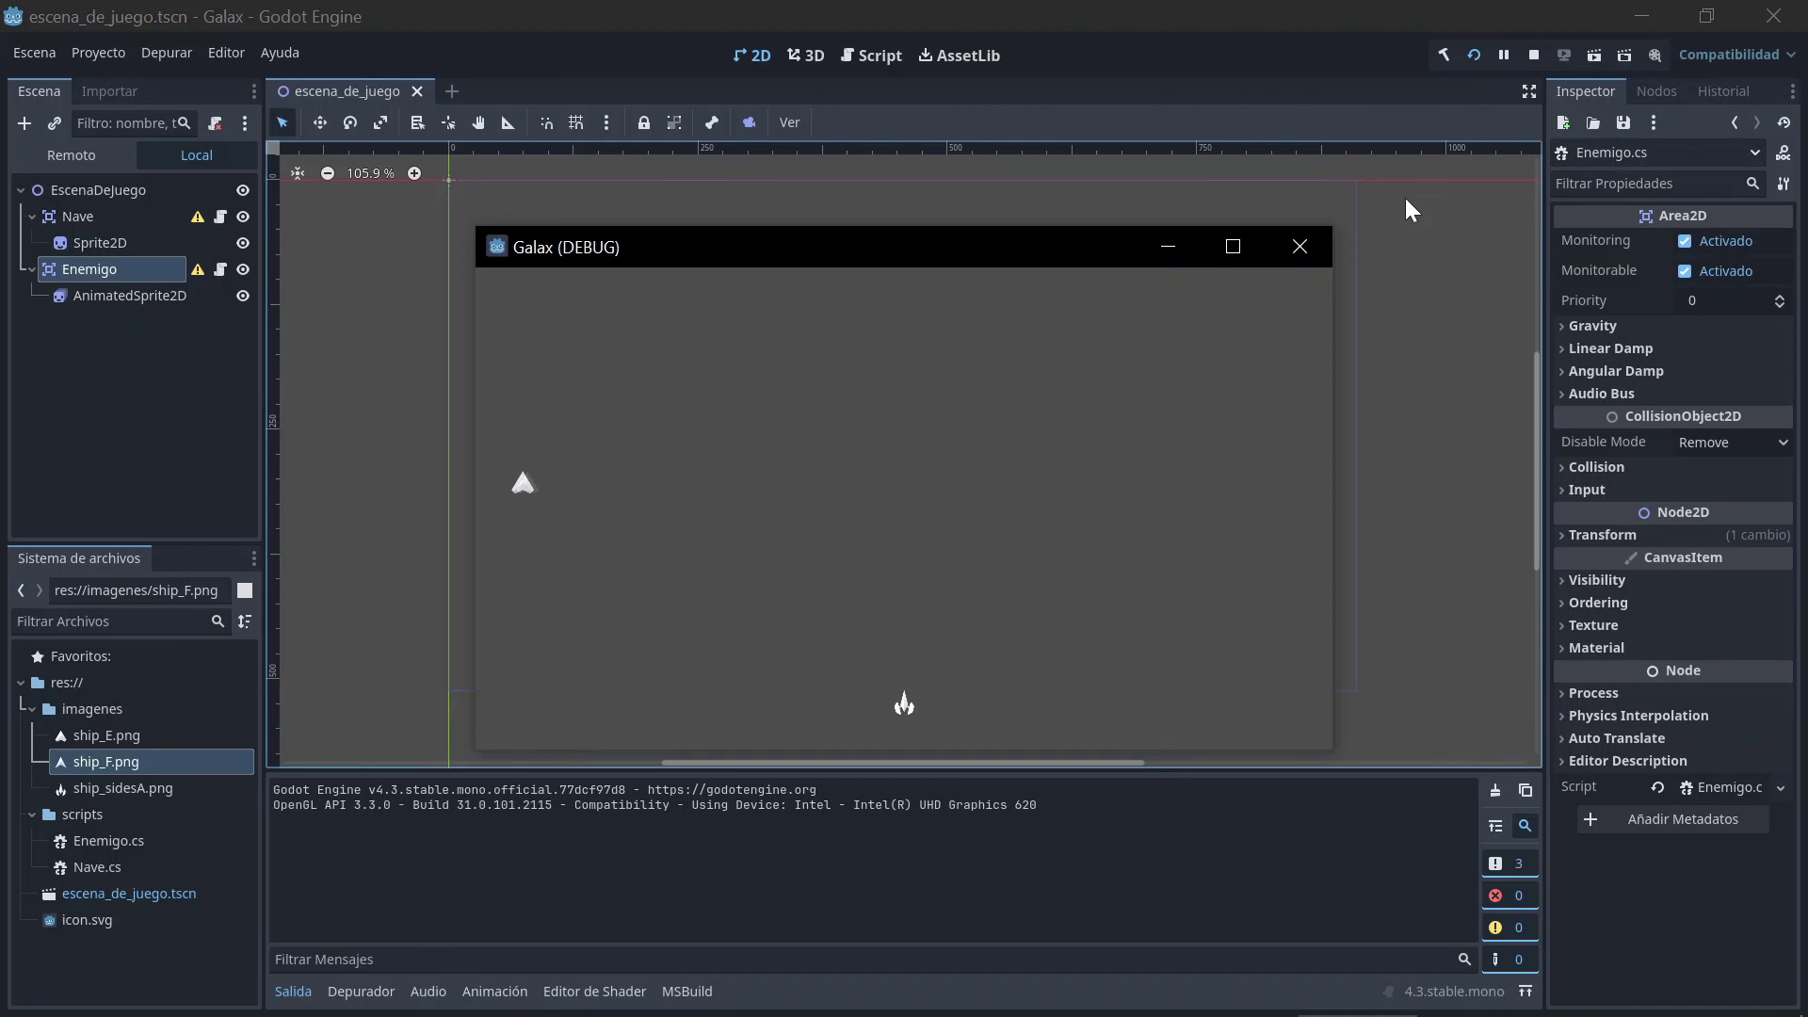
Step: Close the Galax game window once the enemy ship has turned back left
click(1312, 252)
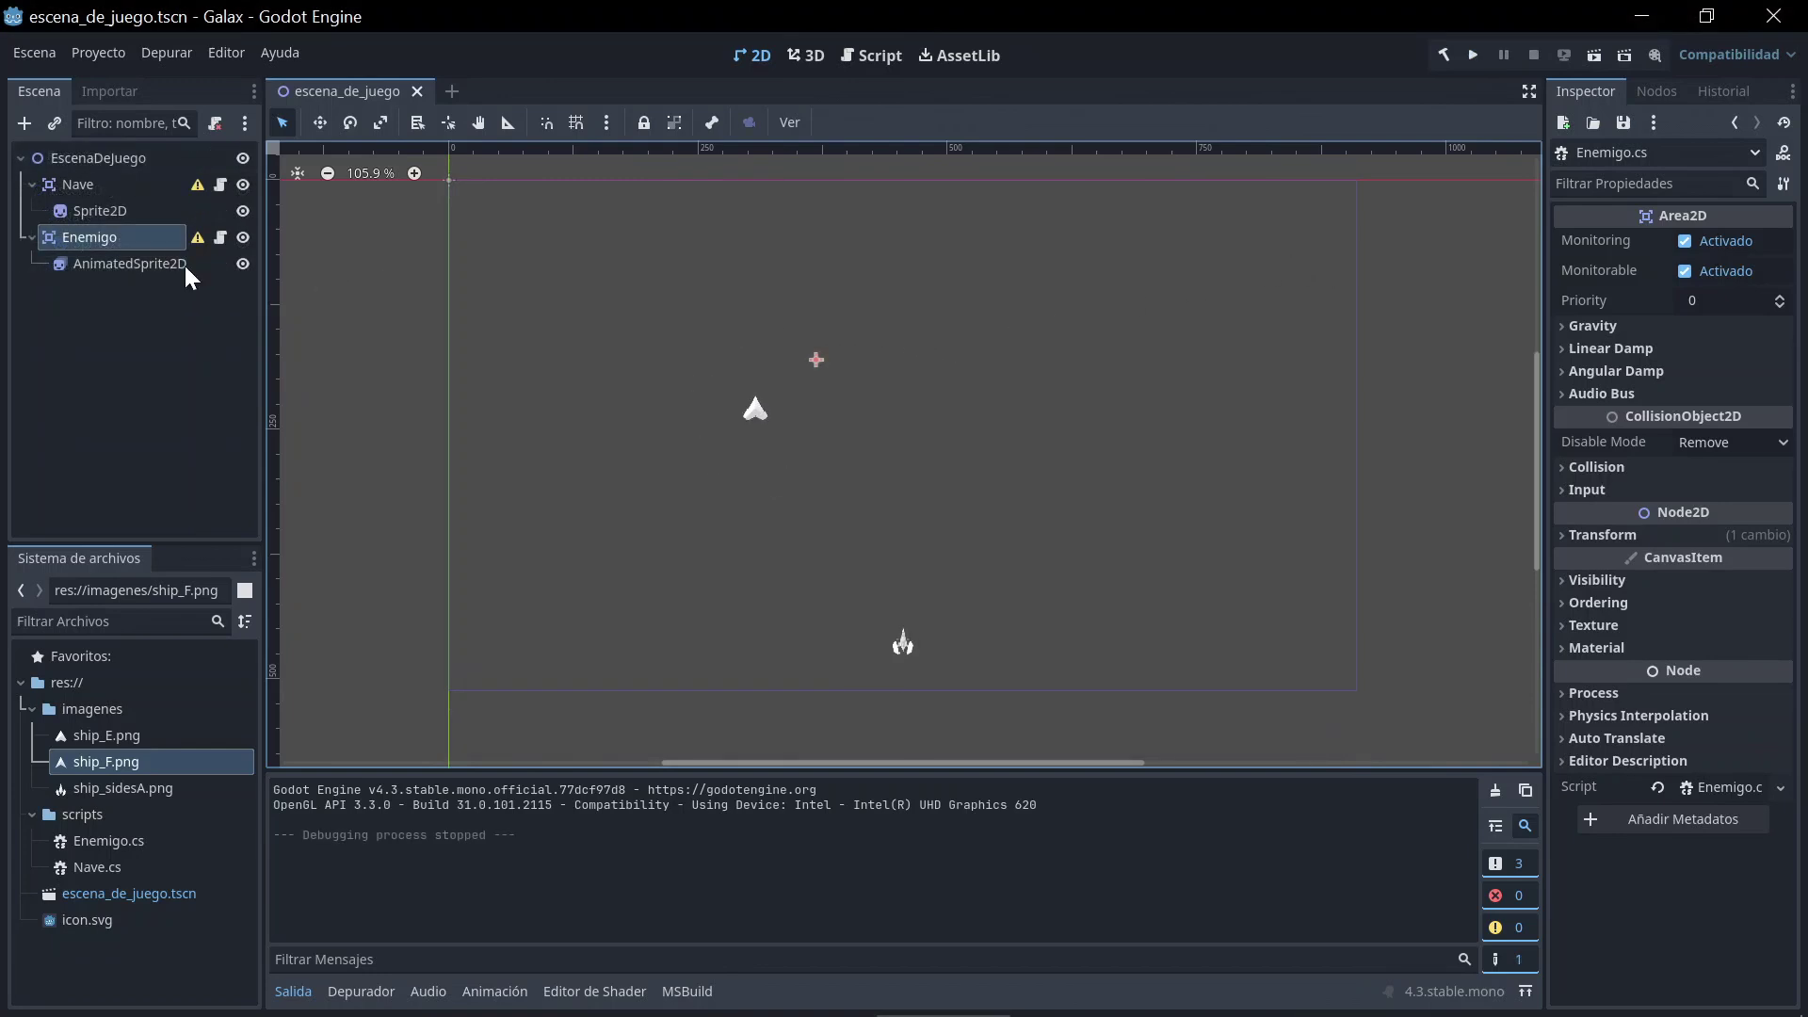
Step: Inspect the enemy's AnimatedSprite2D and its two frames, then return to Enemigo.cs
click(161, 265)
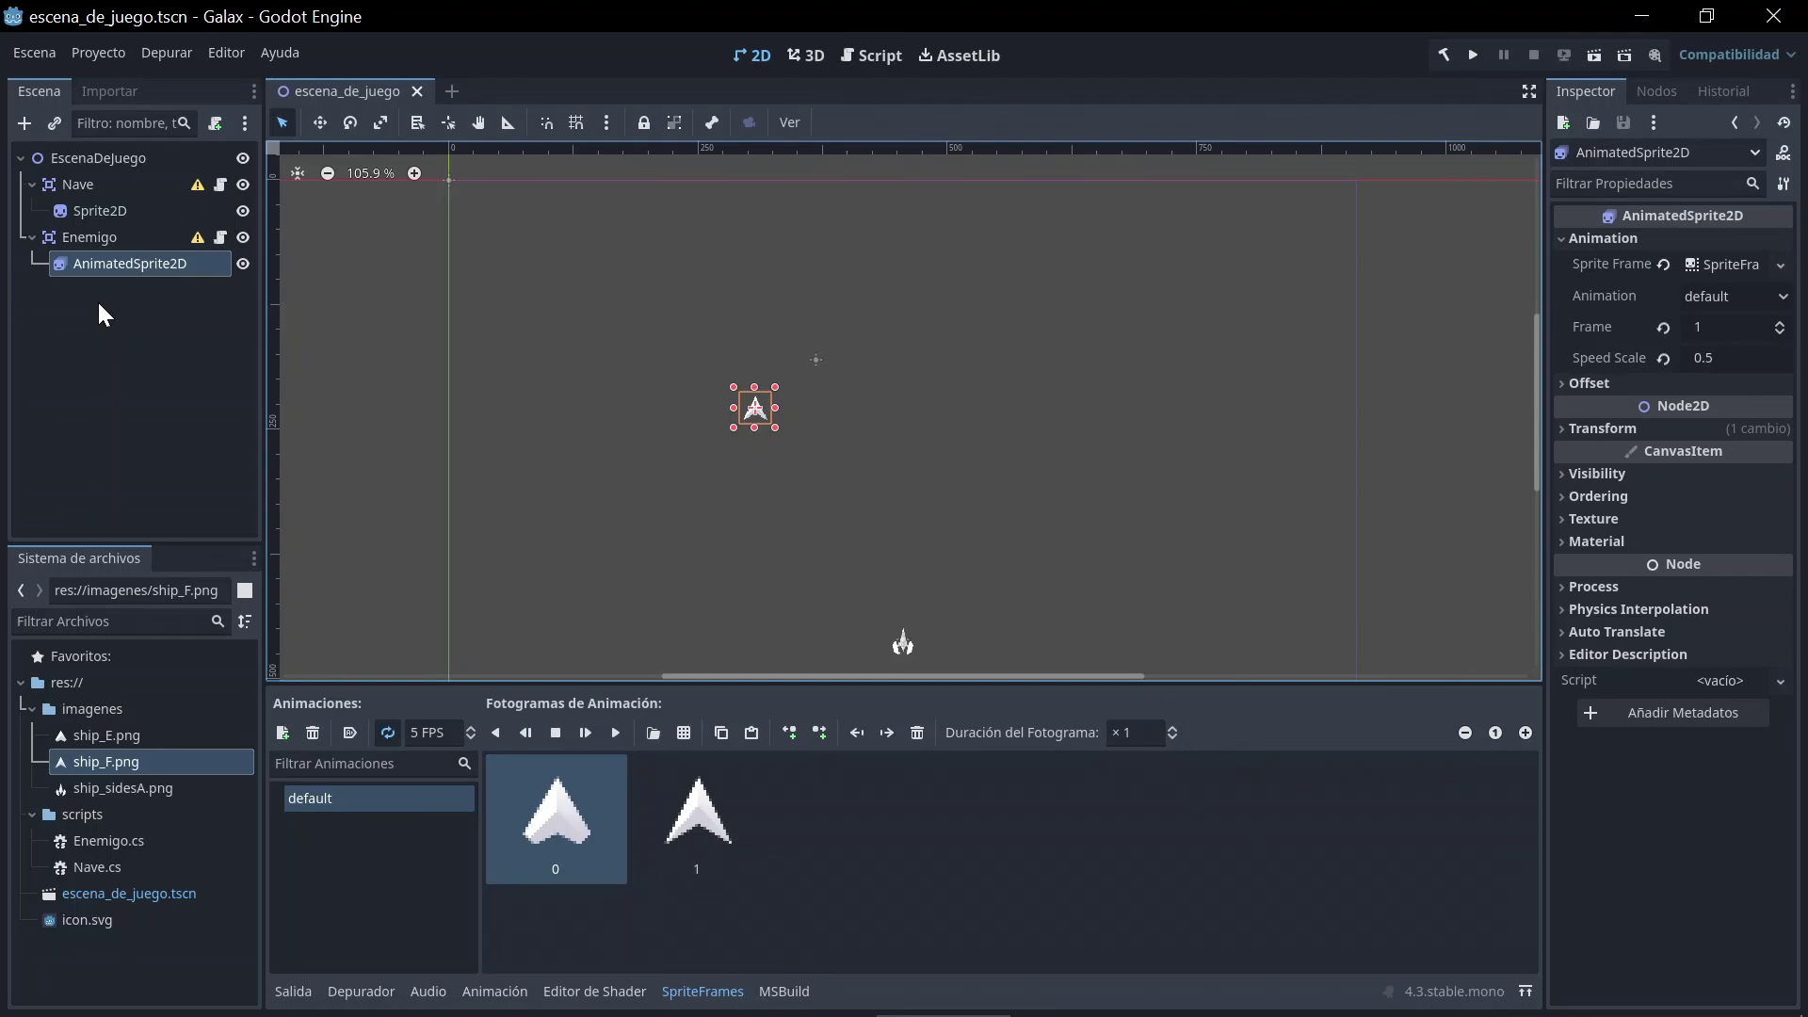
key(alt+Tab)
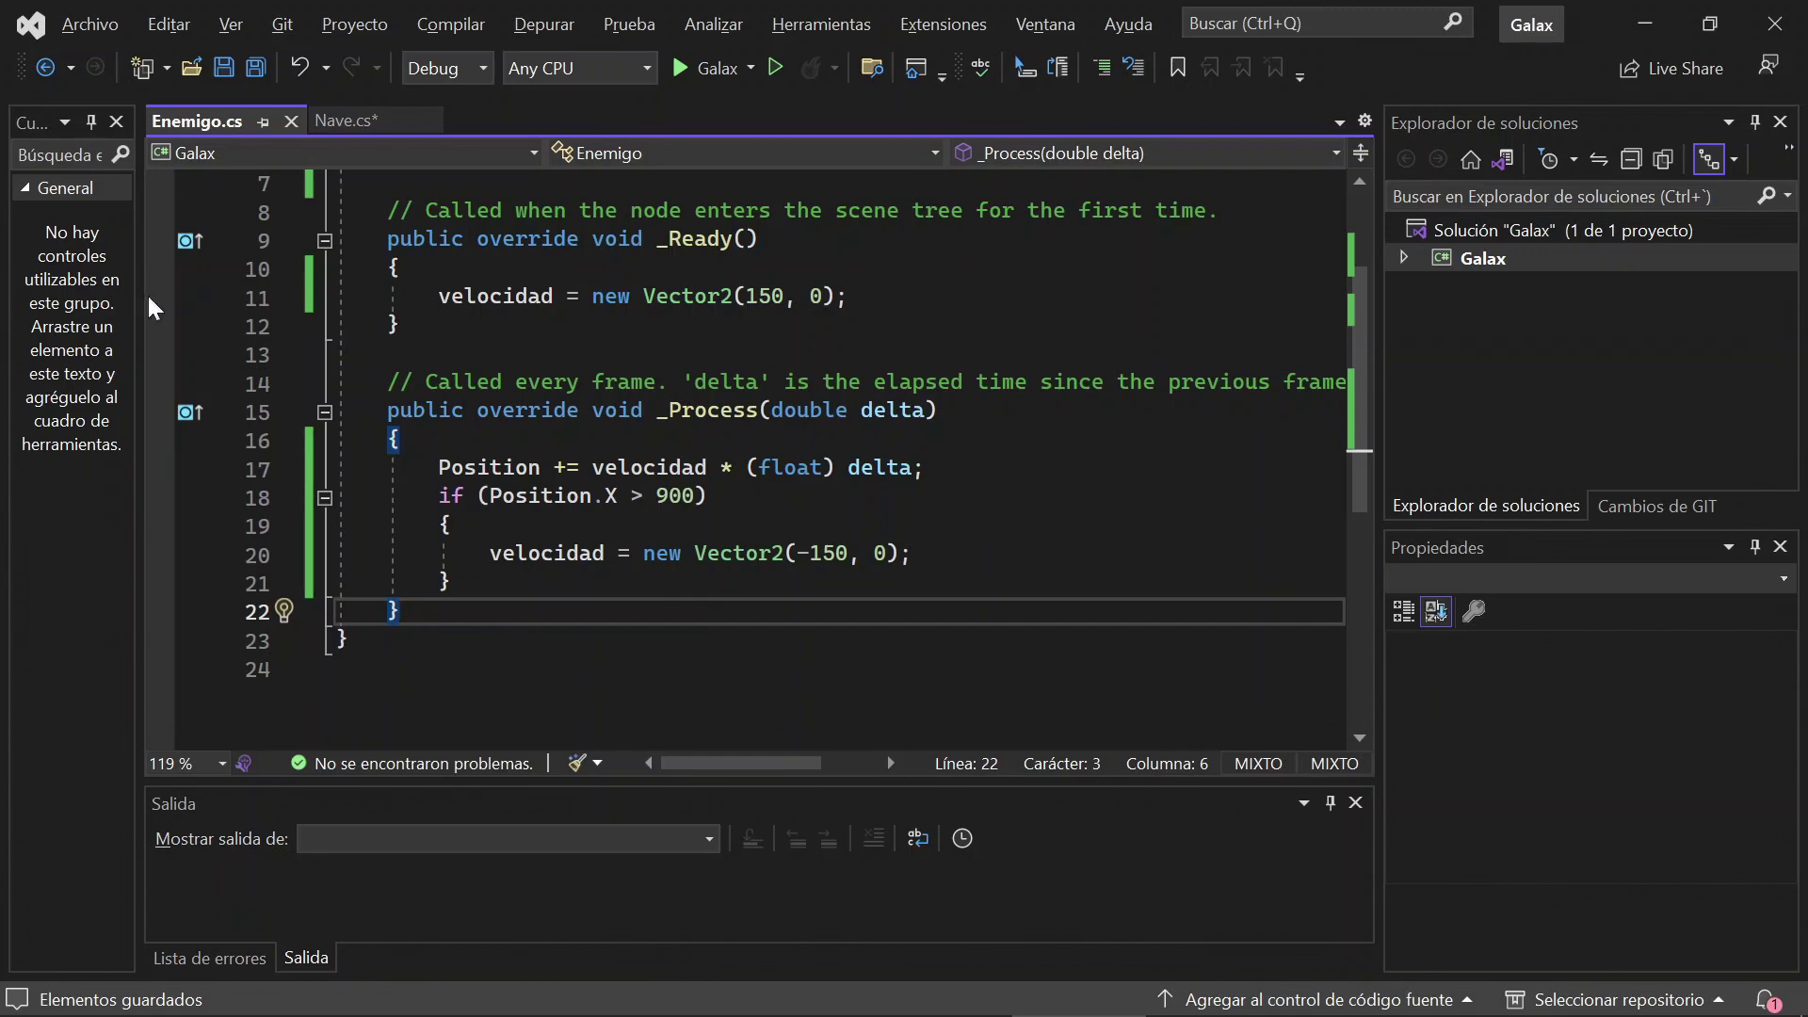
Step: Add a private AnimatedSprite2D animacion field below the velocidad field
scroll(800, 424, up, 2)
click(801, 325)
key(Return)
text(private)
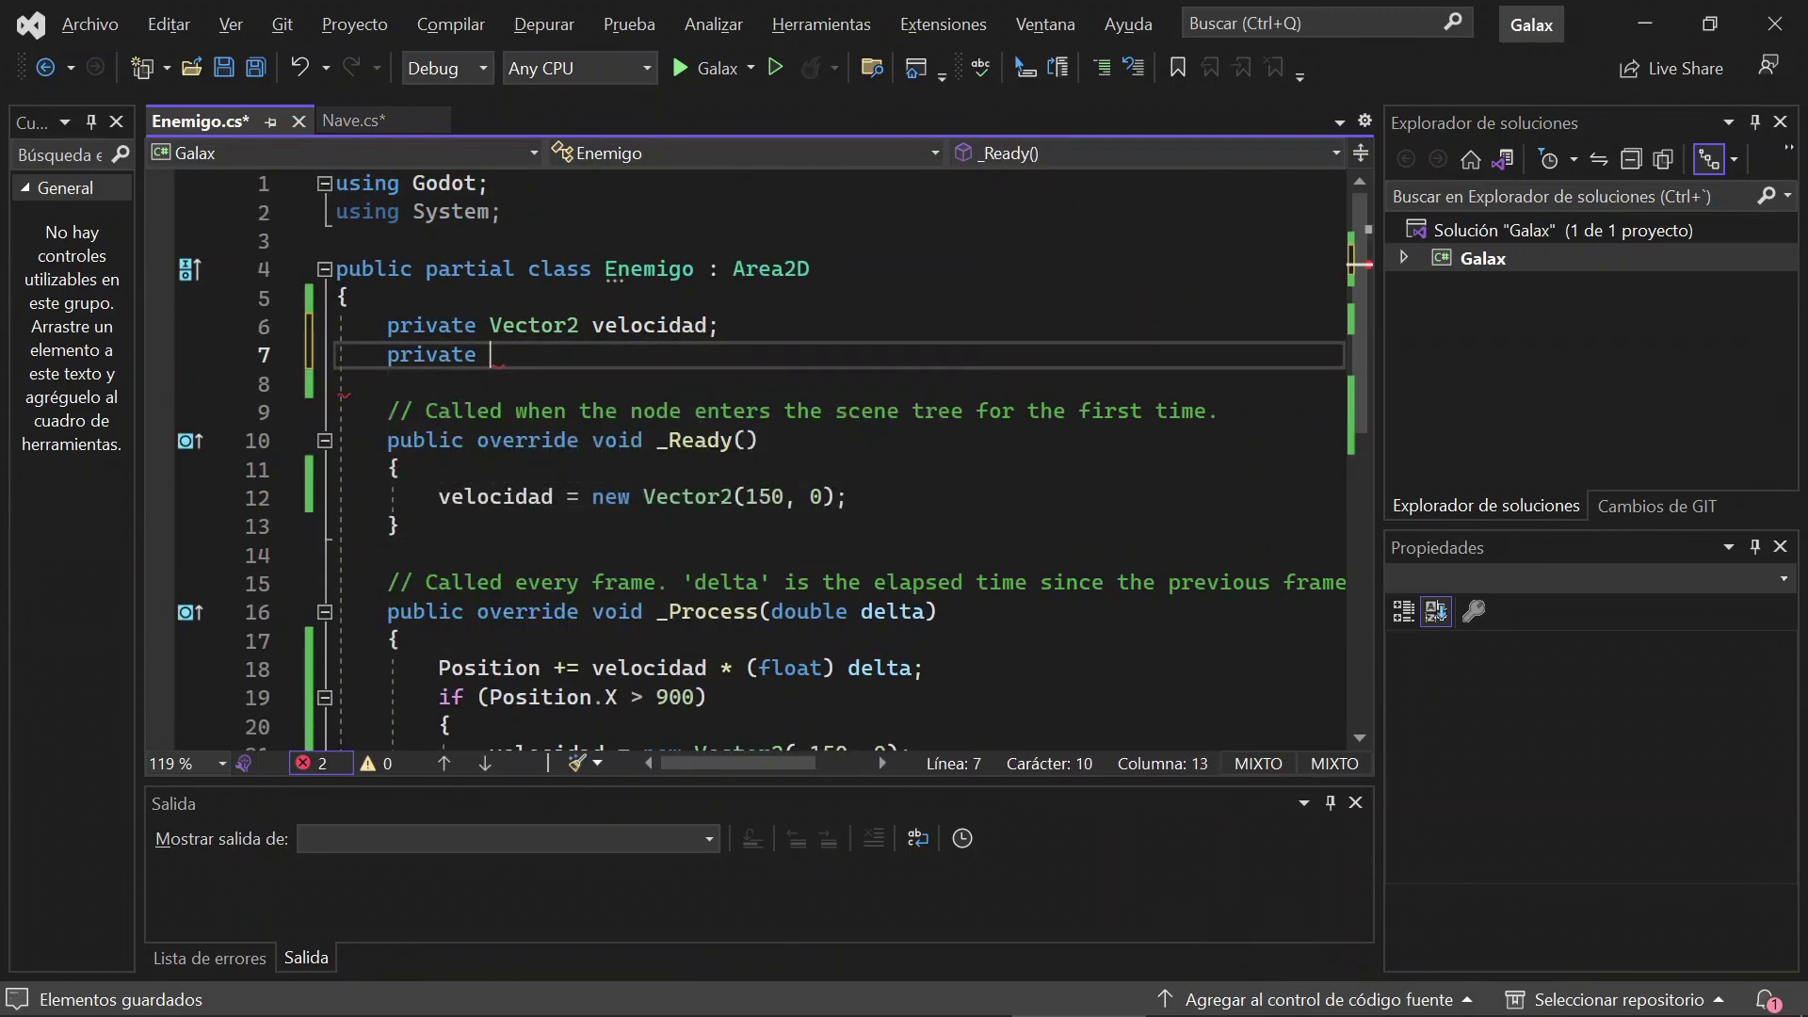
text( Anima)
key(Tab)
text(animacion)
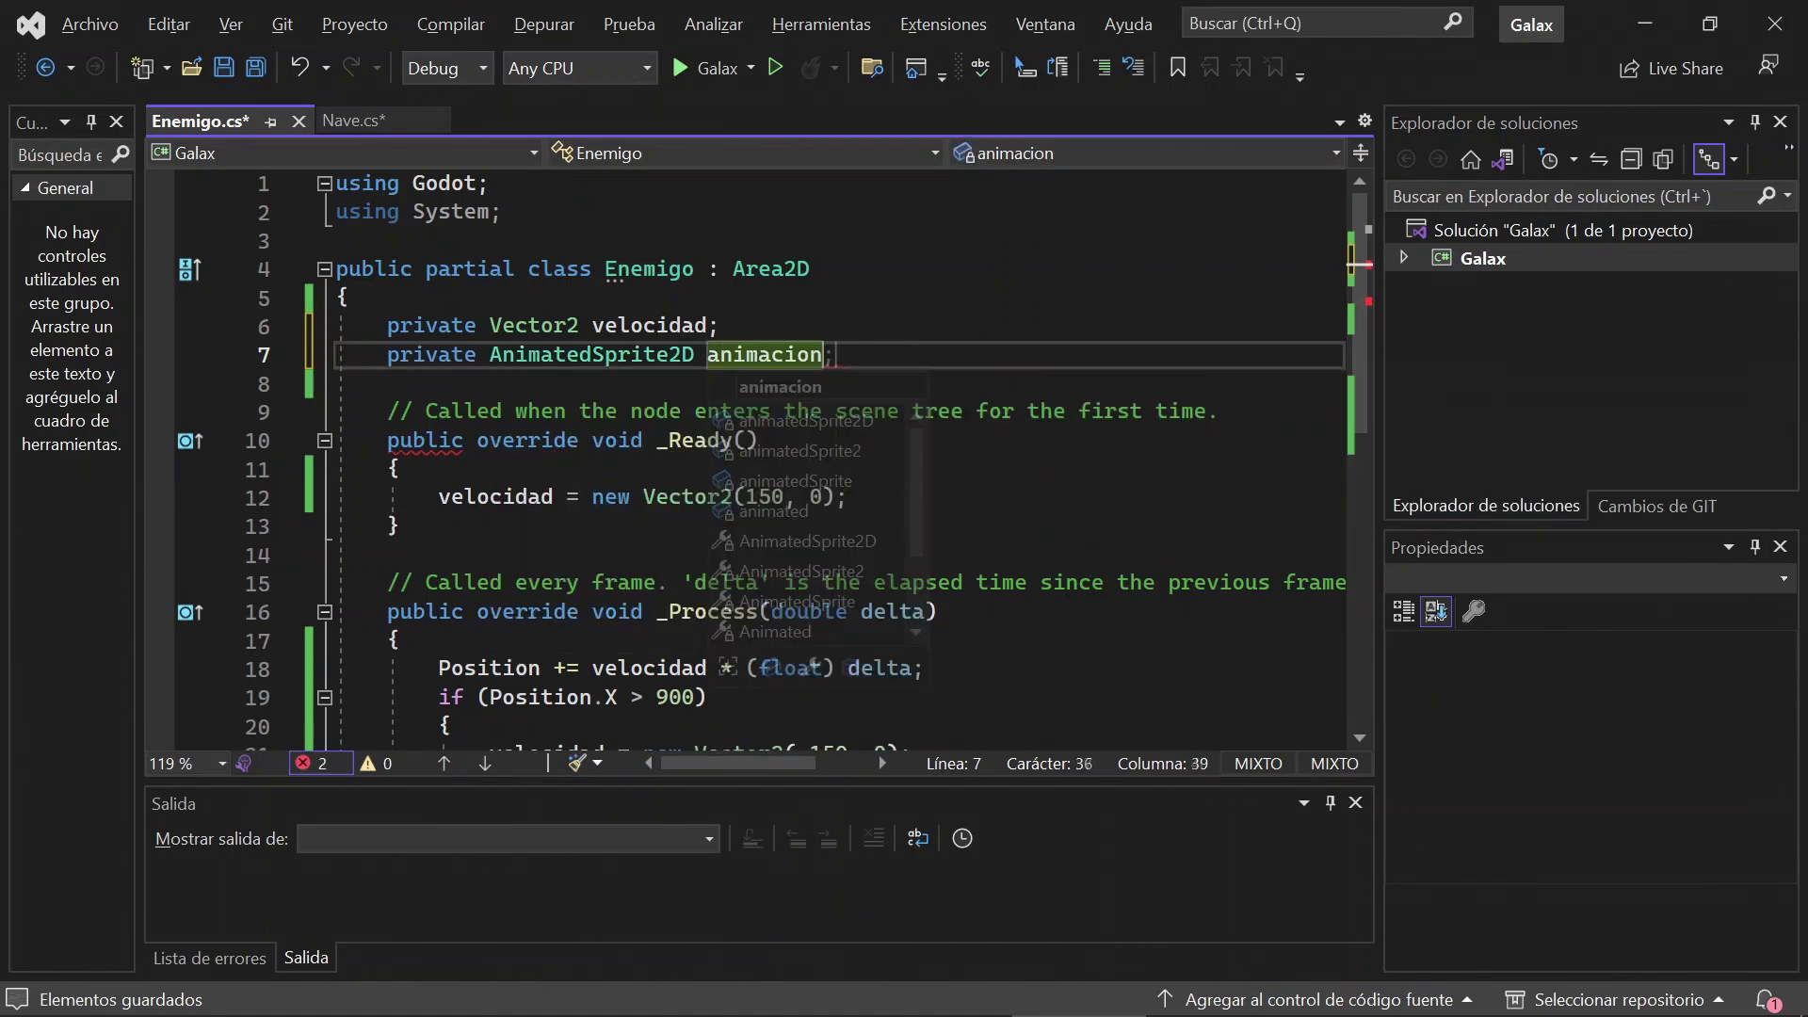
text(;)
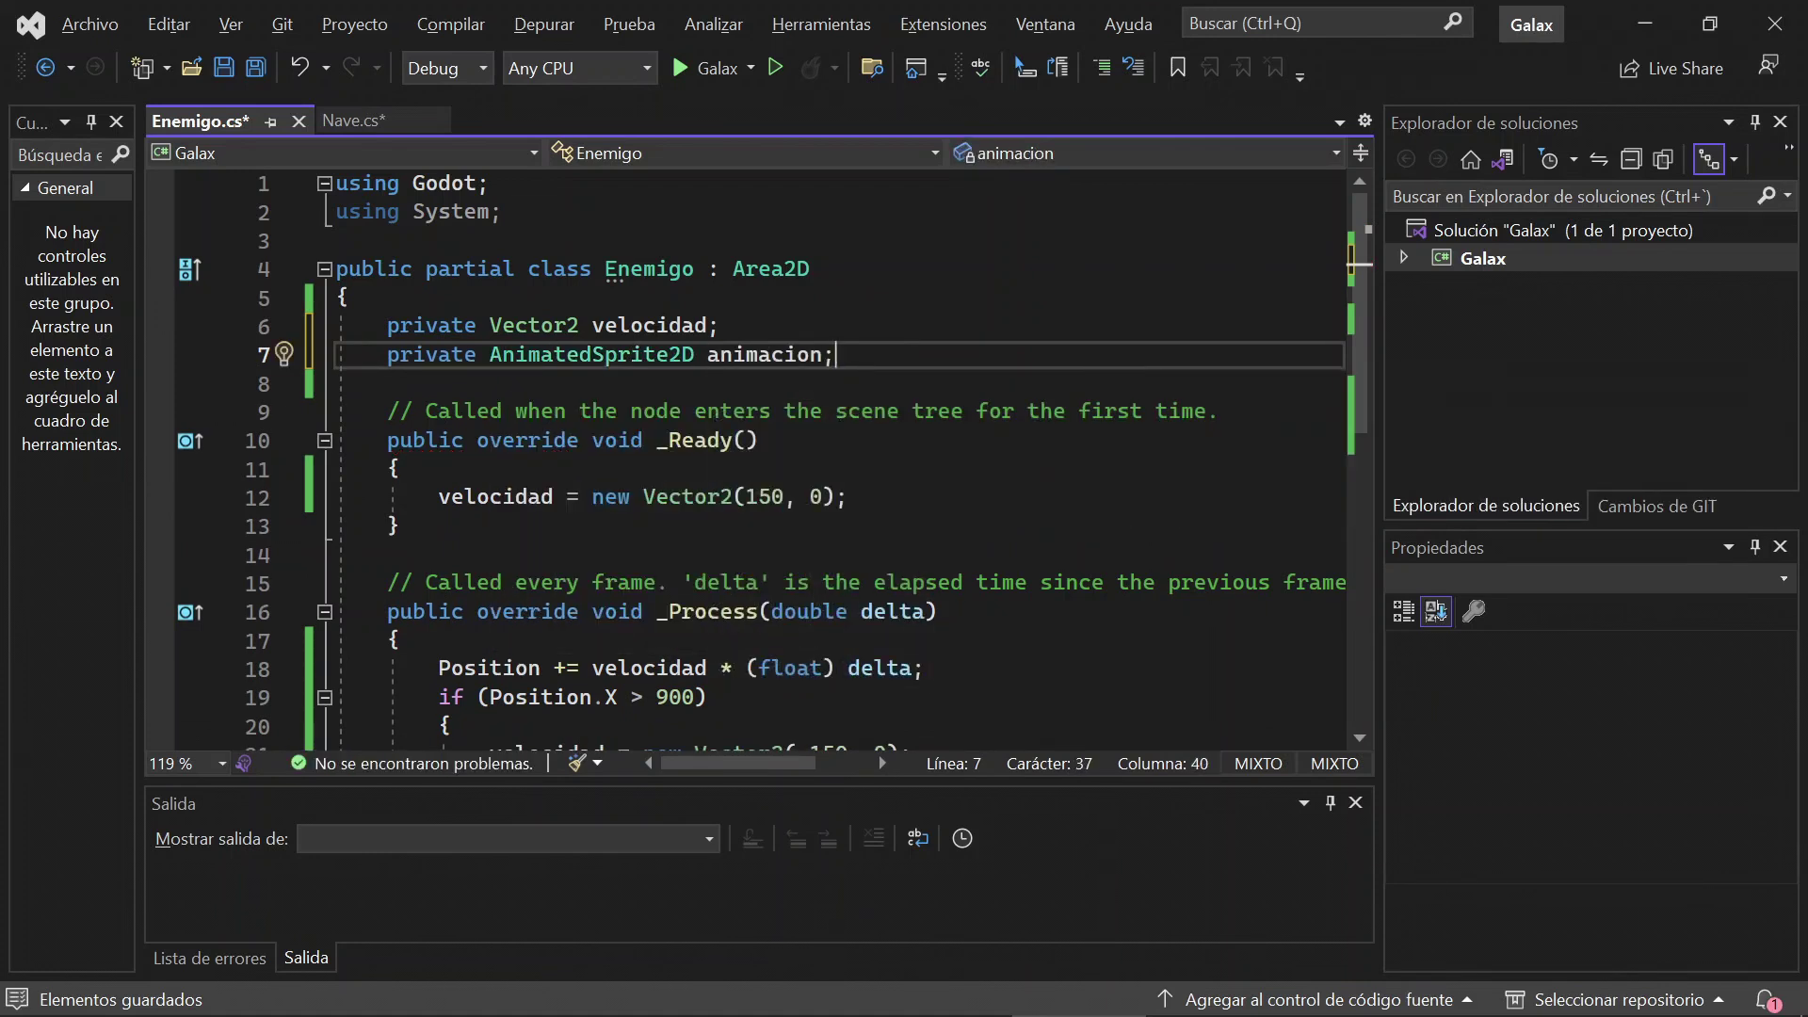
Step: In _Ready, set animacion via GetNode<AnimatedSprite2D>("AnimatedSprite2D"), call Play(), save, and run
key(Down)
key(Down)
key(Down)
key(Down)
key(End)
key(Return)
text(animacion = )
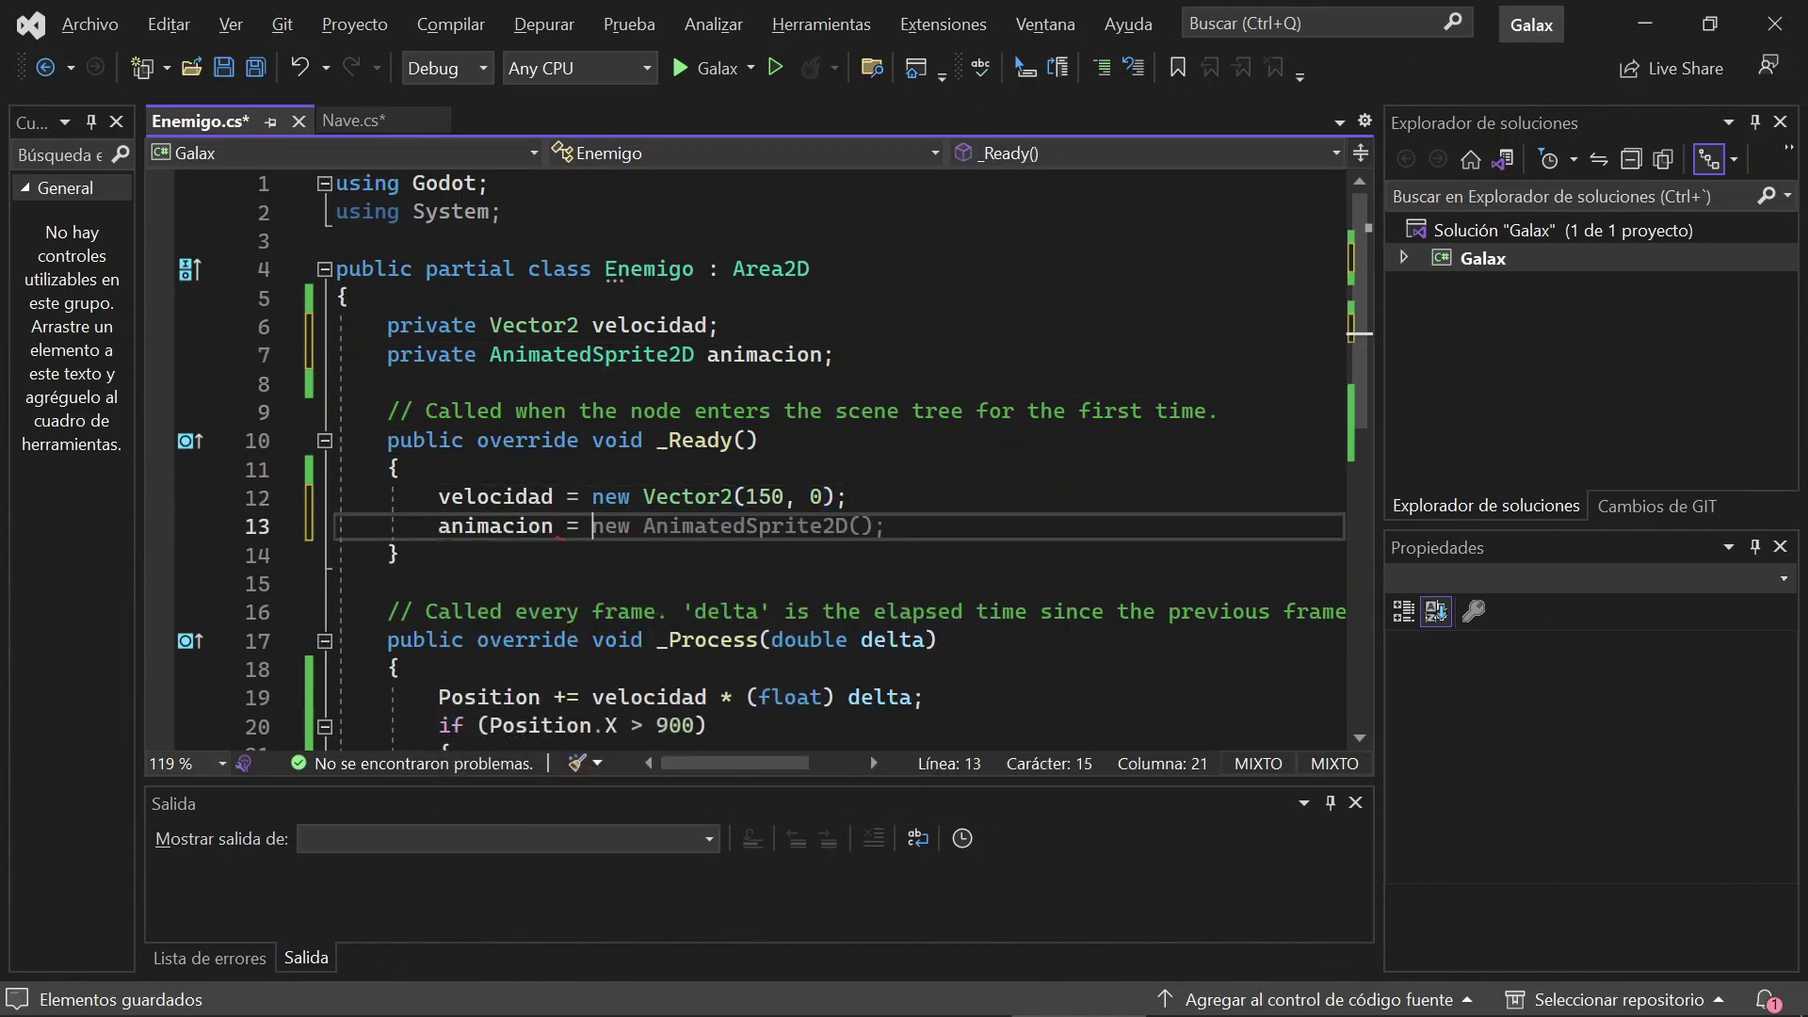
text(GetNode<)
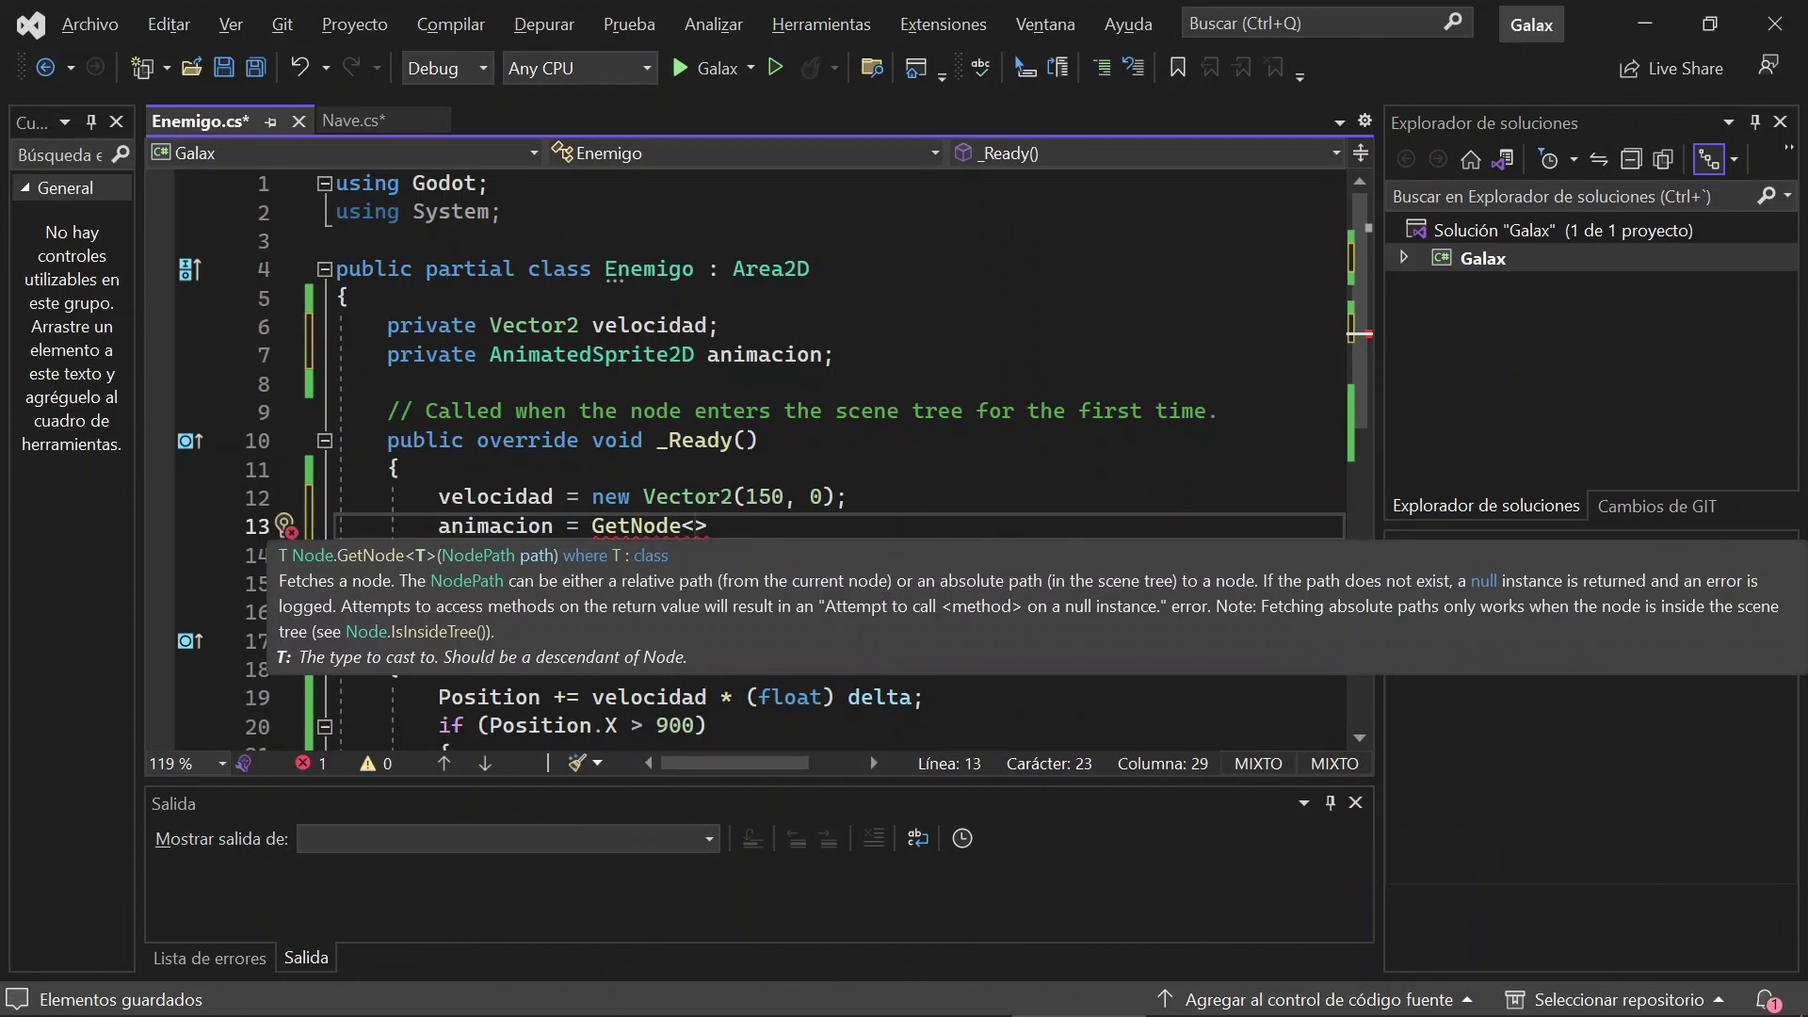
text(AnimatedSprite2D)
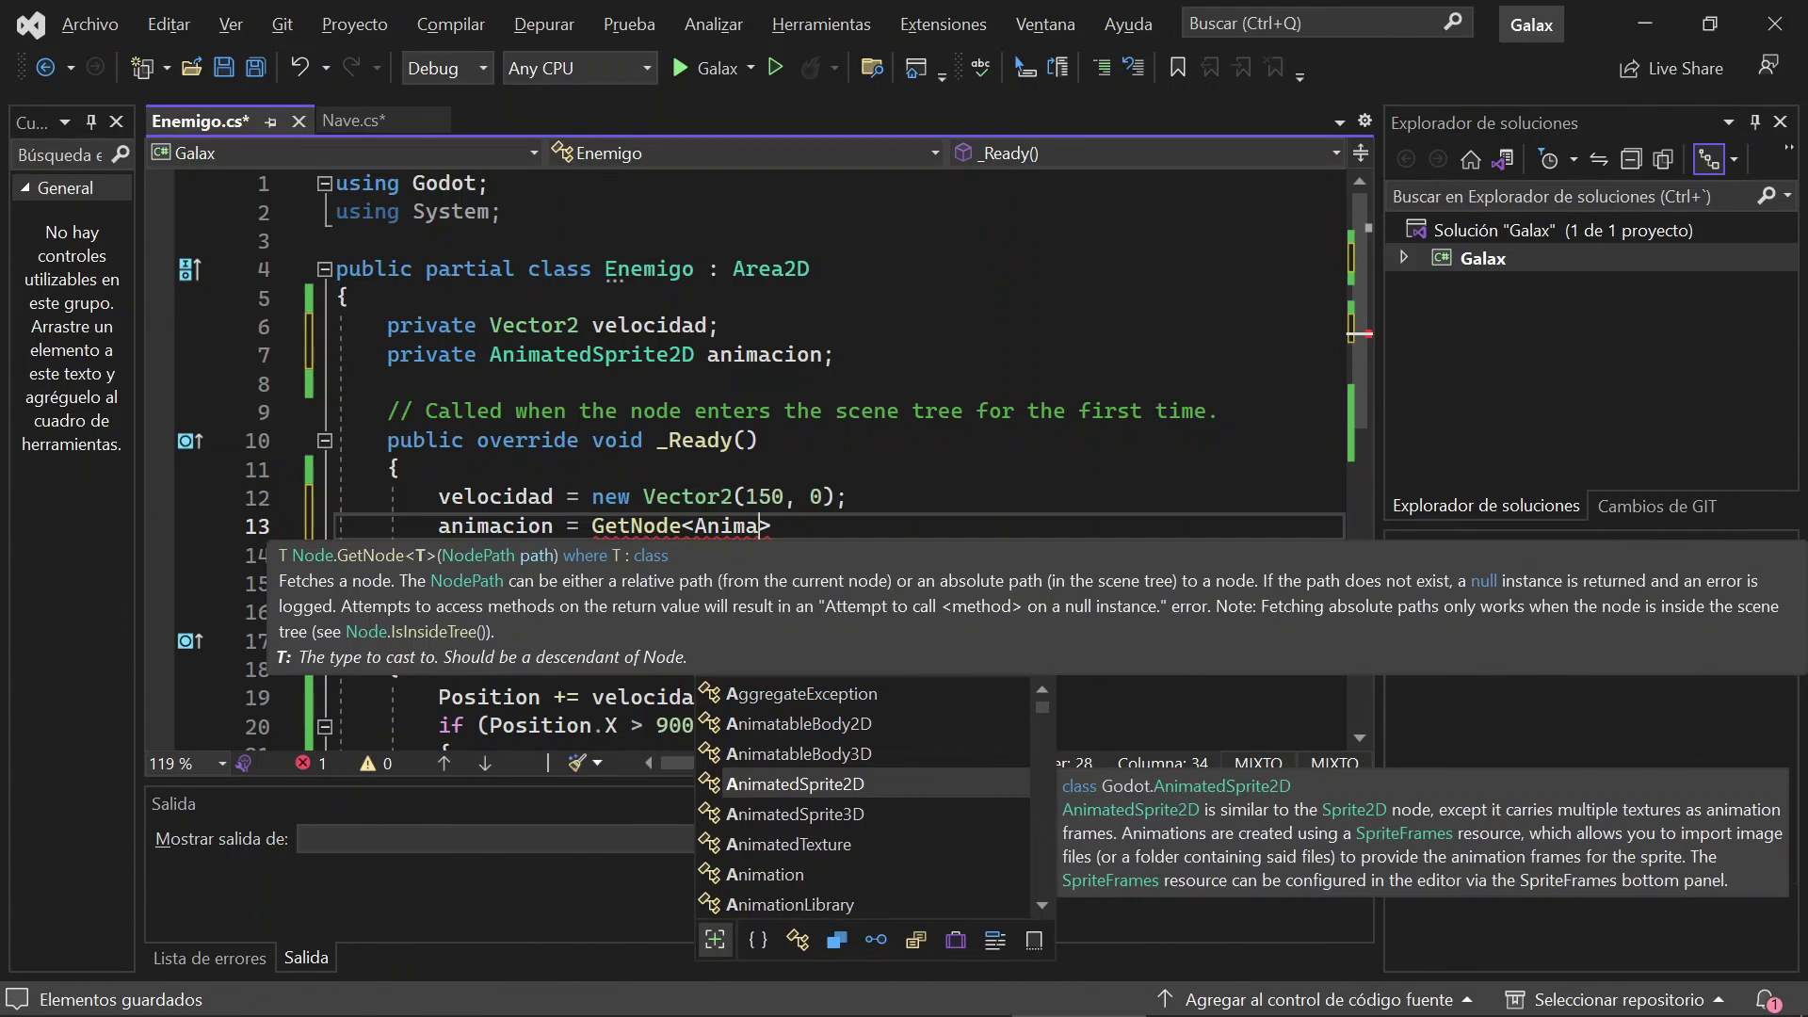
text(>()
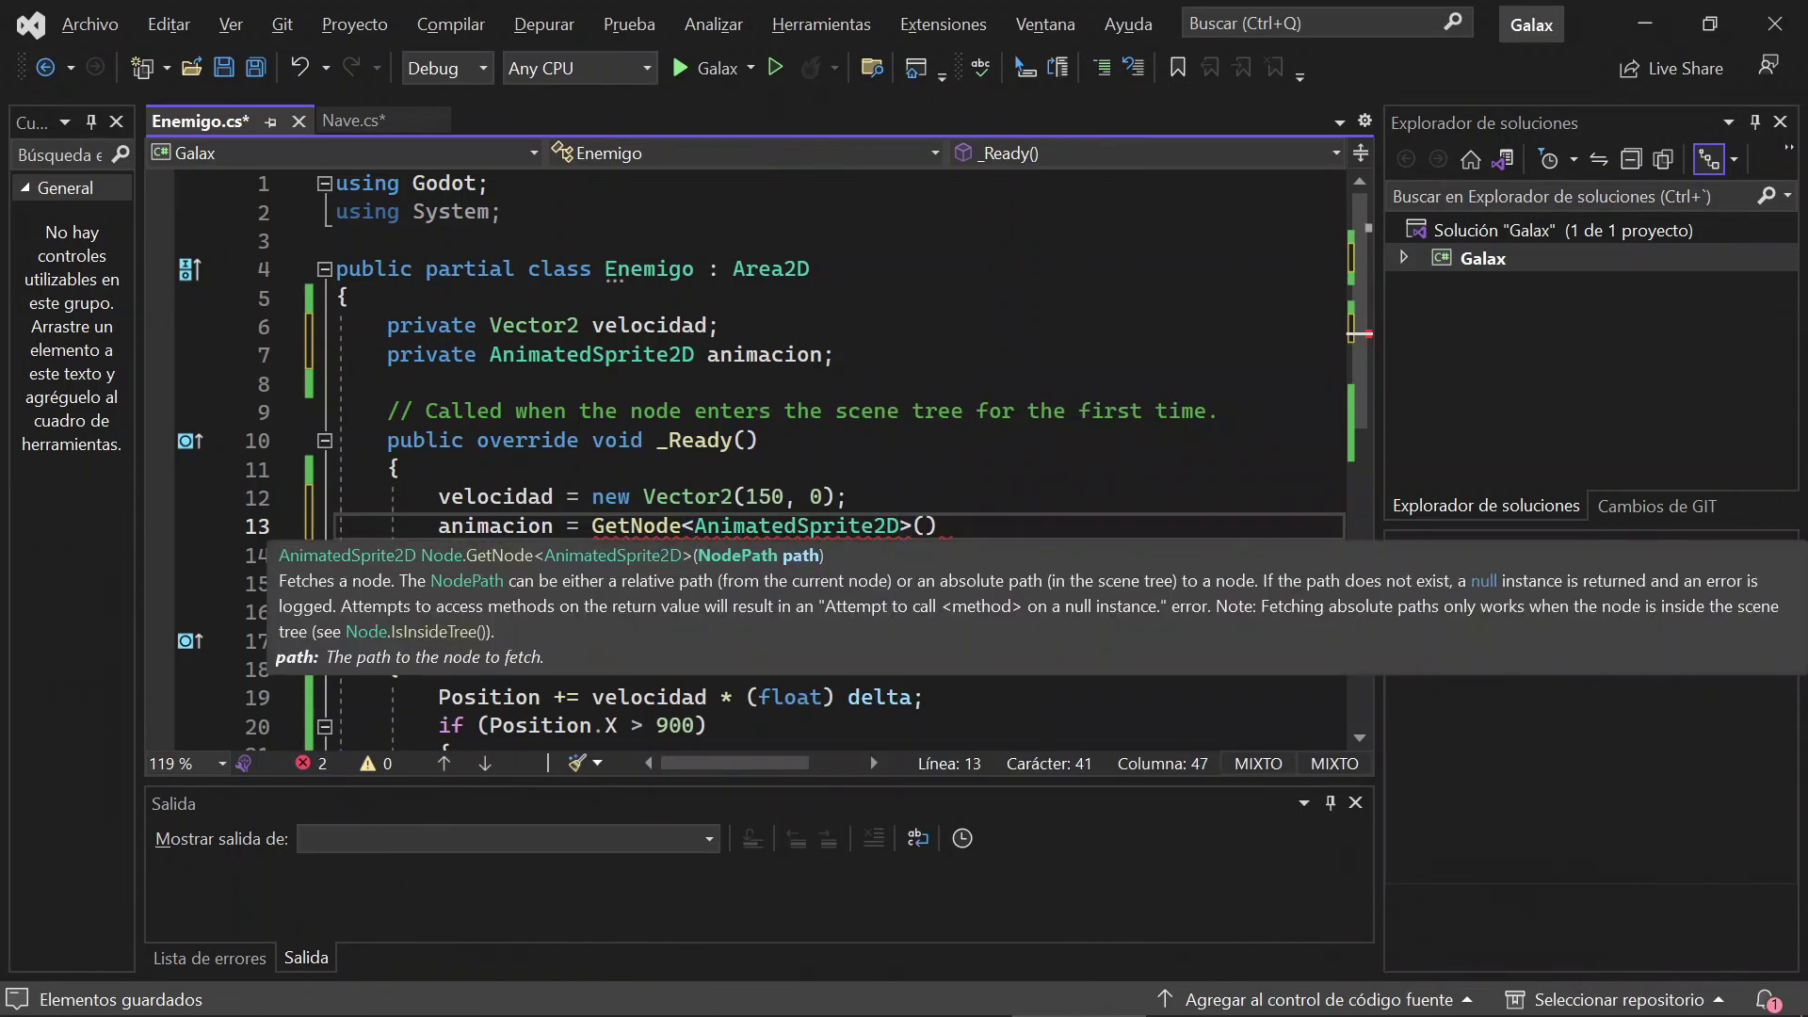
text(")
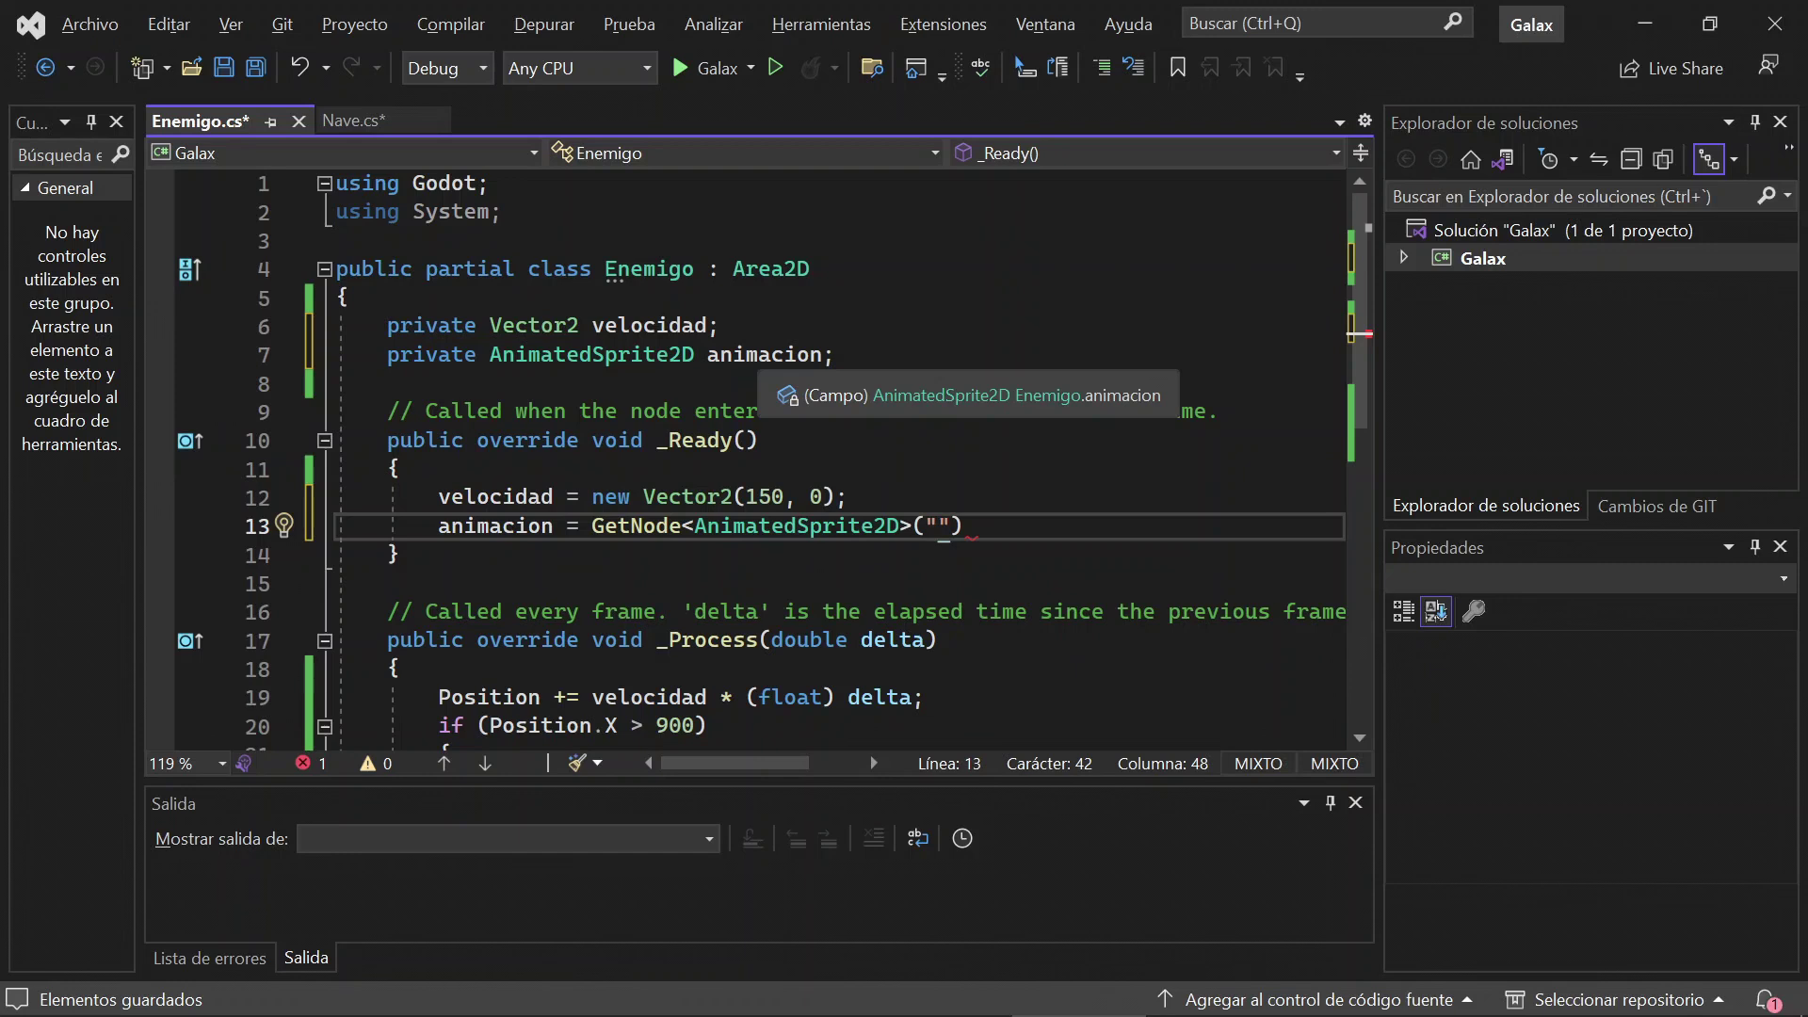
text(AnimatedSprite2D");)
key(Return)
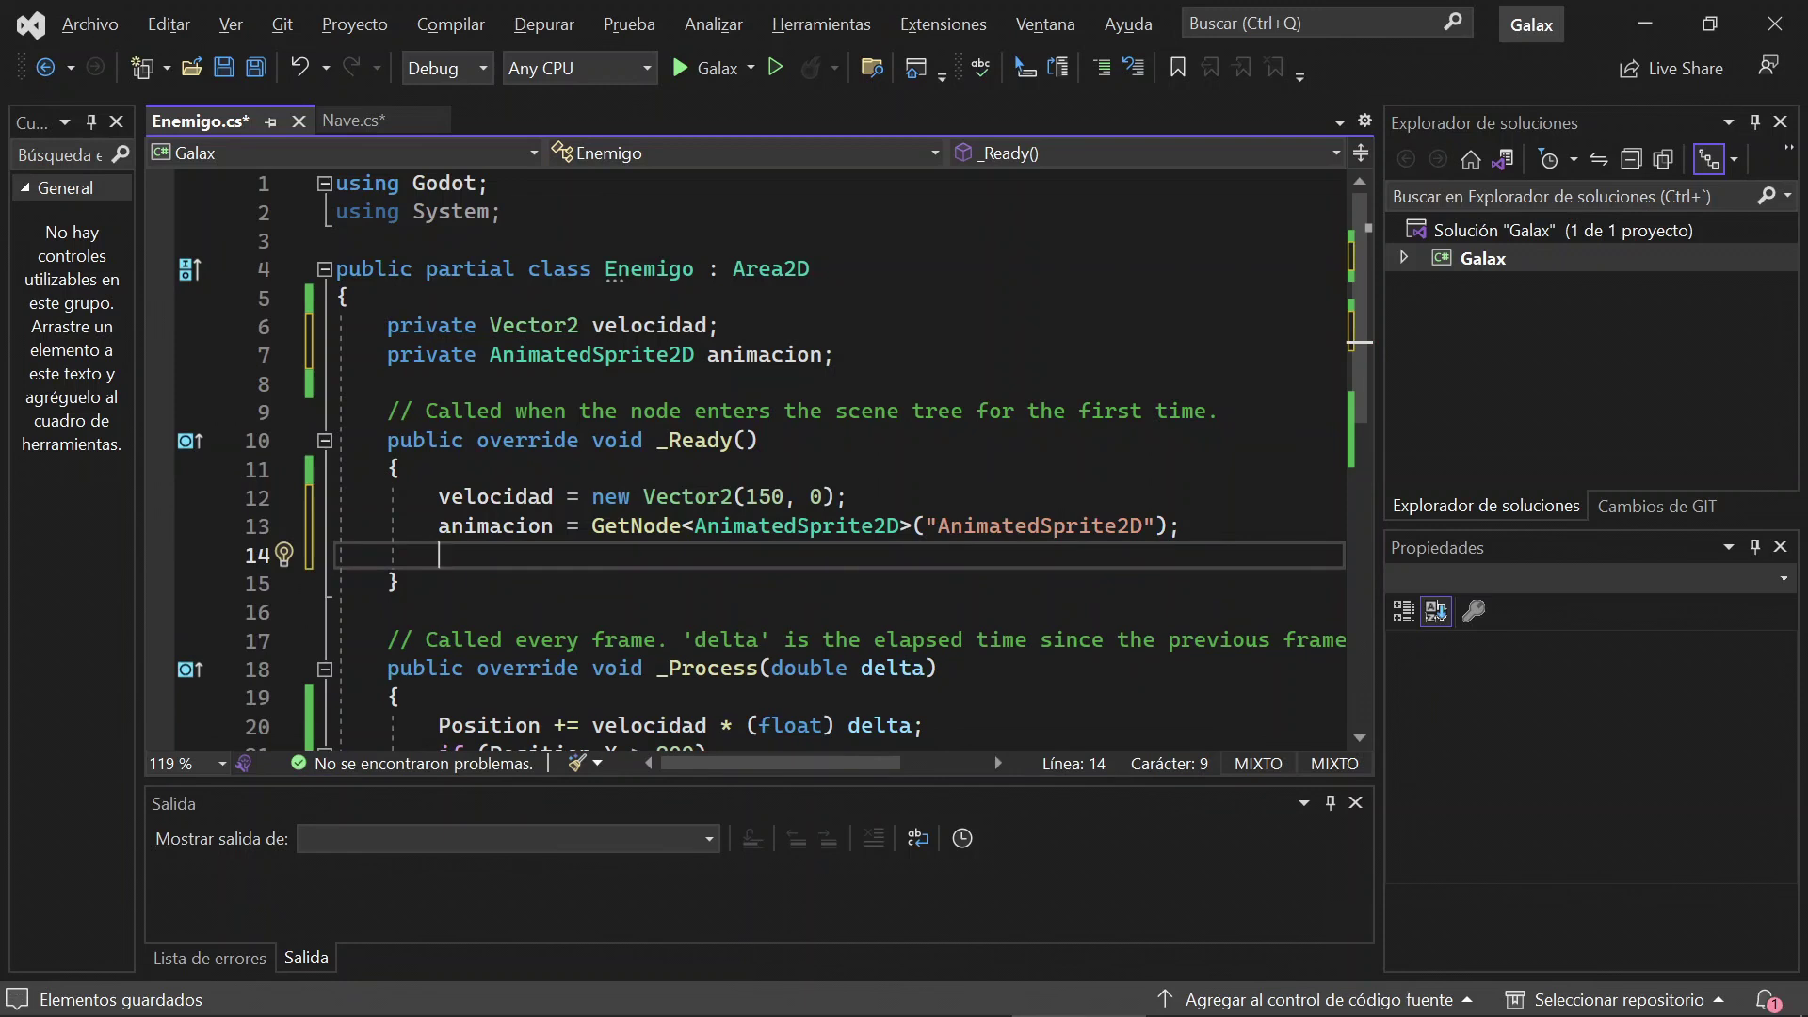
text(animacion.Play();)
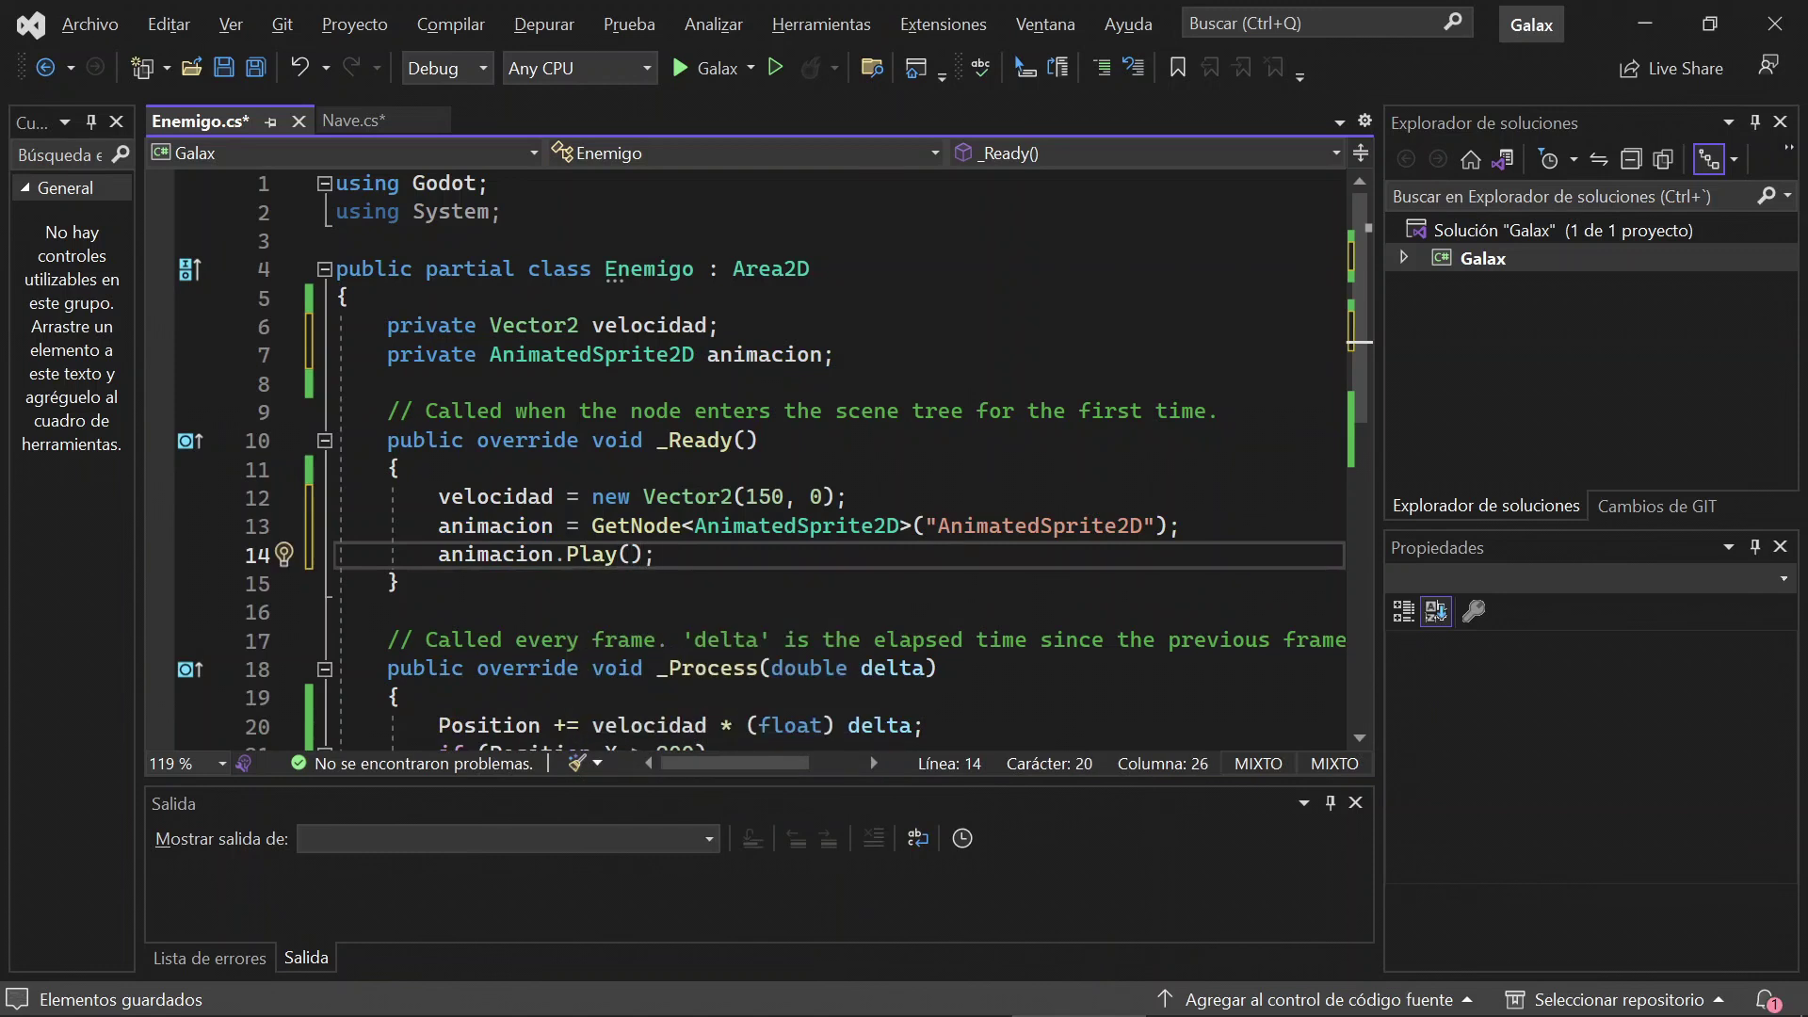
key(ctrl+s)
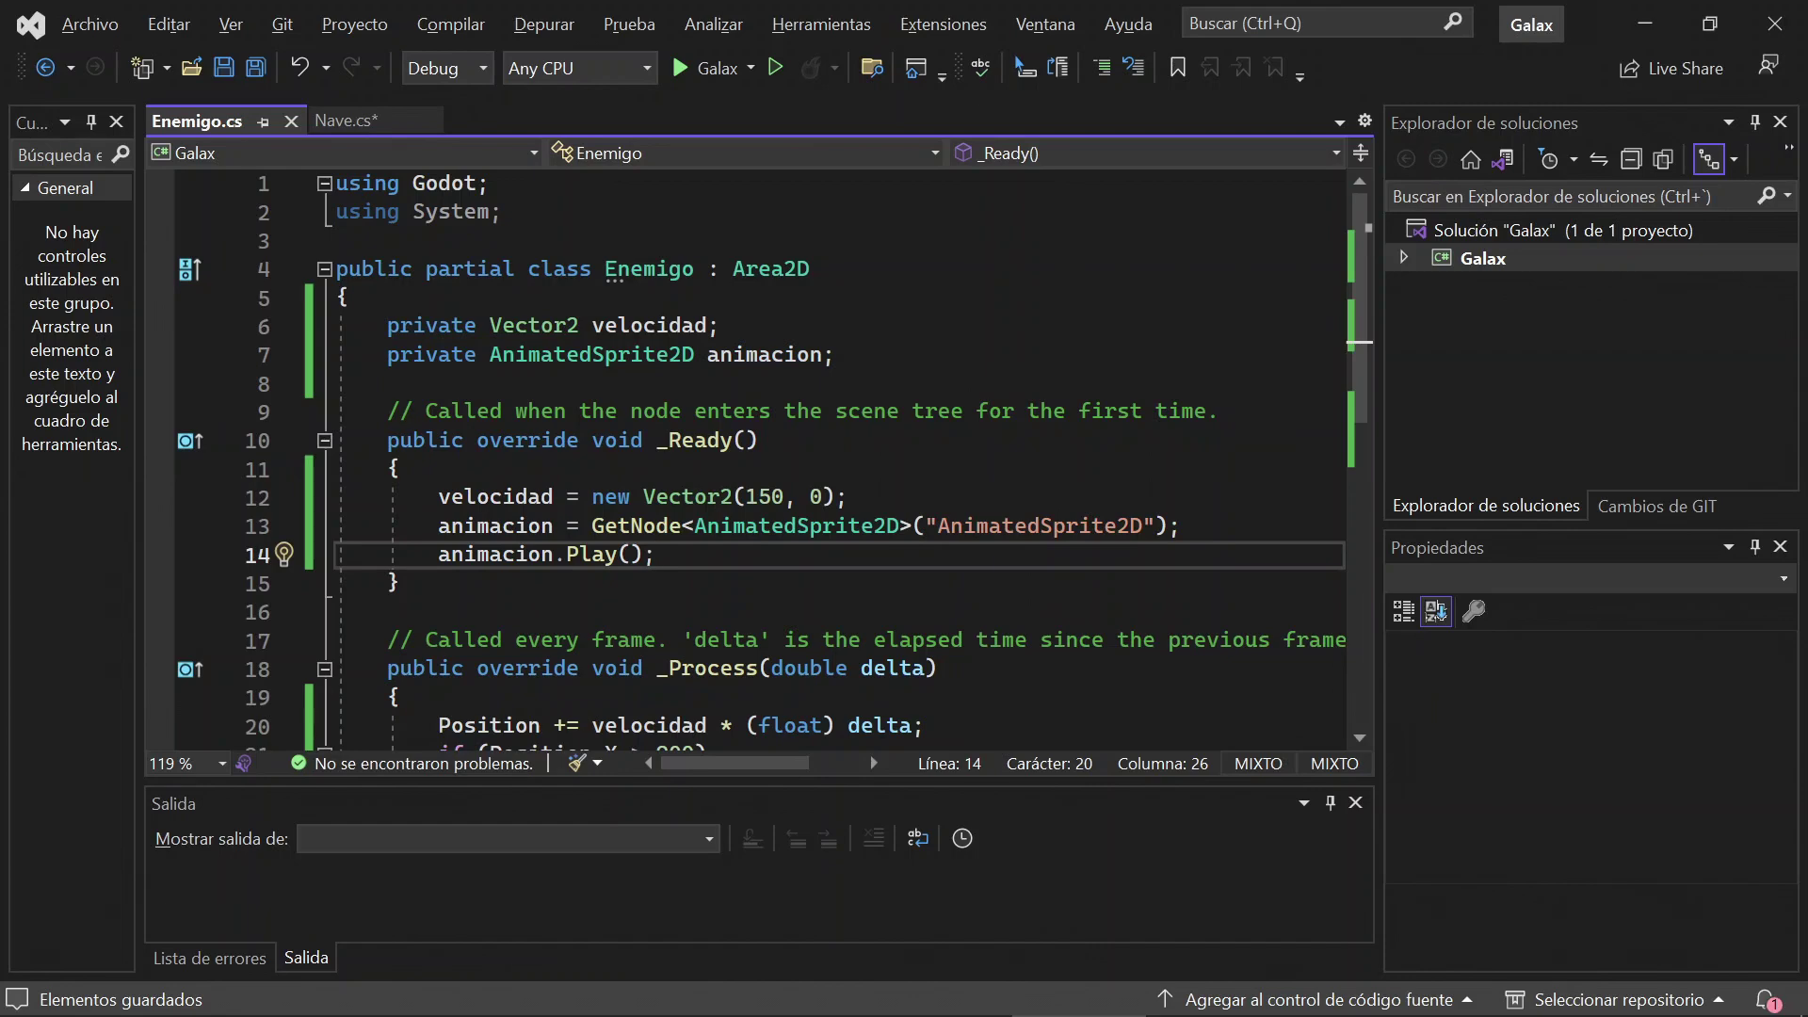
click(1473, 59)
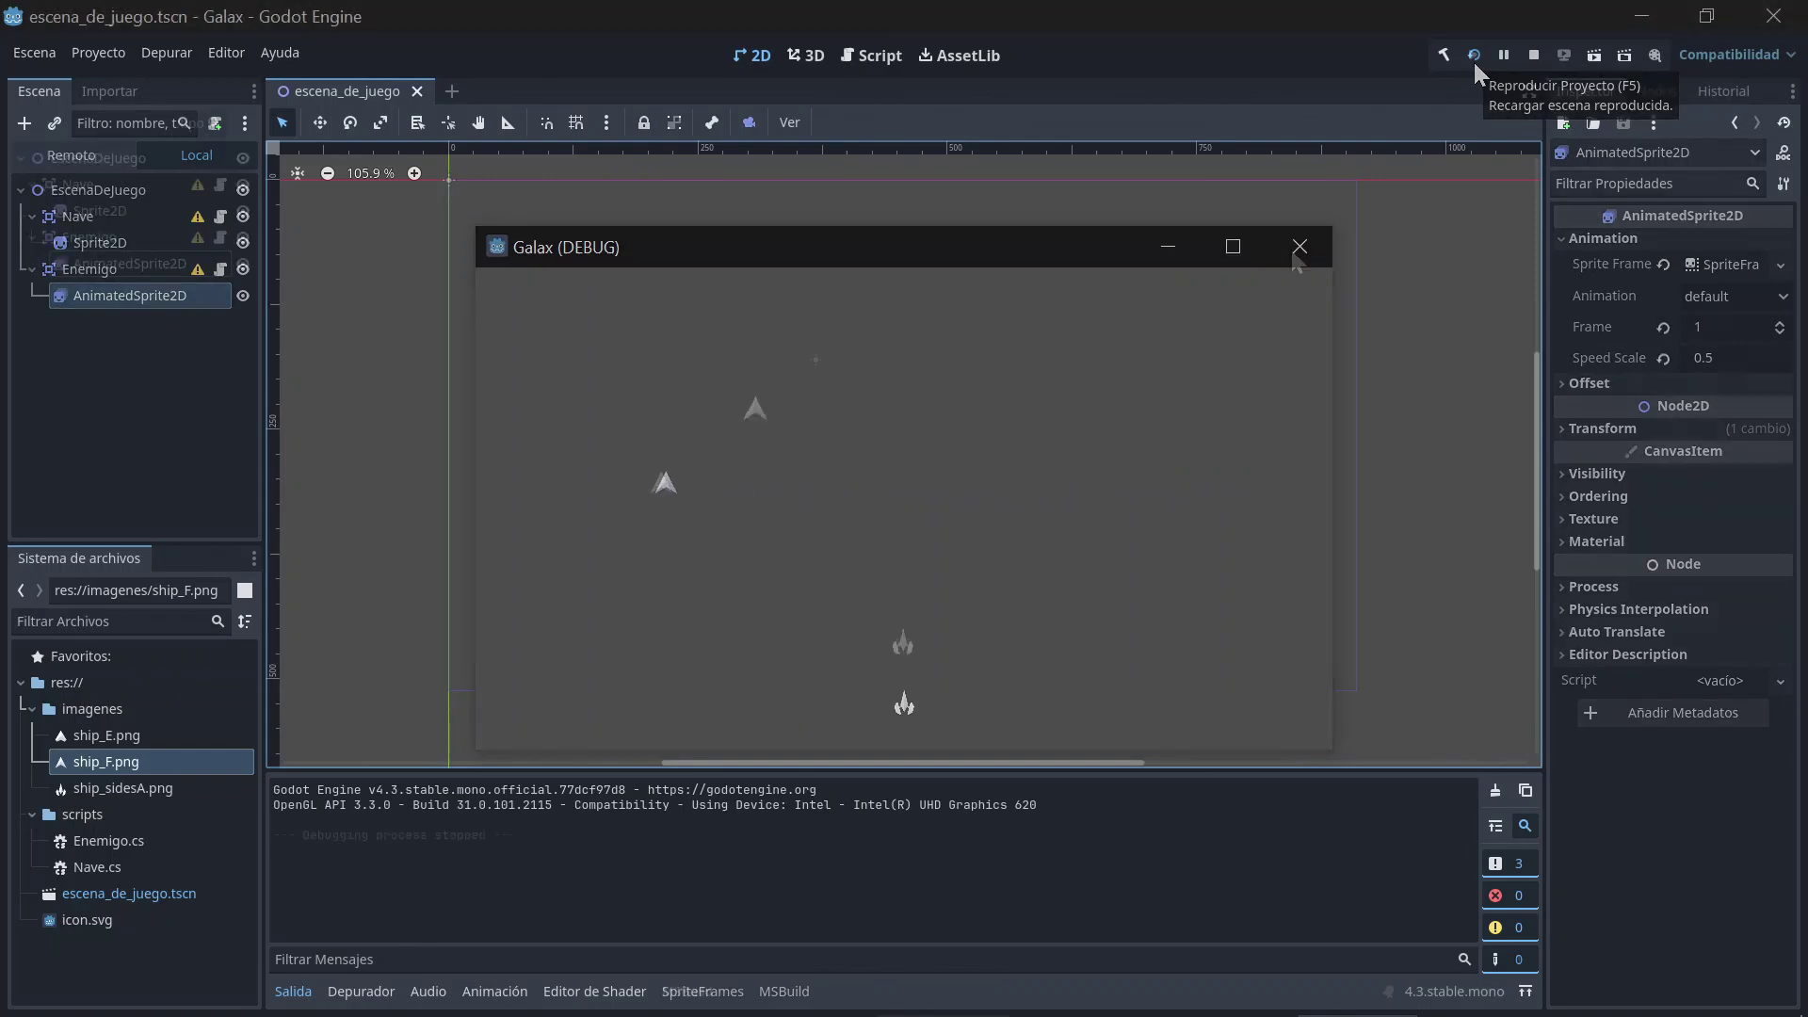
Step: Close the Galax game window after checking the animated enemy ship
click(1294, 249)
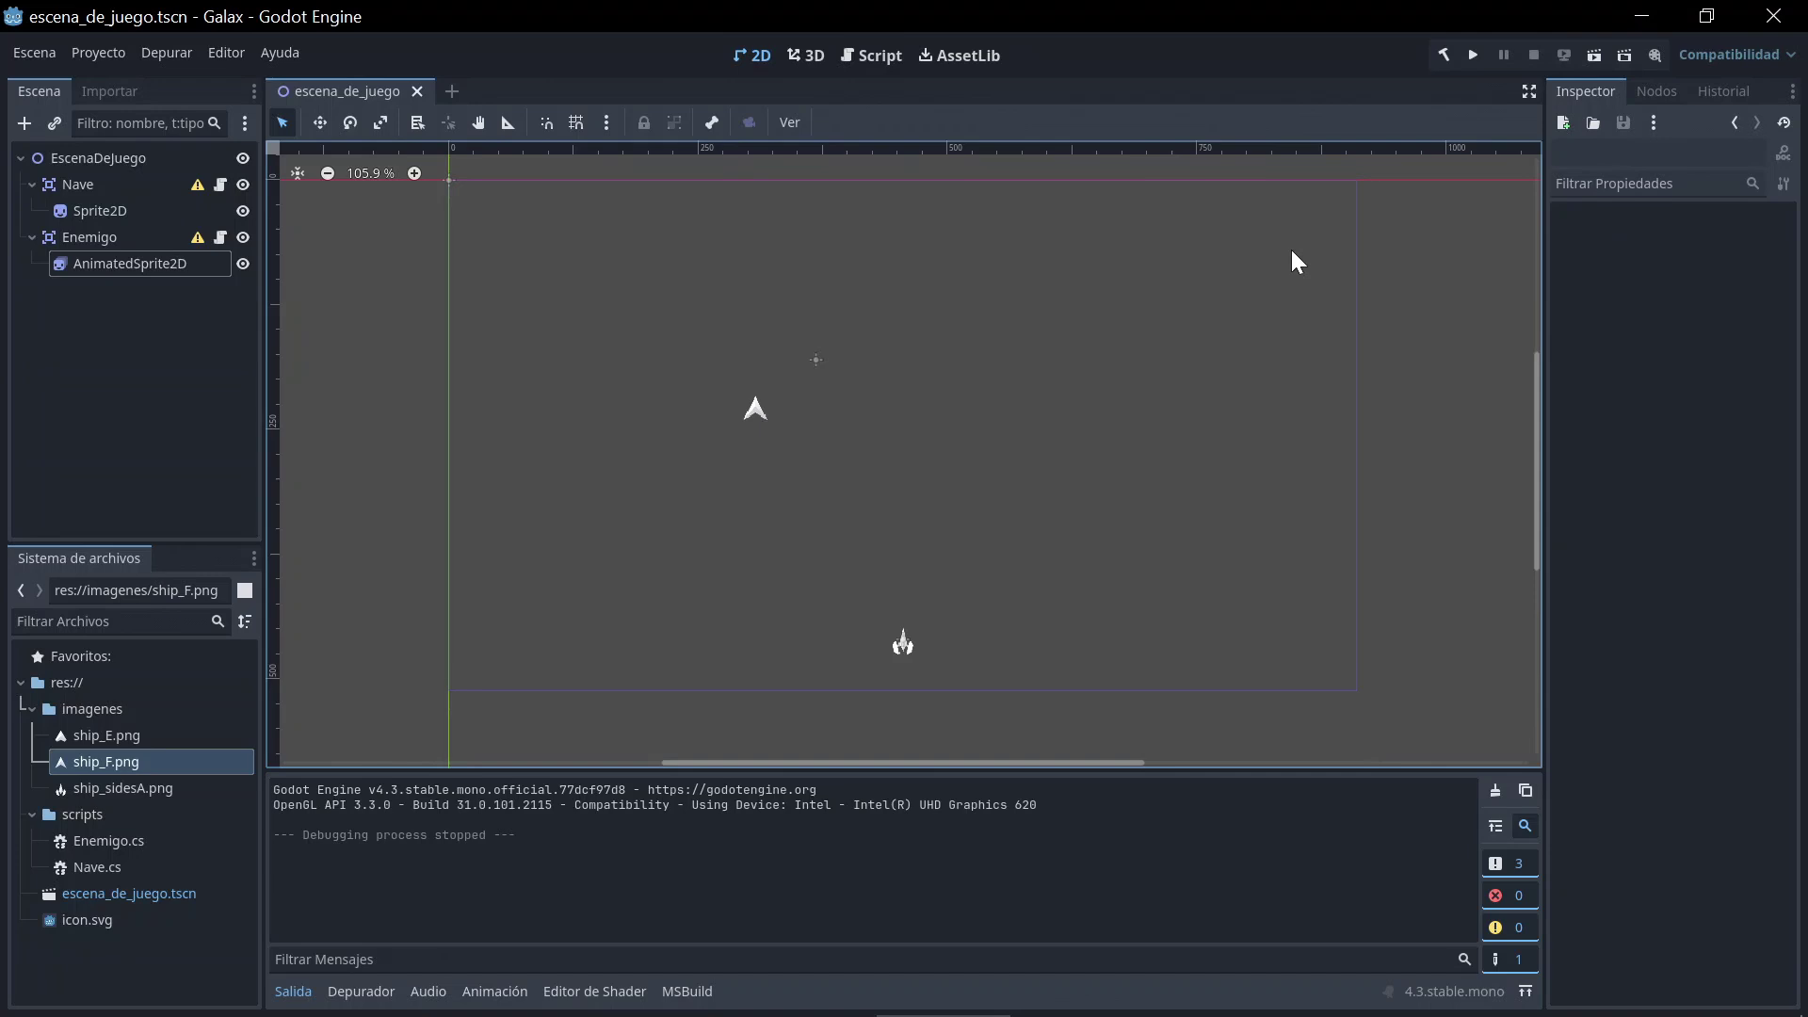
Step: Duplicate the Enemigo node to create Enemigo2
click(82, 237)
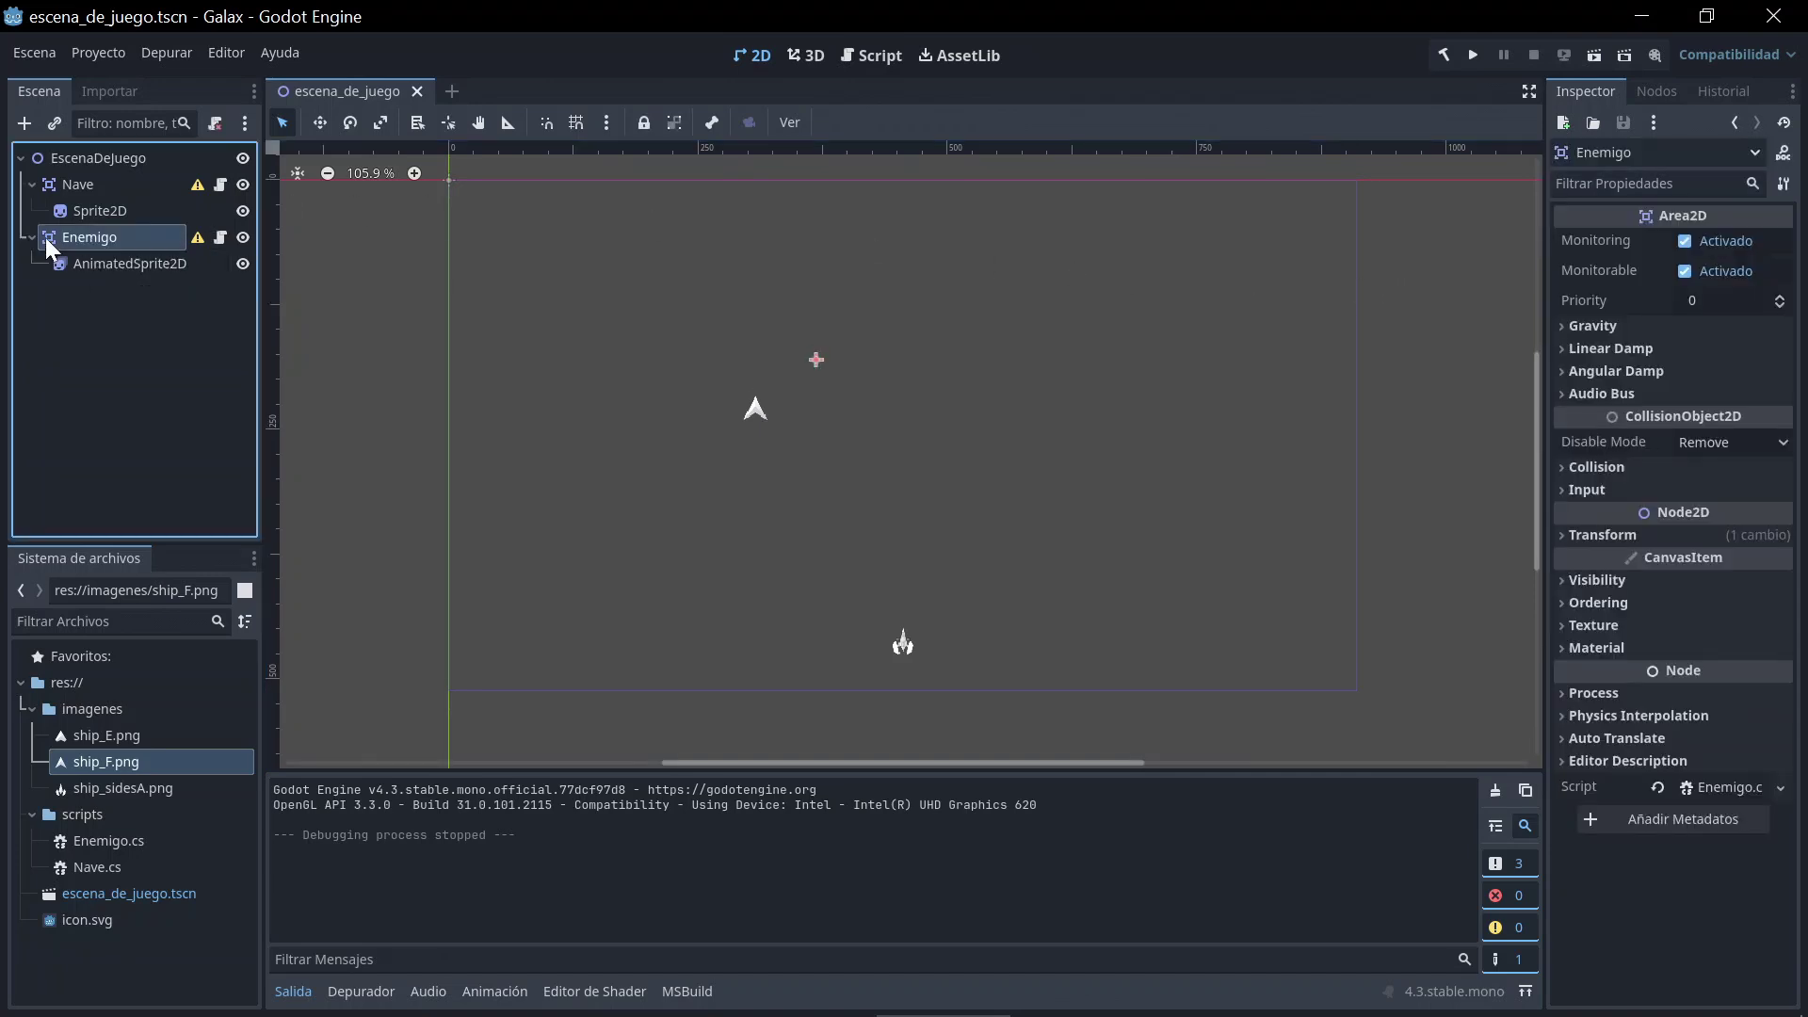
right_click(49, 247)
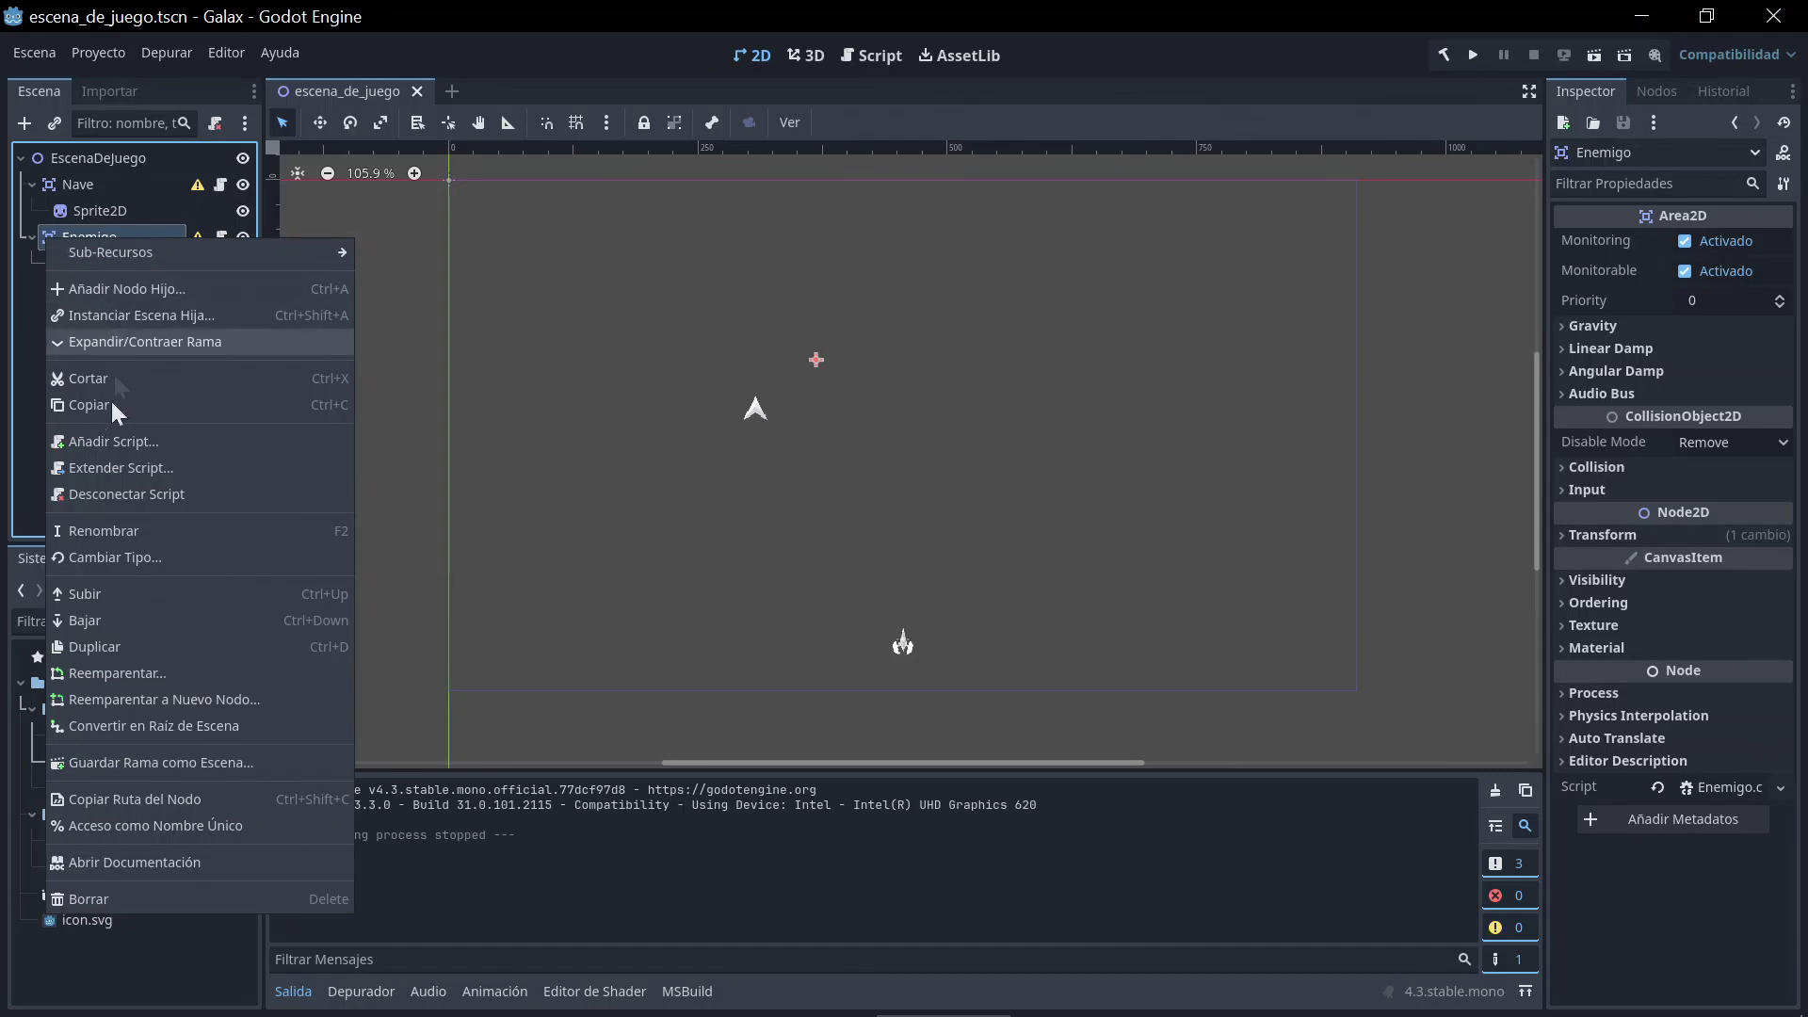
click(127, 648)
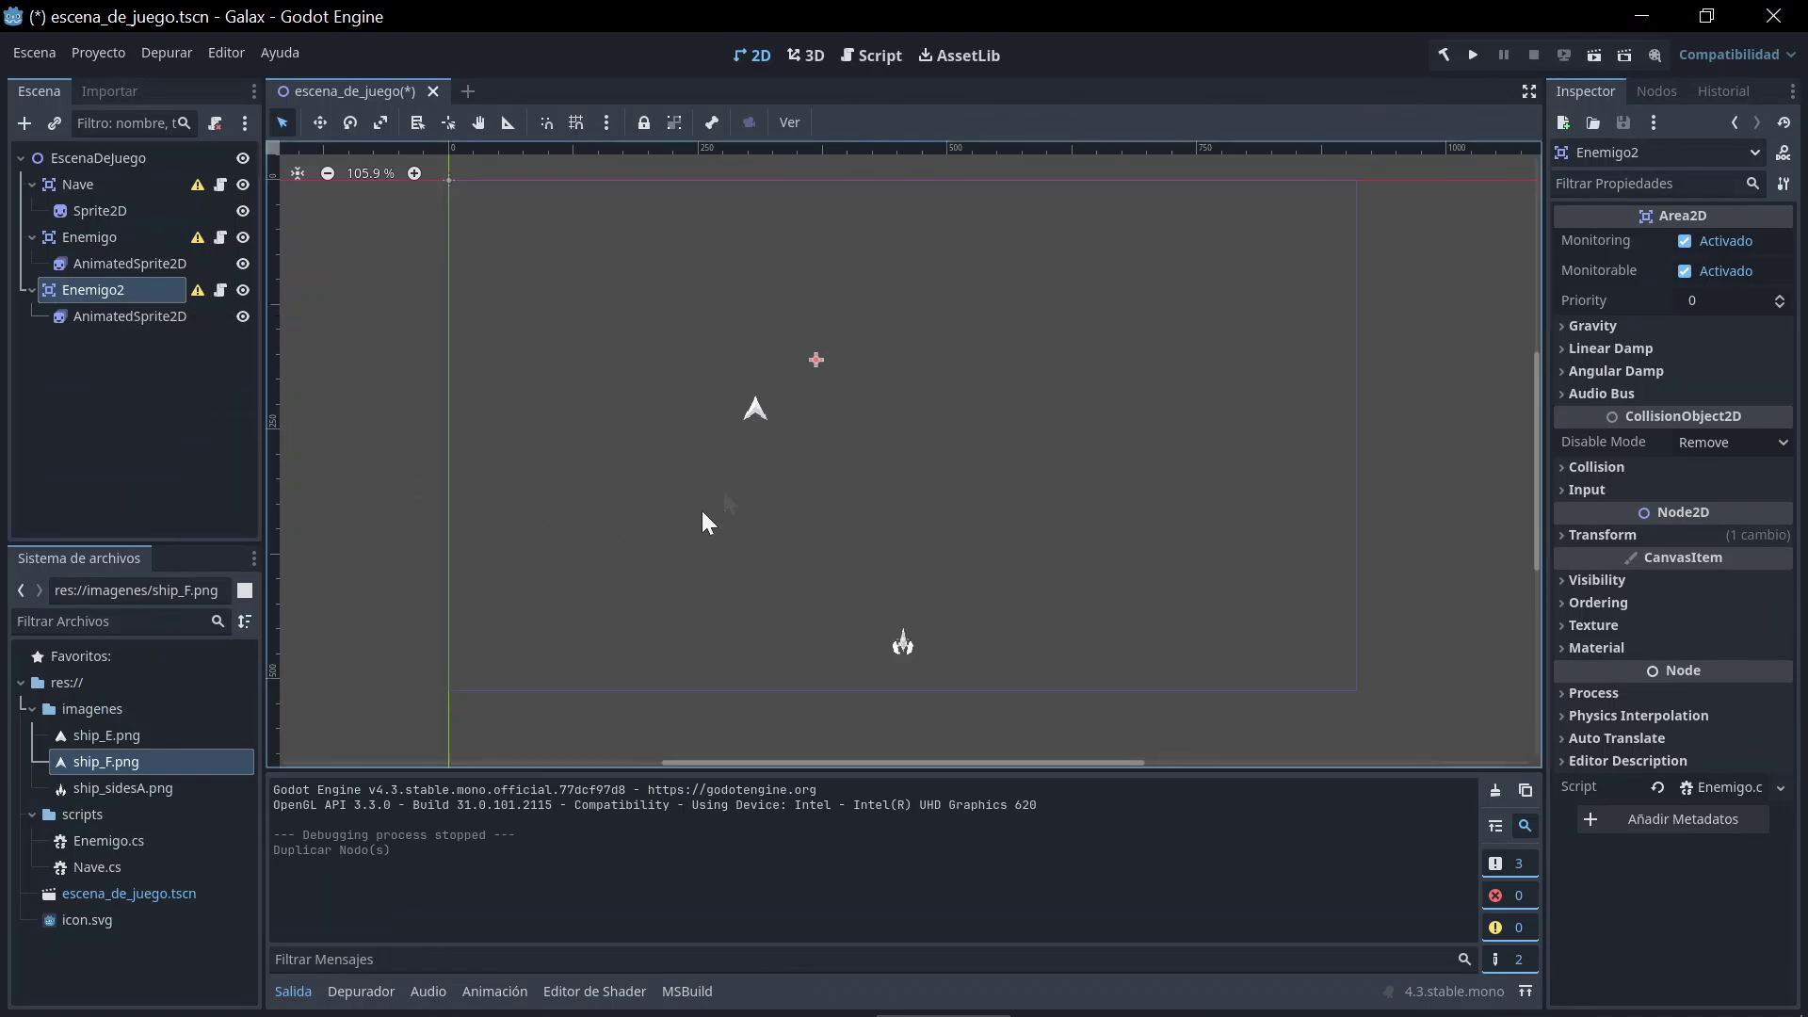
Step: Move Enemigo2 right of the first ship to about (469, 180) and run the game
click(324, 123)
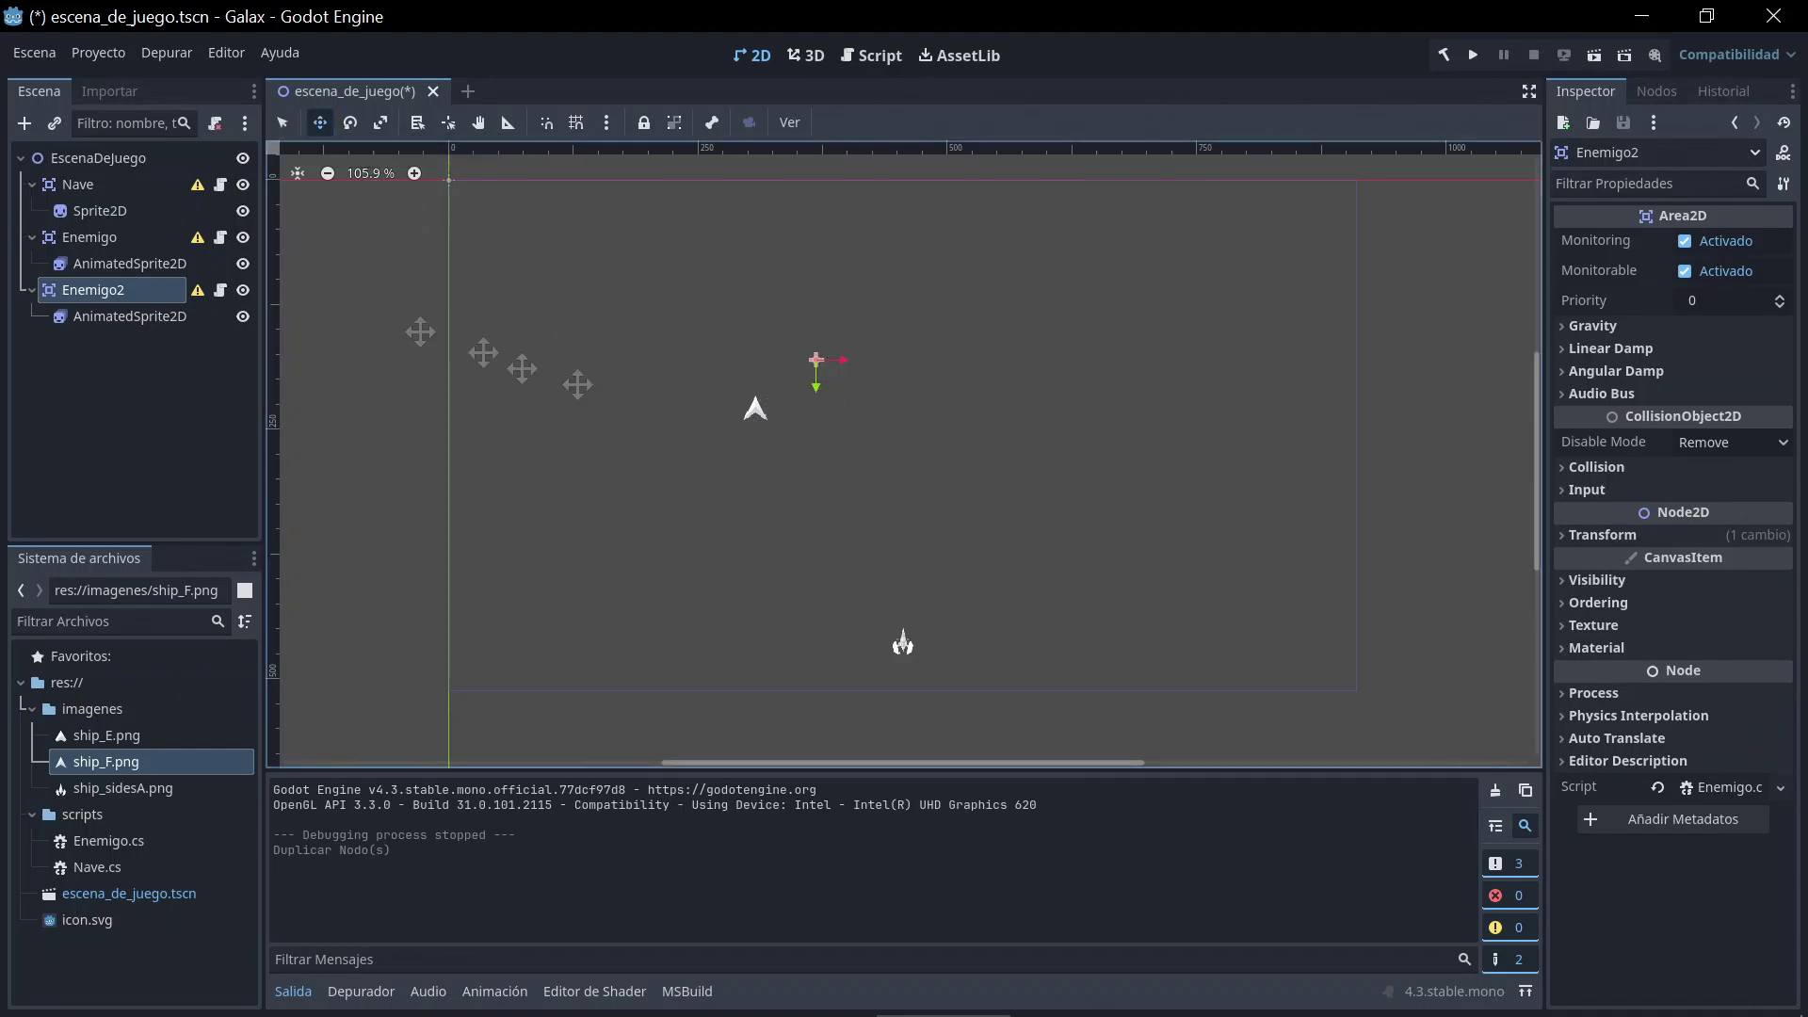
drag(577, 385, 678, 384)
key(q)
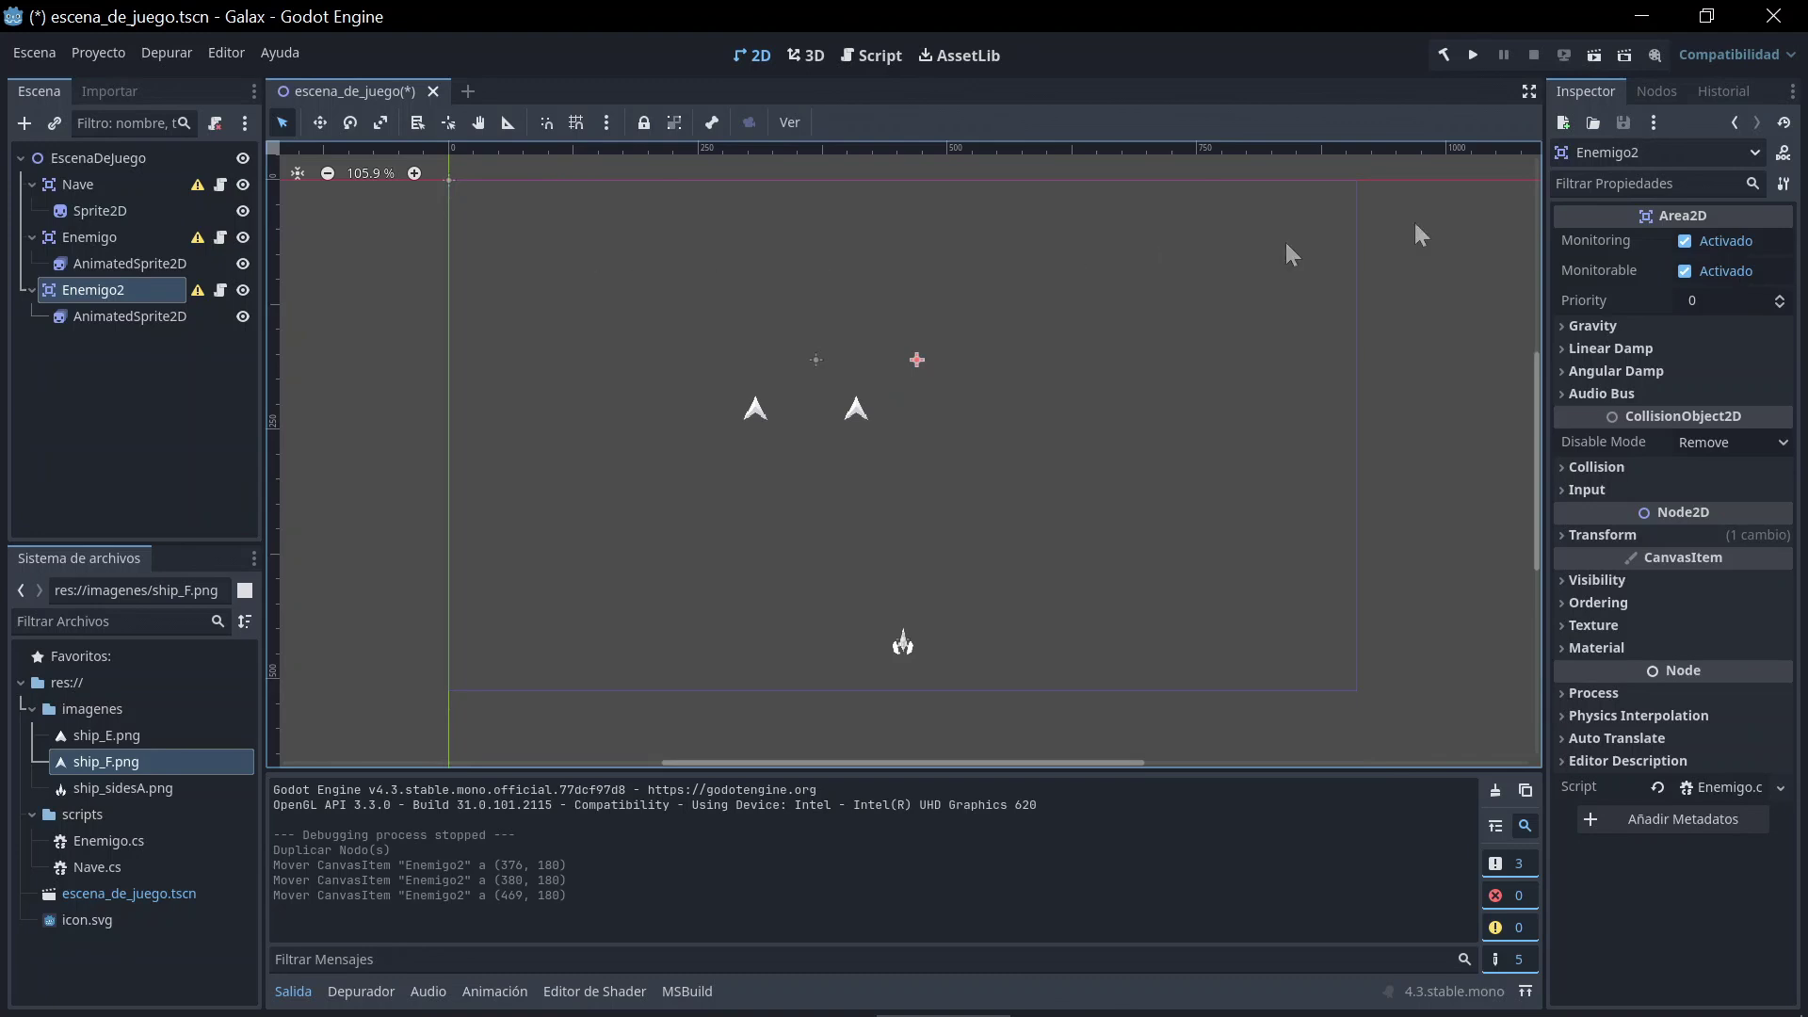
click(1474, 57)
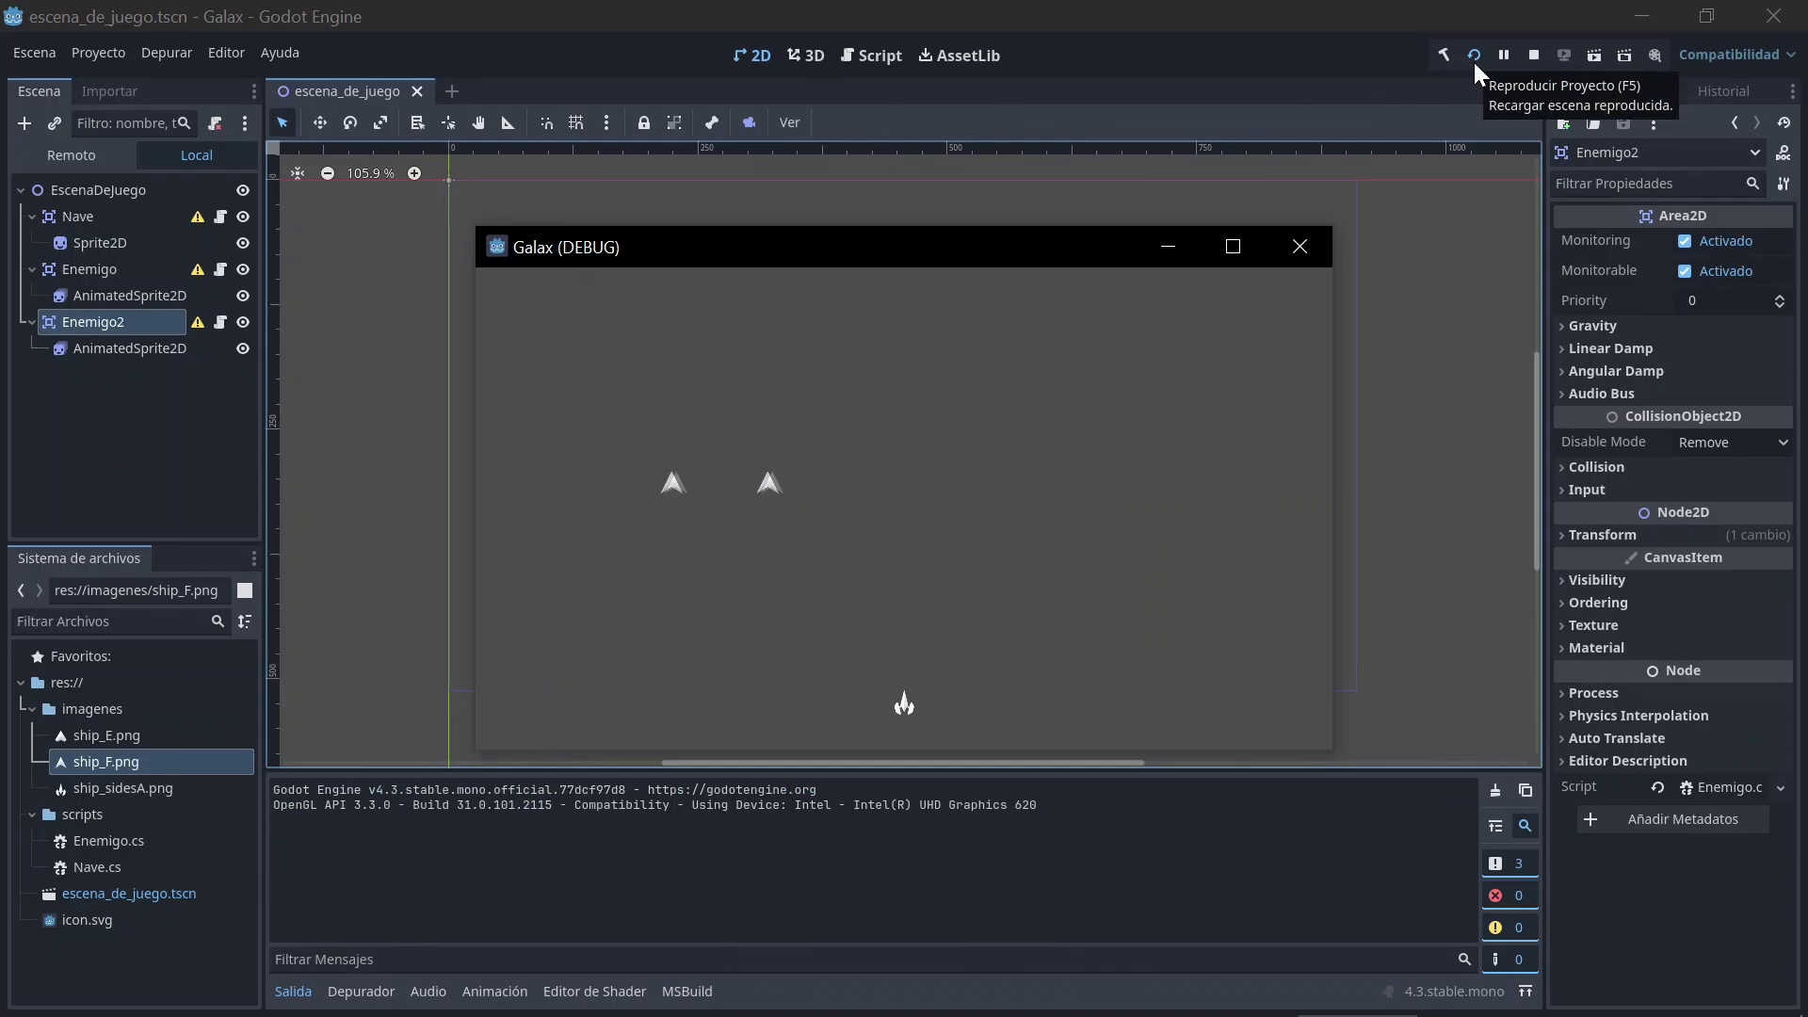
Step: Close the game and select the second ship to show Enemigo2's two-frame animation
click(1303, 247)
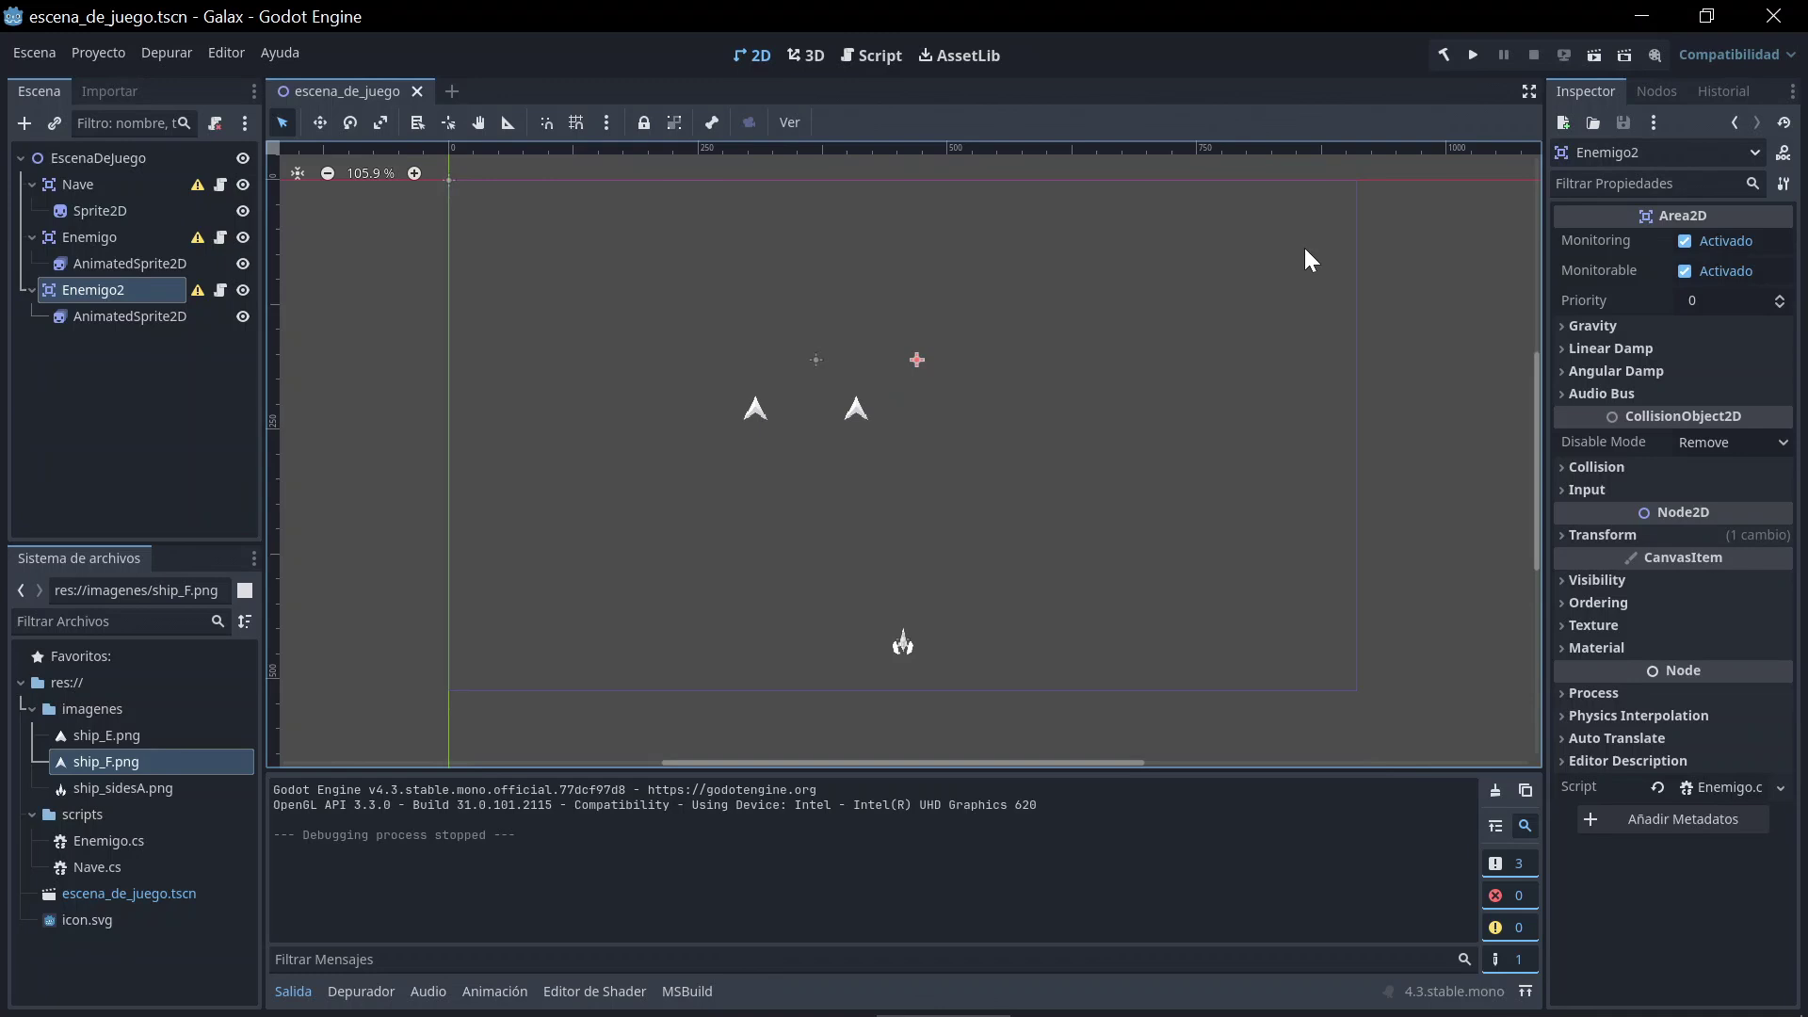
click(863, 411)
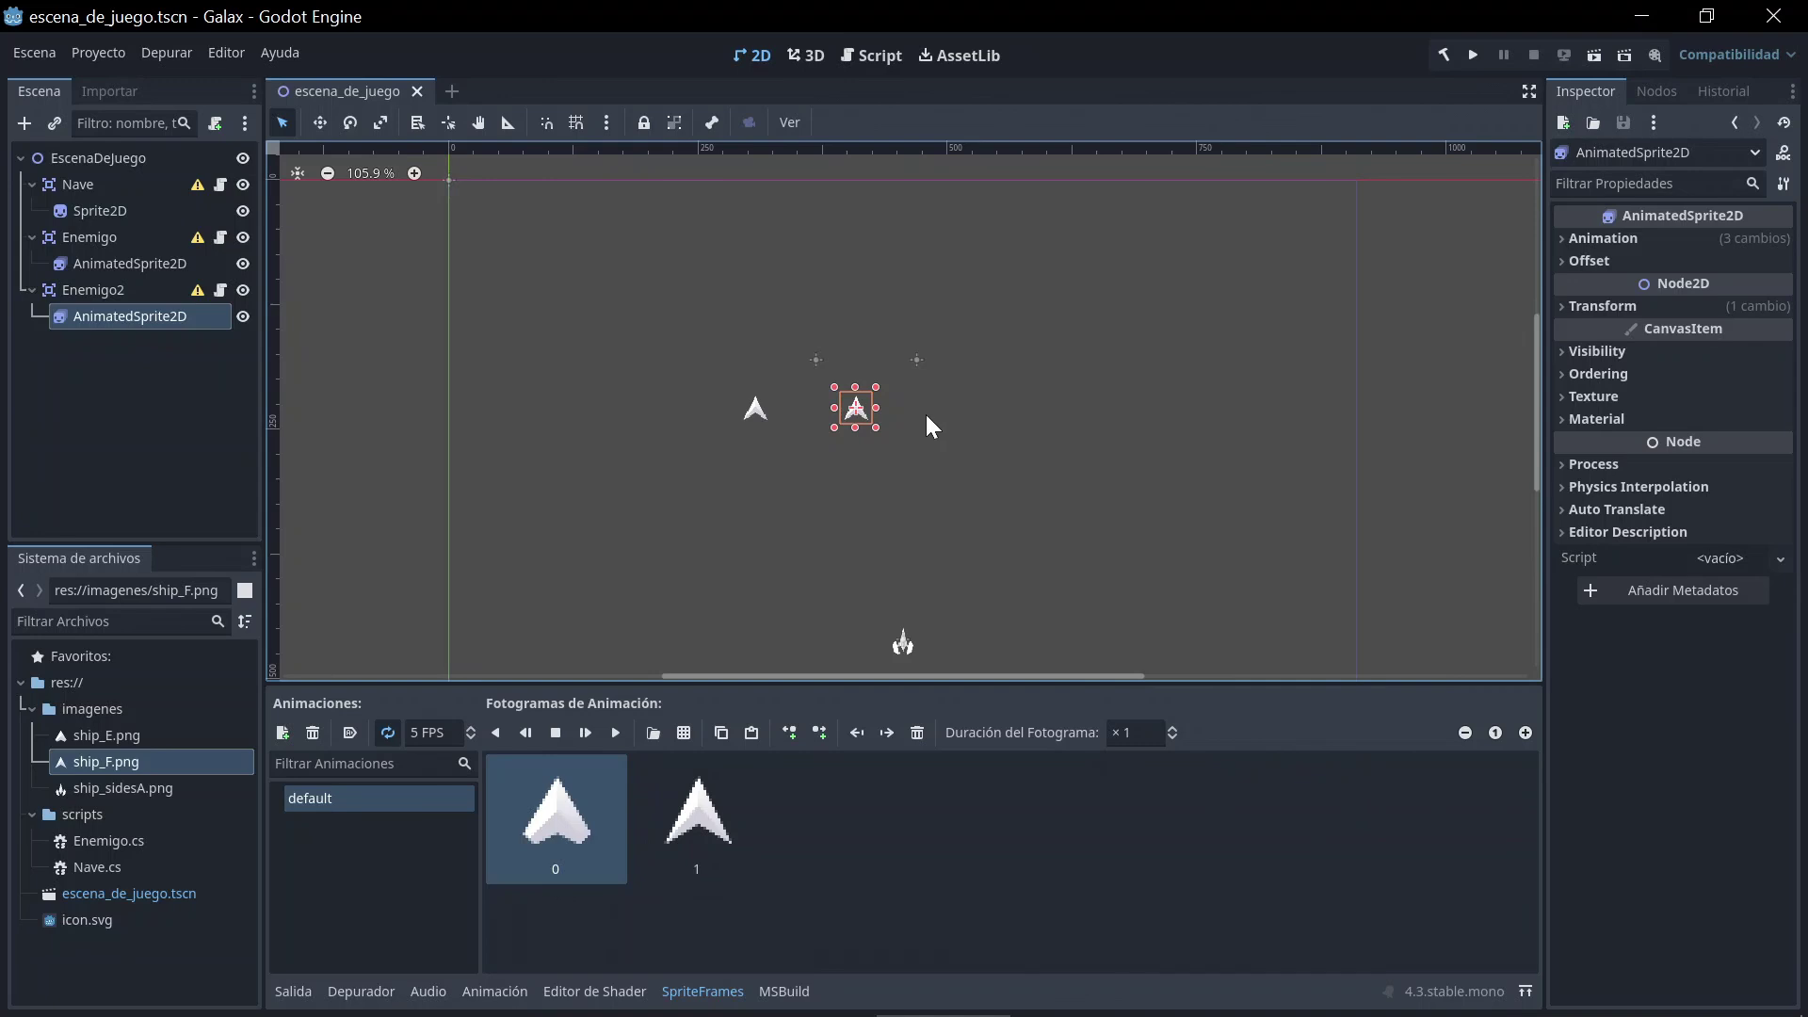
Step: Set the Visibility > Modulate colour of Enemigo2's AnimatedSprite2D to blue 1336ff
click(1563, 351)
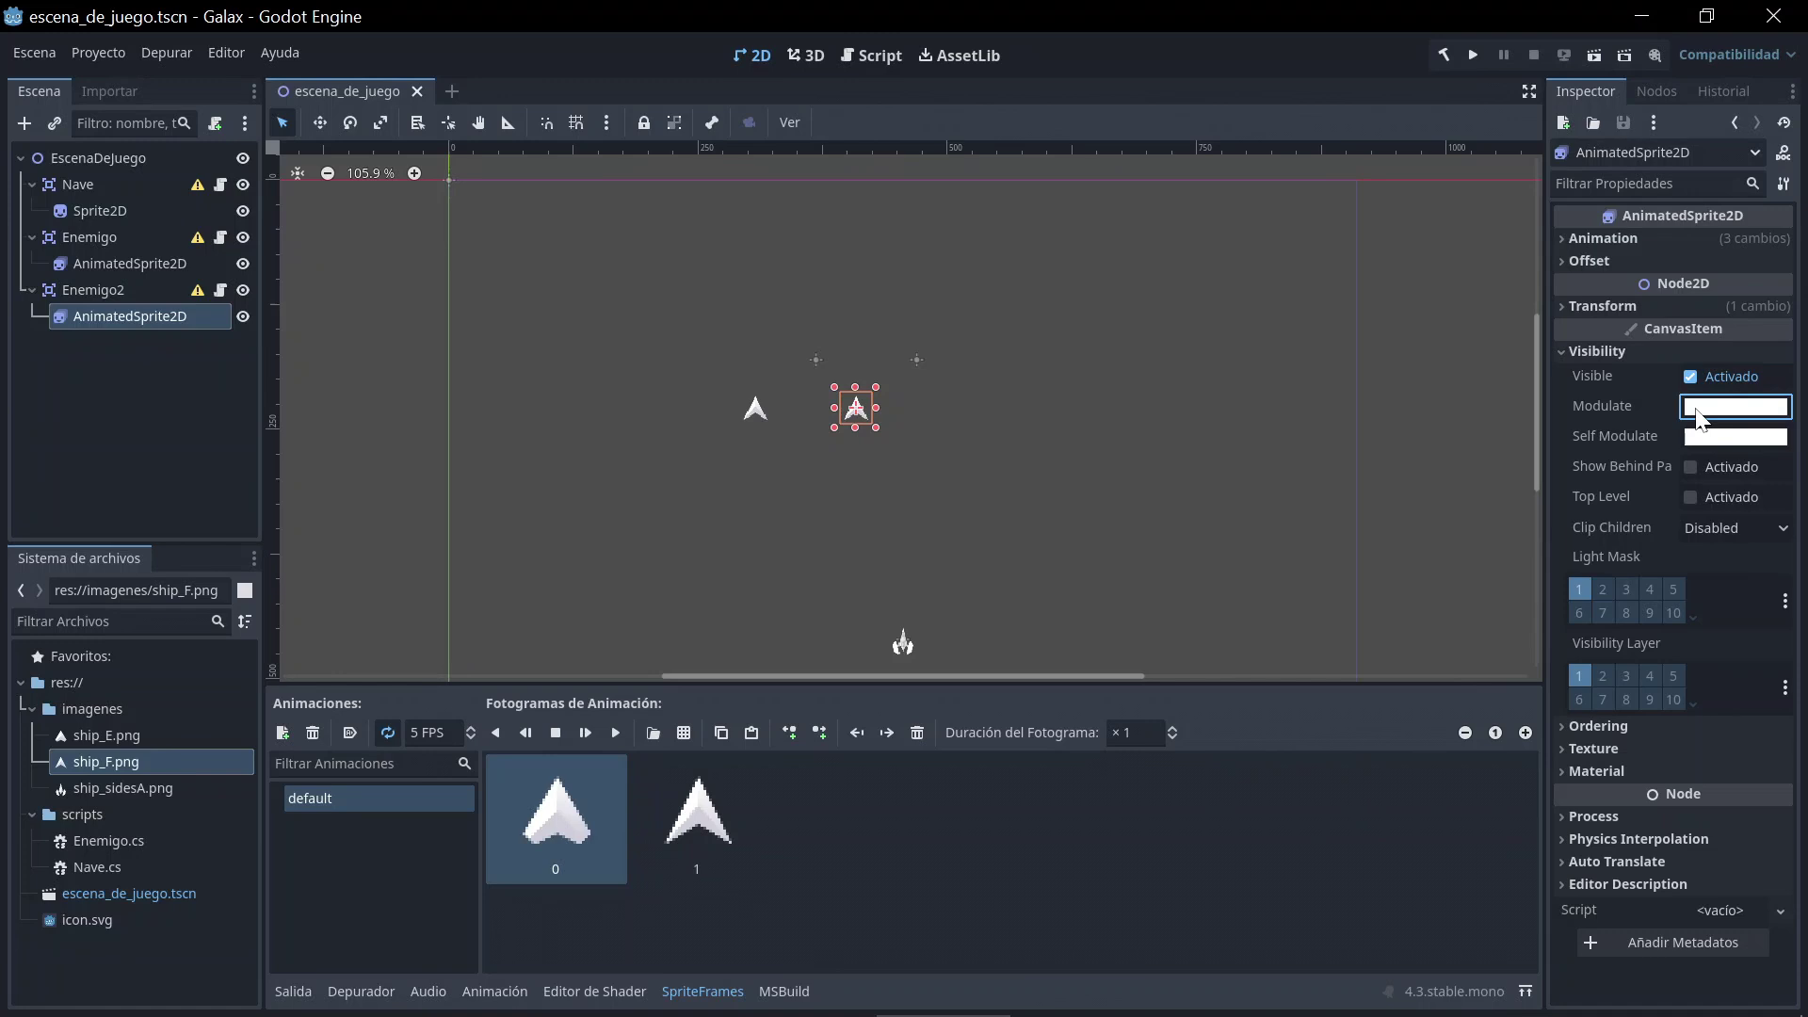
click(1695, 407)
drag(1589, 754, 1559, 759)
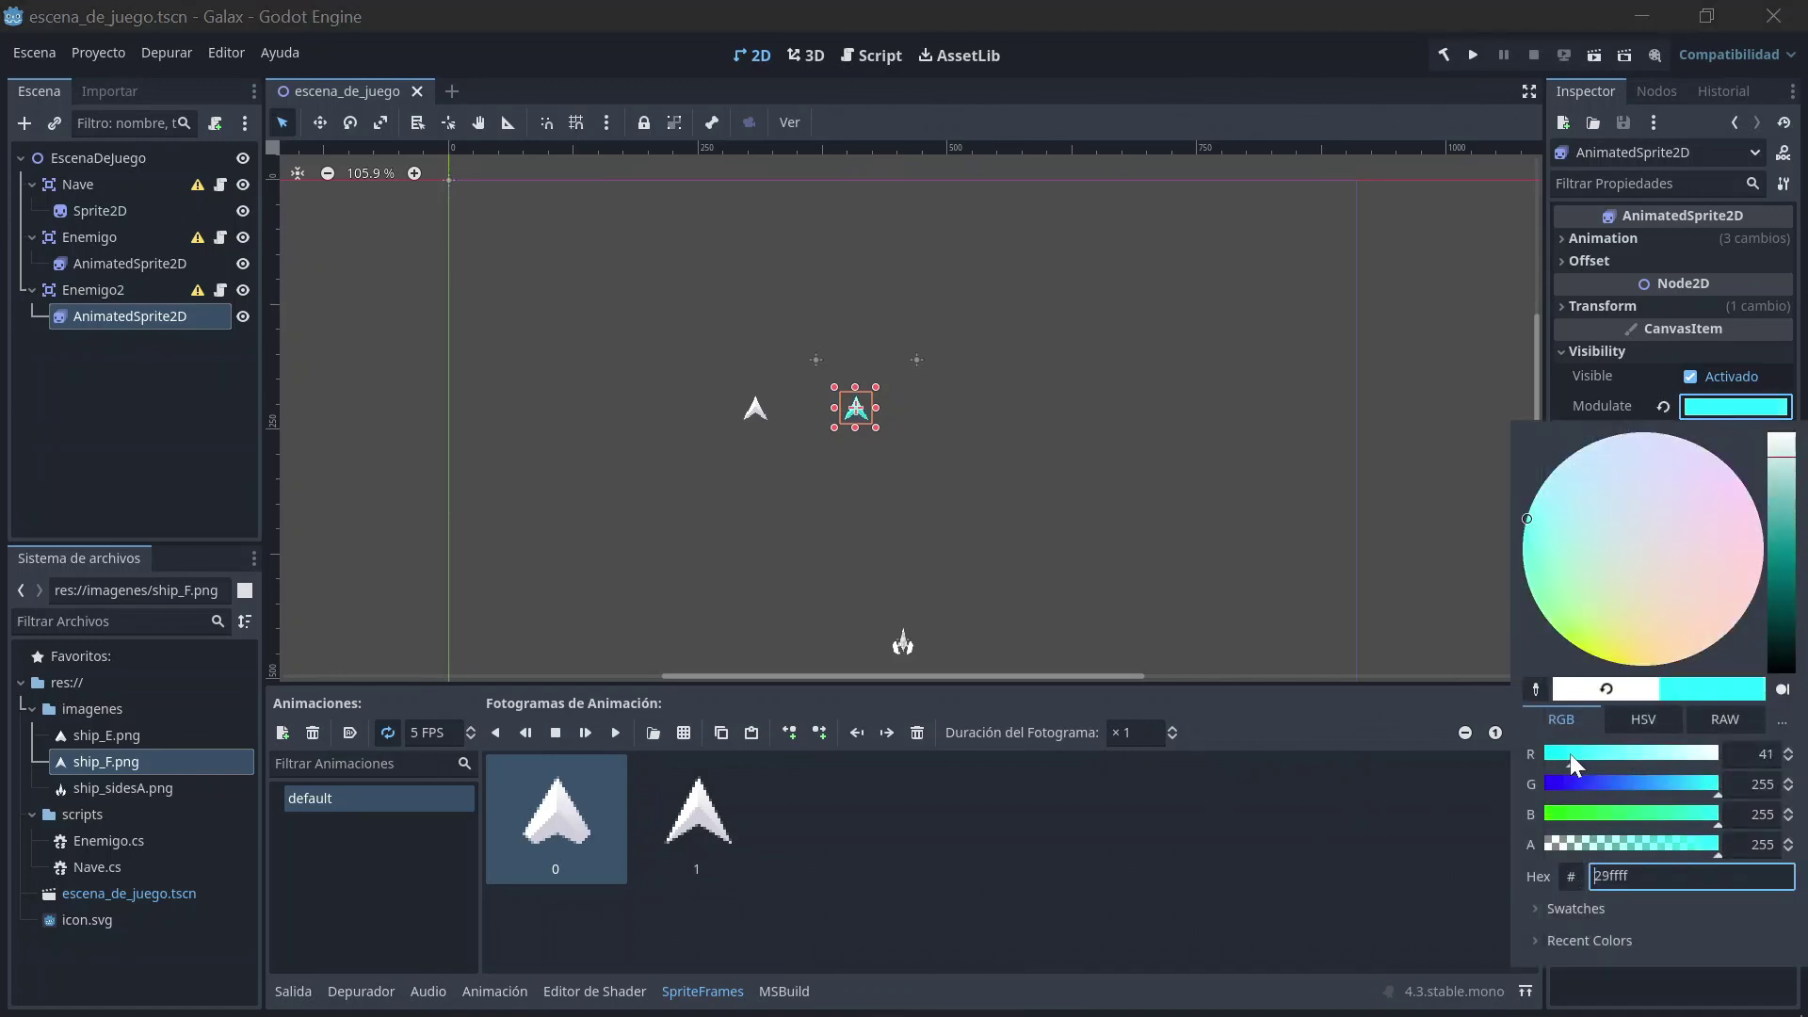
click(1561, 783)
drag(1562, 781, 1580, 784)
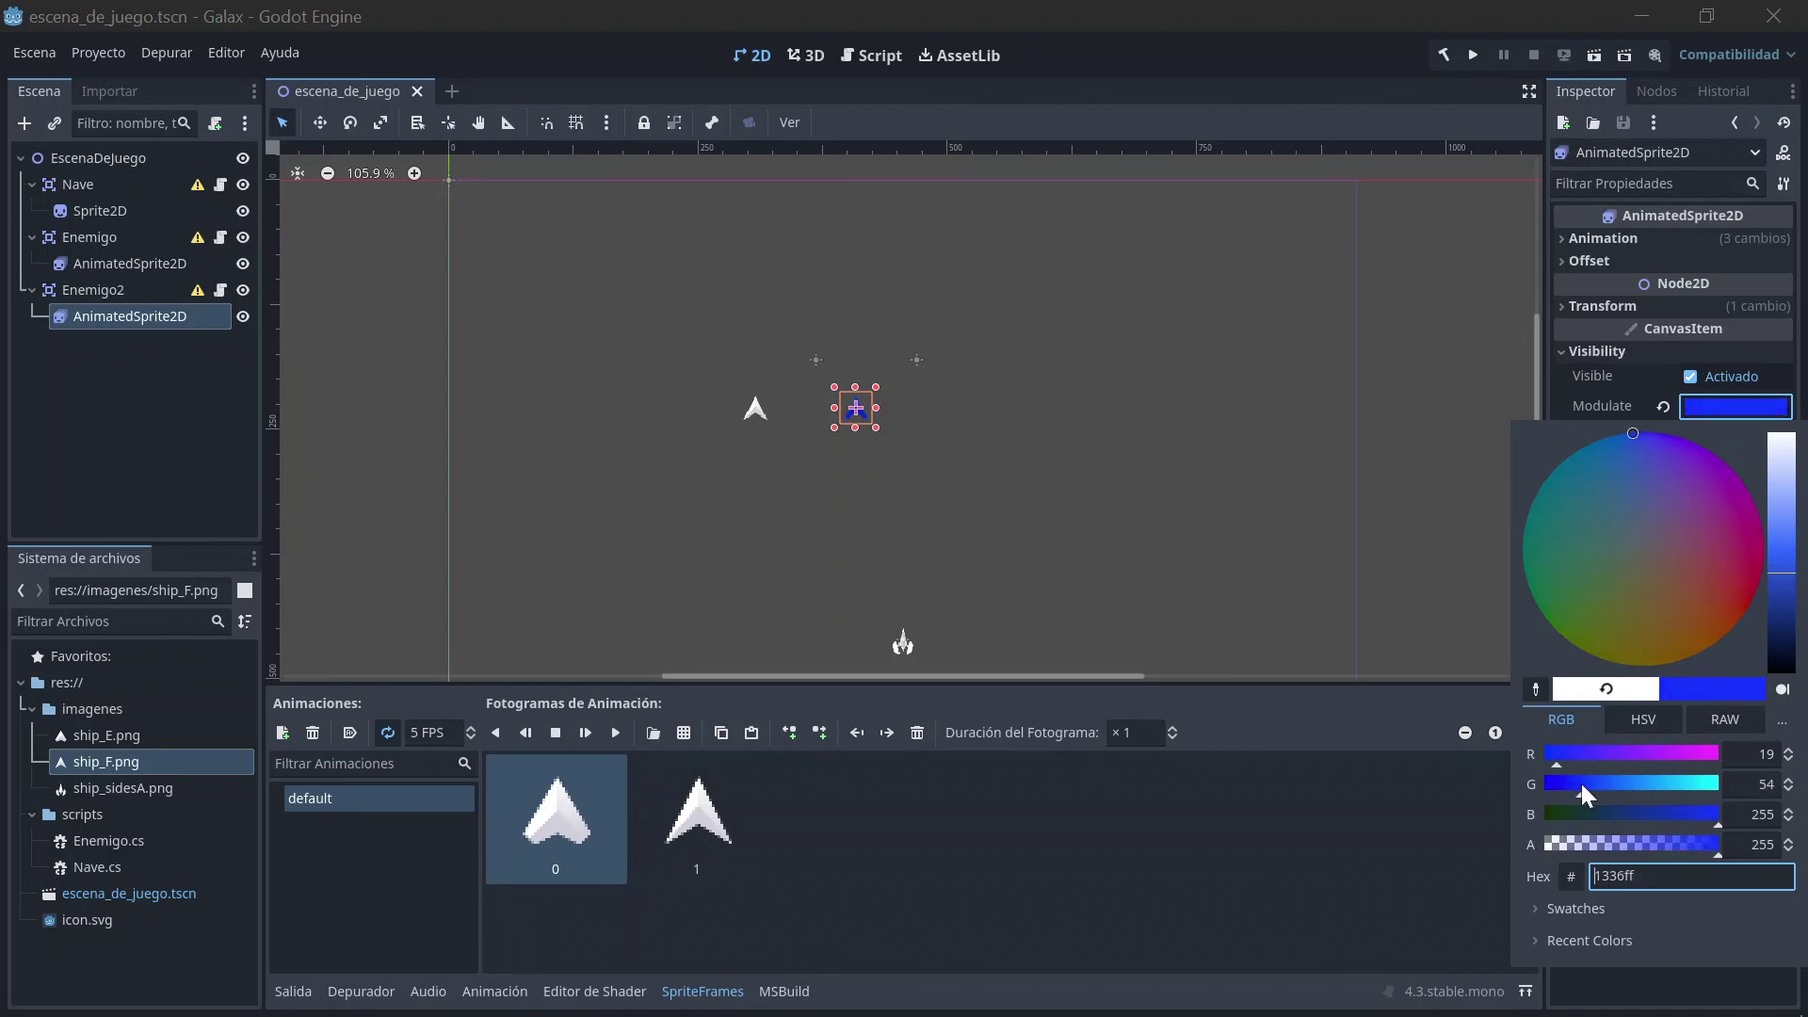